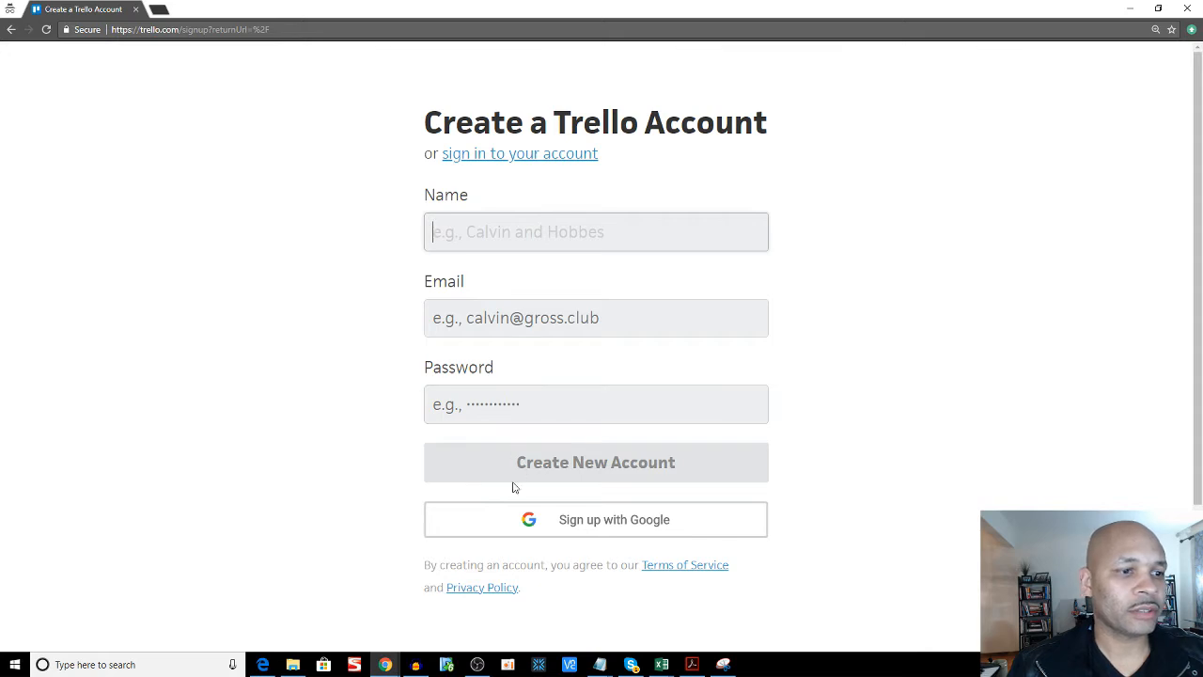
# Step: Leave the sign-up page for the untitled Trello board, open the Trello Account Confirmation message in Gmail and confirm the account's email address
pyautogui.click(1125, 6)
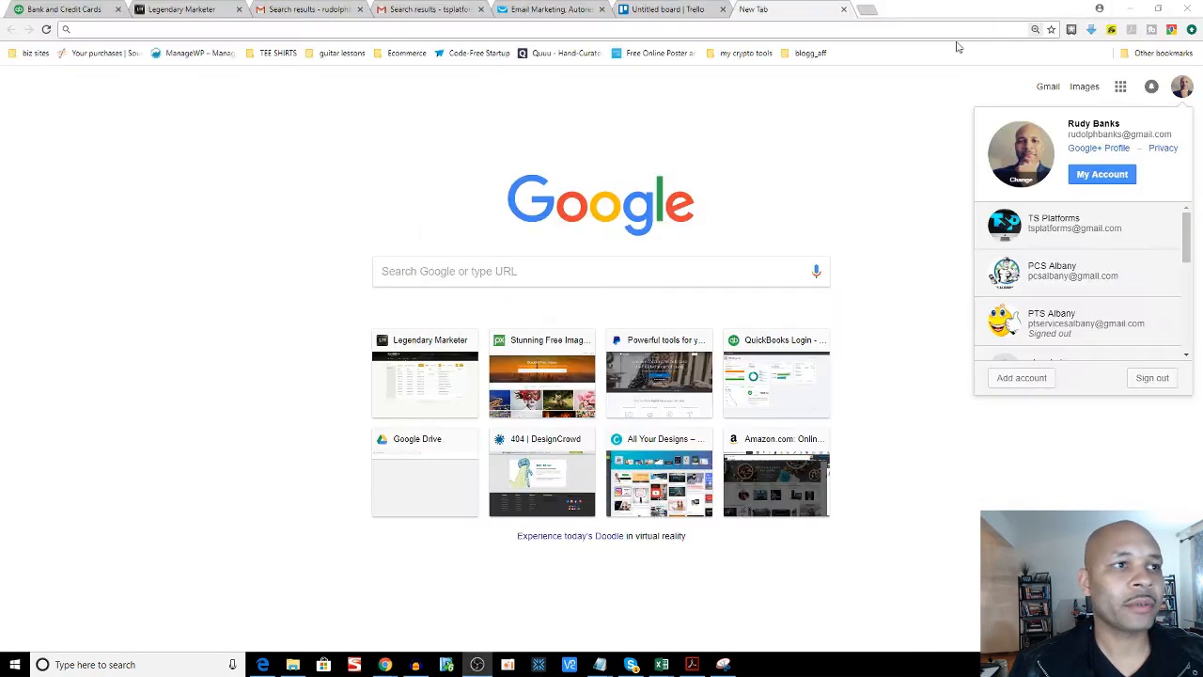
pyautogui.click(671, 9)
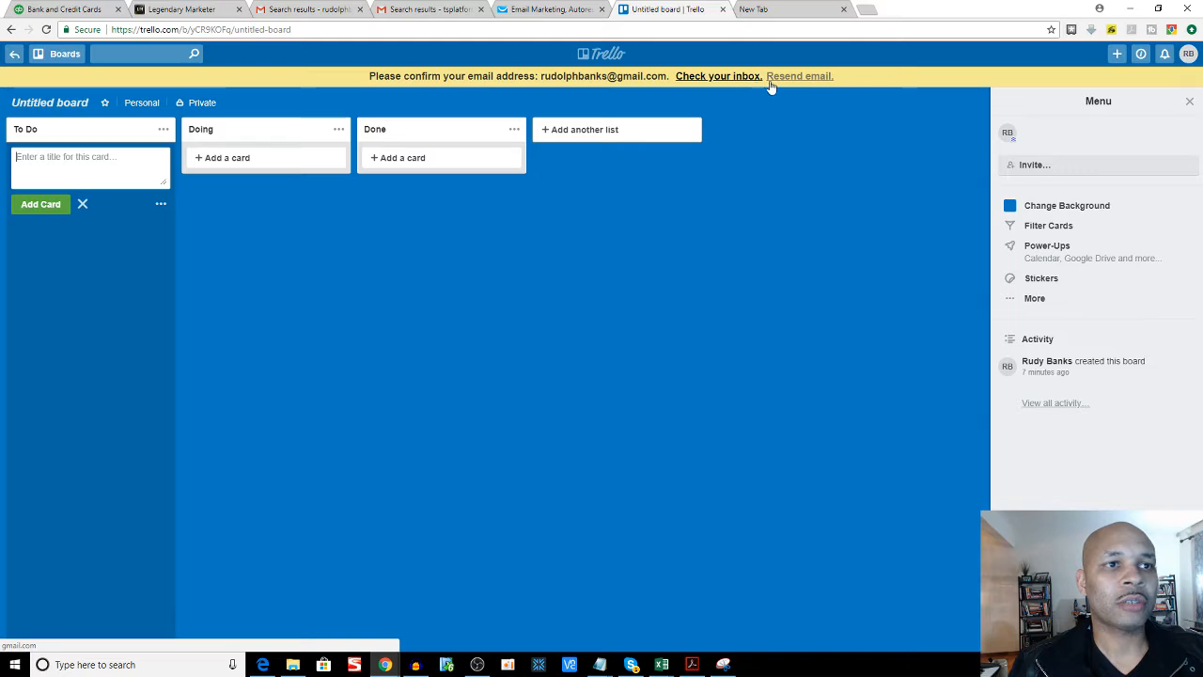
pyautogui.click(731, 78)
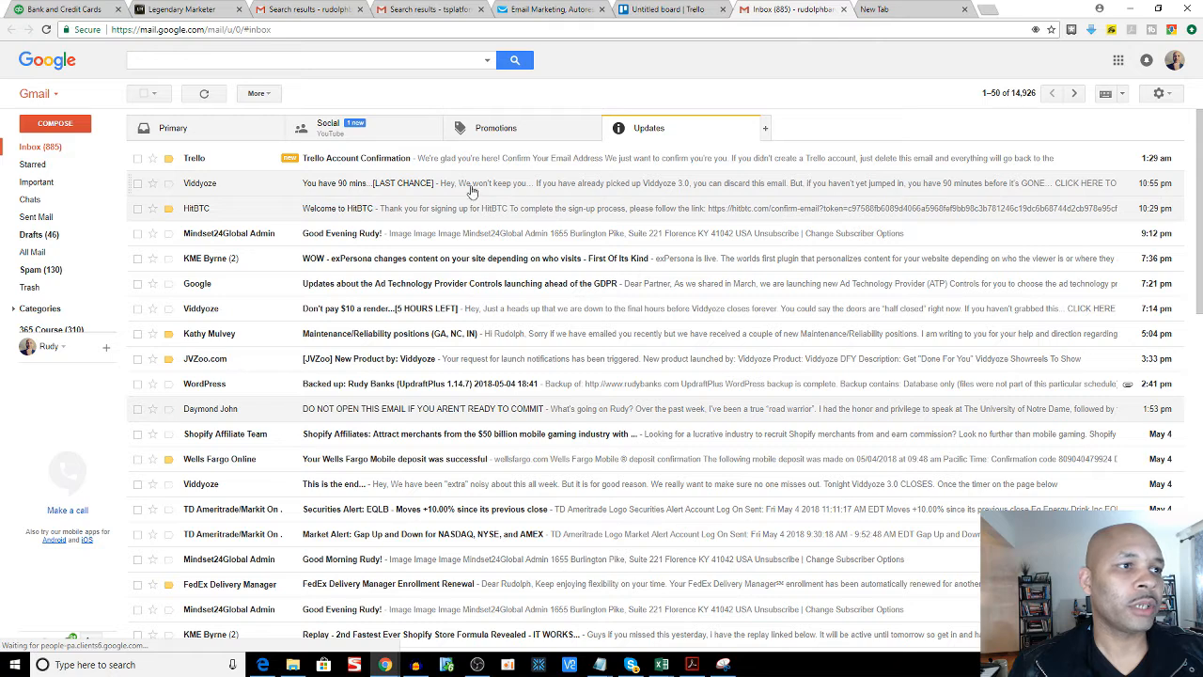
pyautogui.click(397, 160)
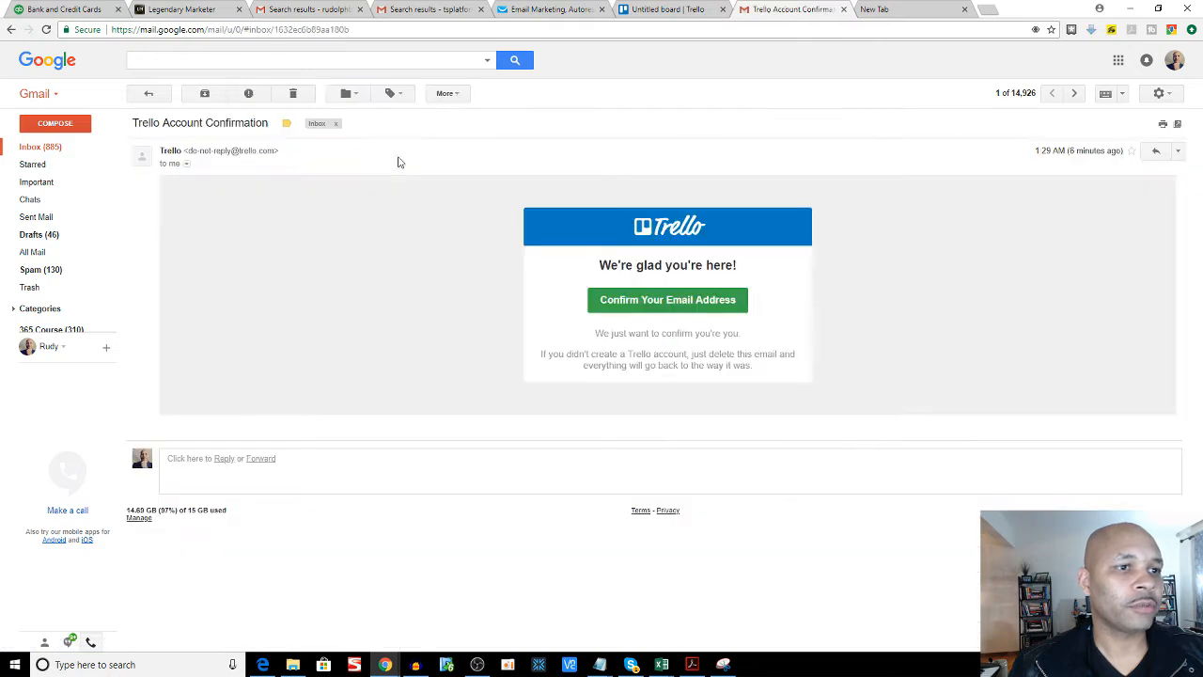
pyautogui.click(656, 306)
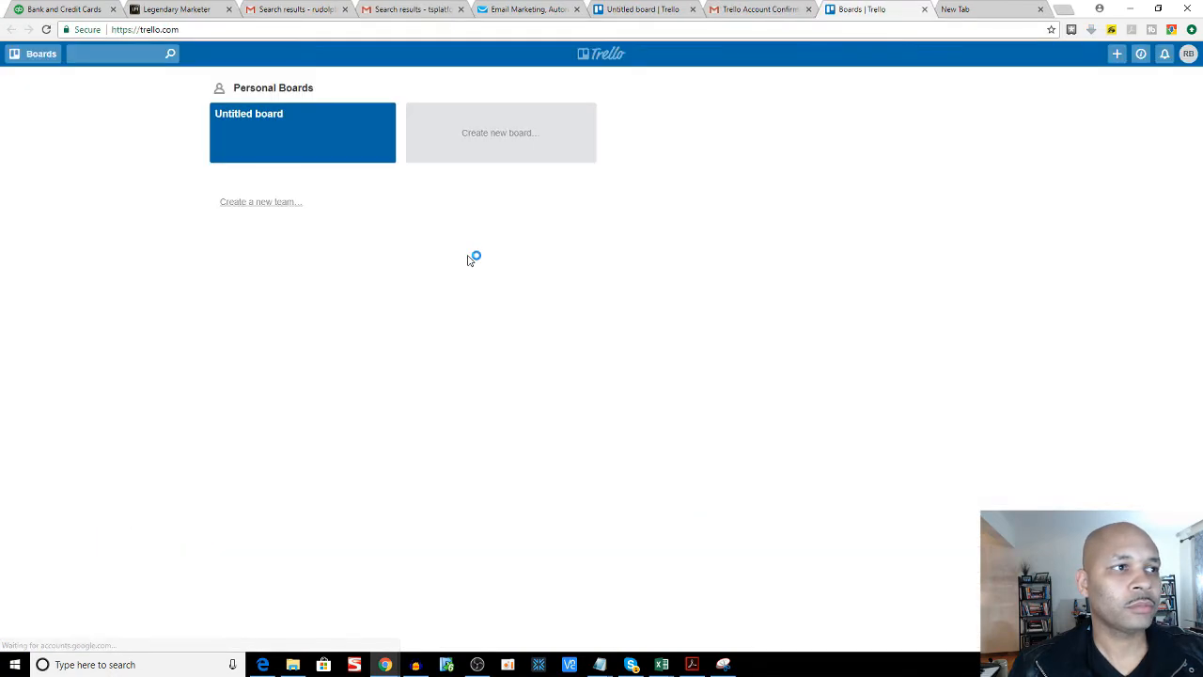
# Step: Close the old untitled board page and return to the Trello boards overview
pyautogui.click(698, 5)
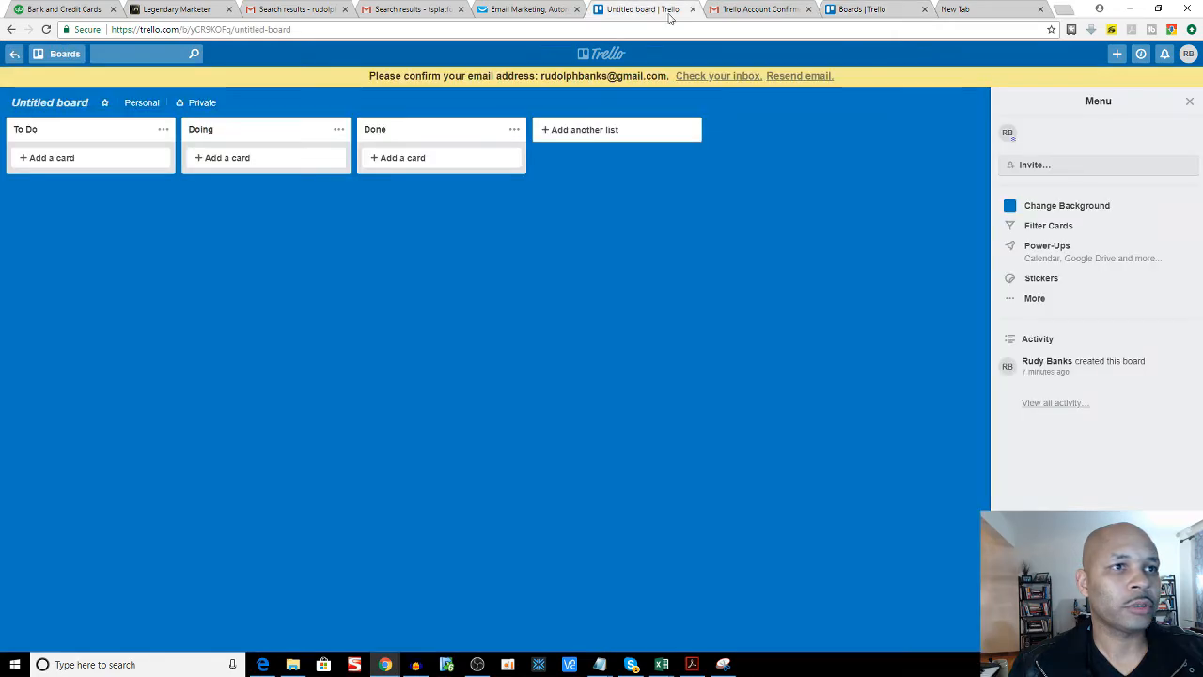
pyautogui.click(693, 8)
pyautogui.click(749, 13)
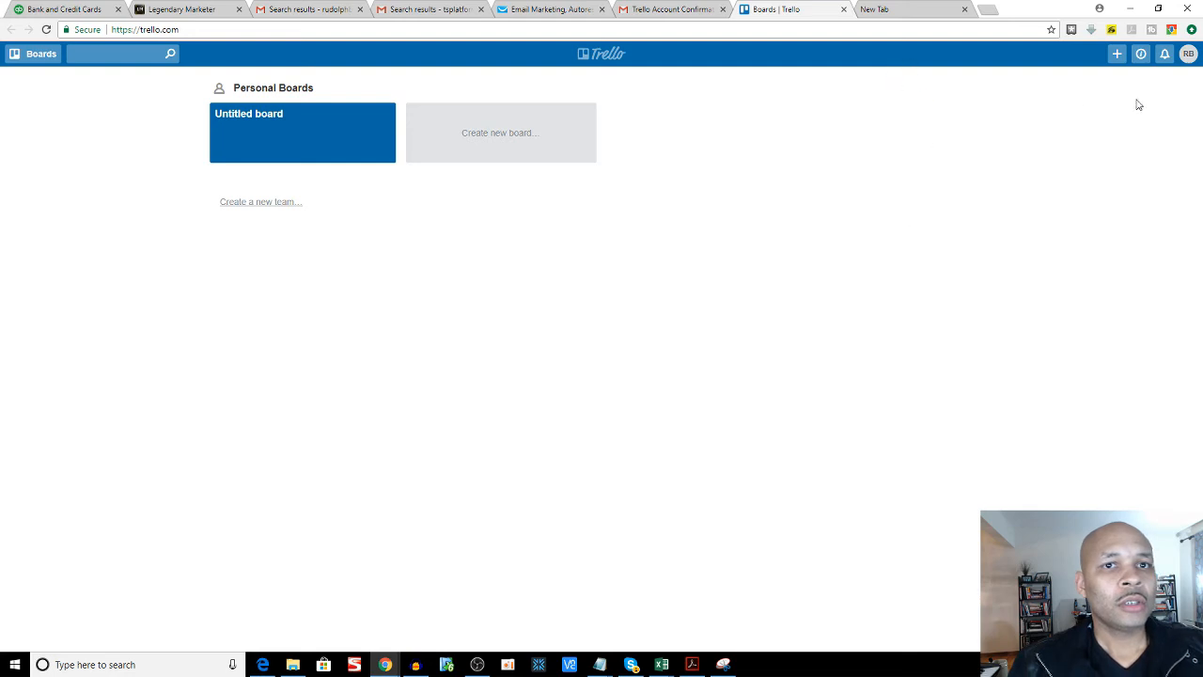
pyautogui.click(1189, 54)
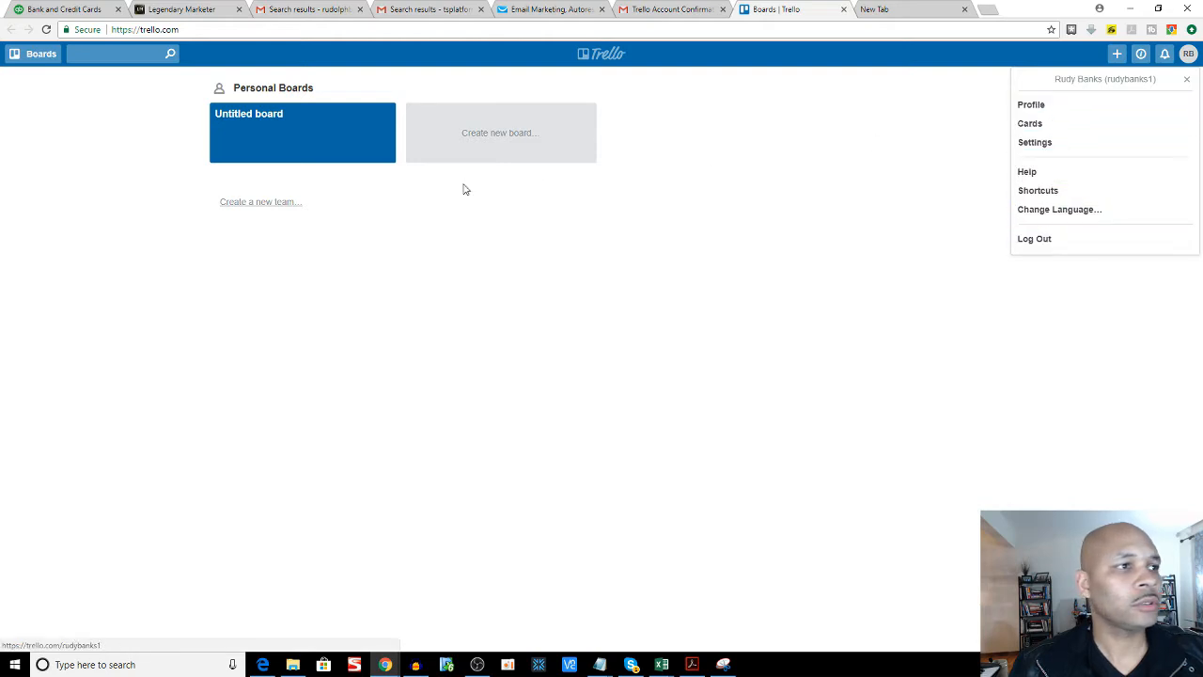
pyautogui.click(383, 199)
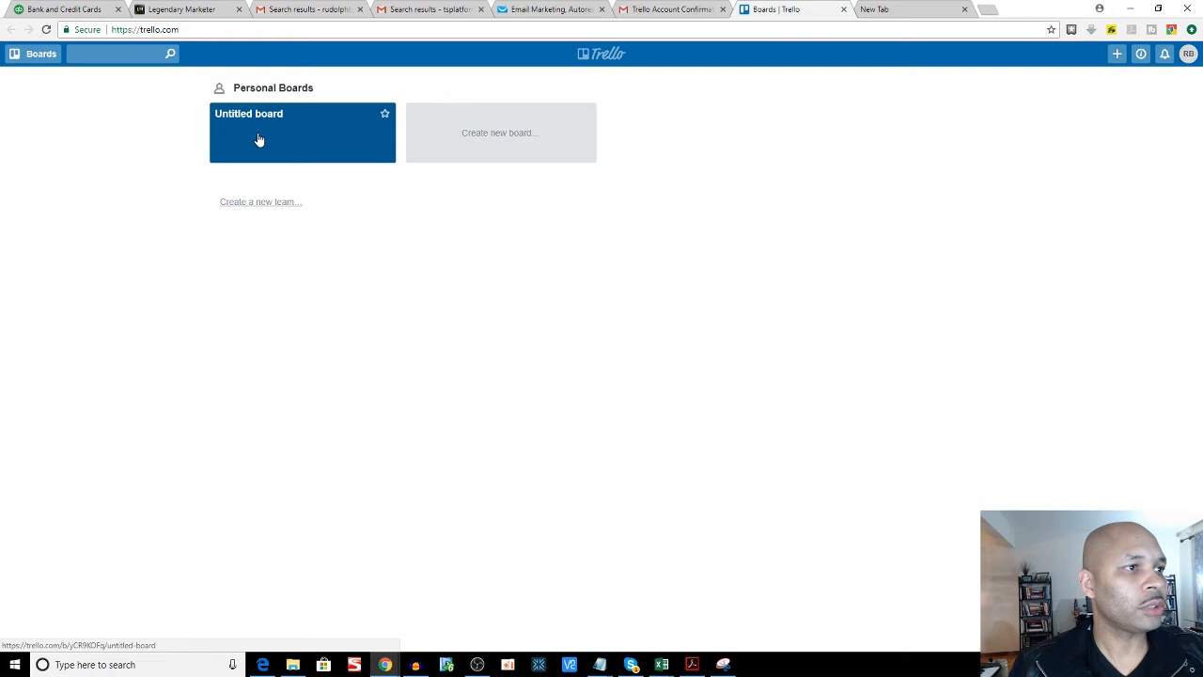
# Step: Create a new team named BanxMedia with the description "My Digital Media Co."
pyautogui.click(256, 201)
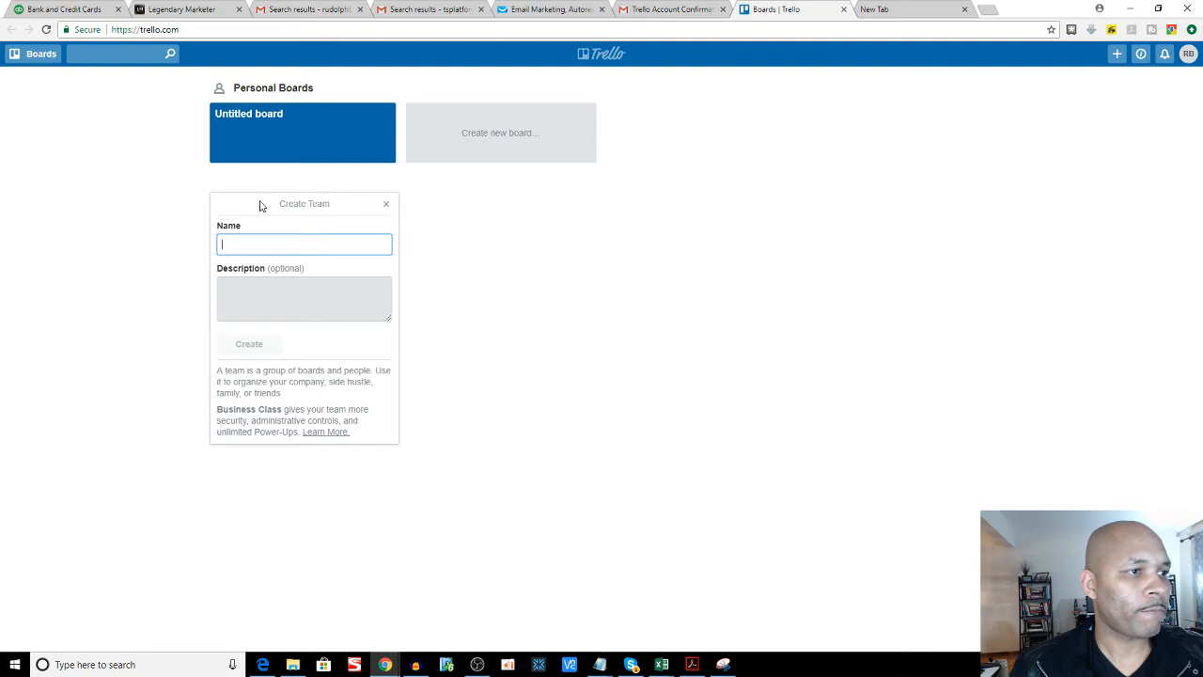
pyautogui.write('BanxMedia')
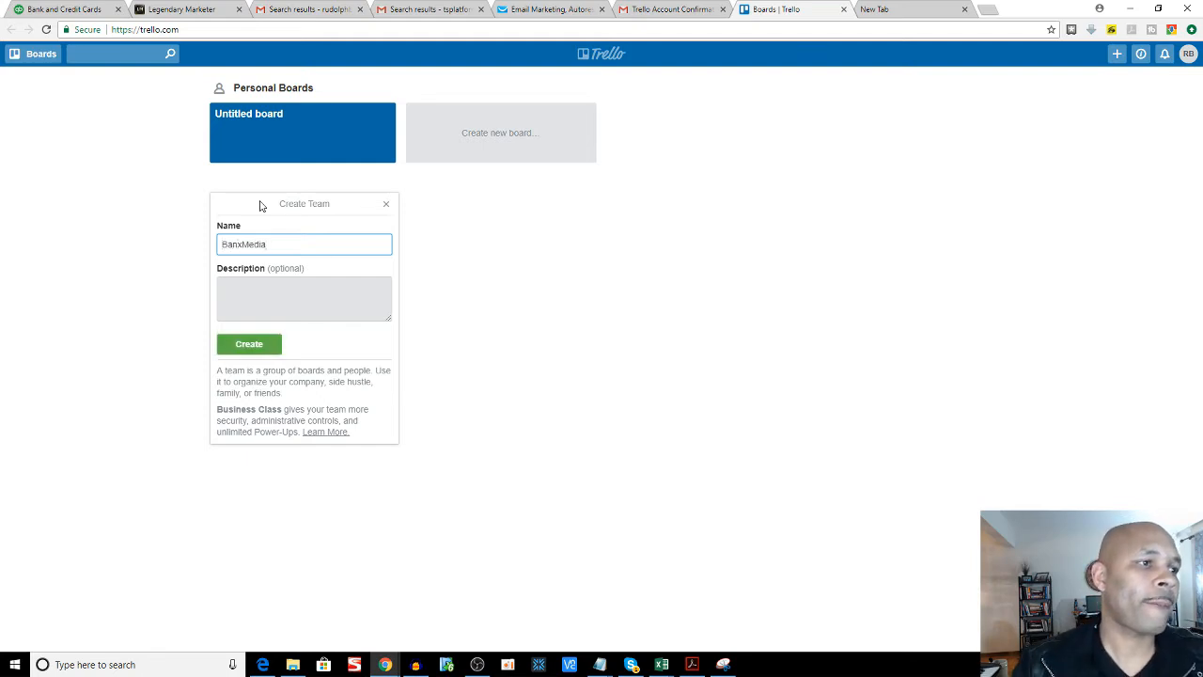
pyautogui.click(299, 290)
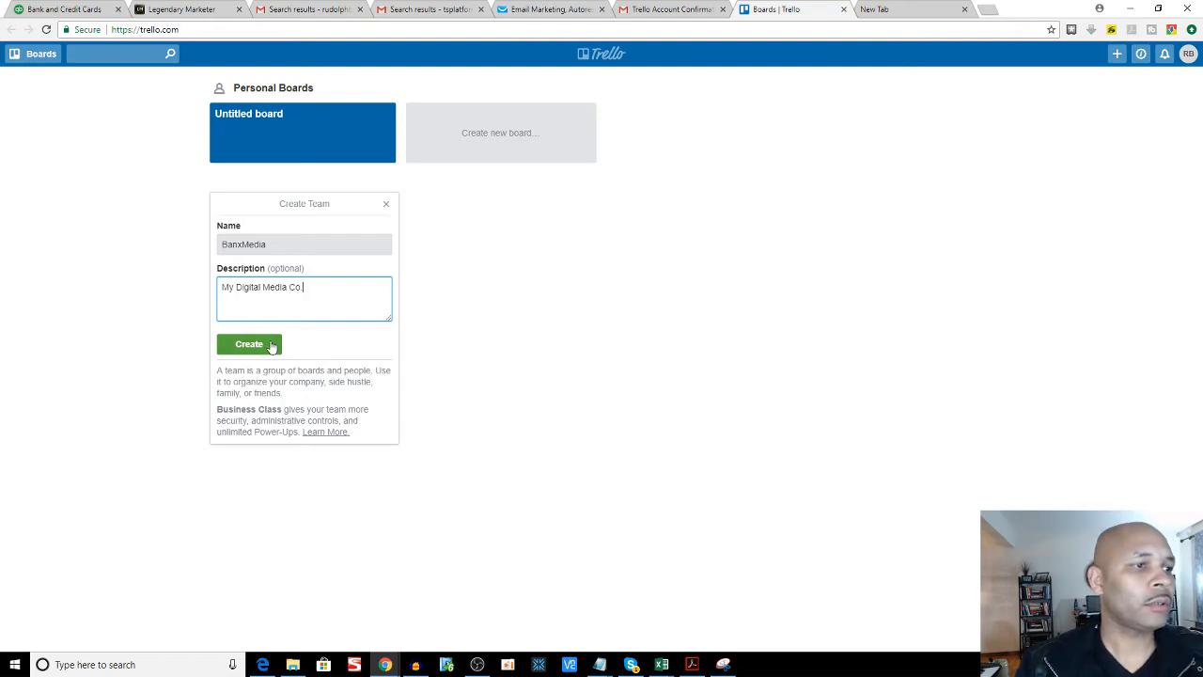
pyautogui.hotkey('ctrl', '+')
pyautogui.hotkey('ctrl', '+')
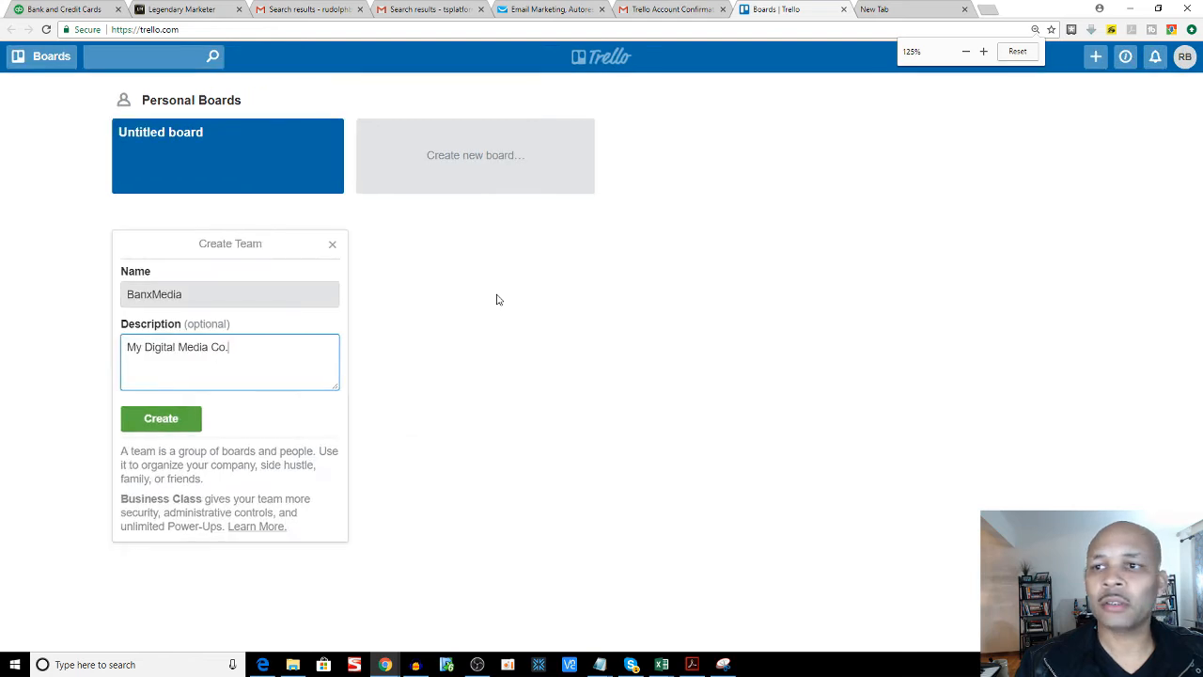
pyautogui.hotkey('ctrl', '+')
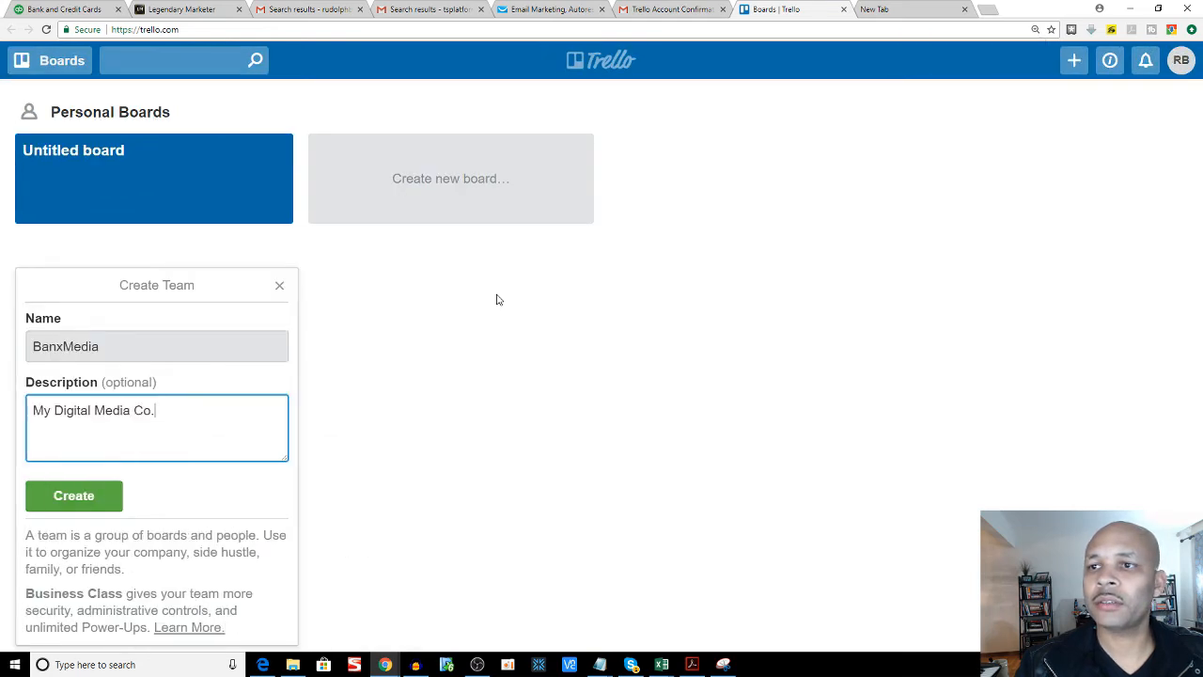
pyautogui.hotkey('ctrl', '-')
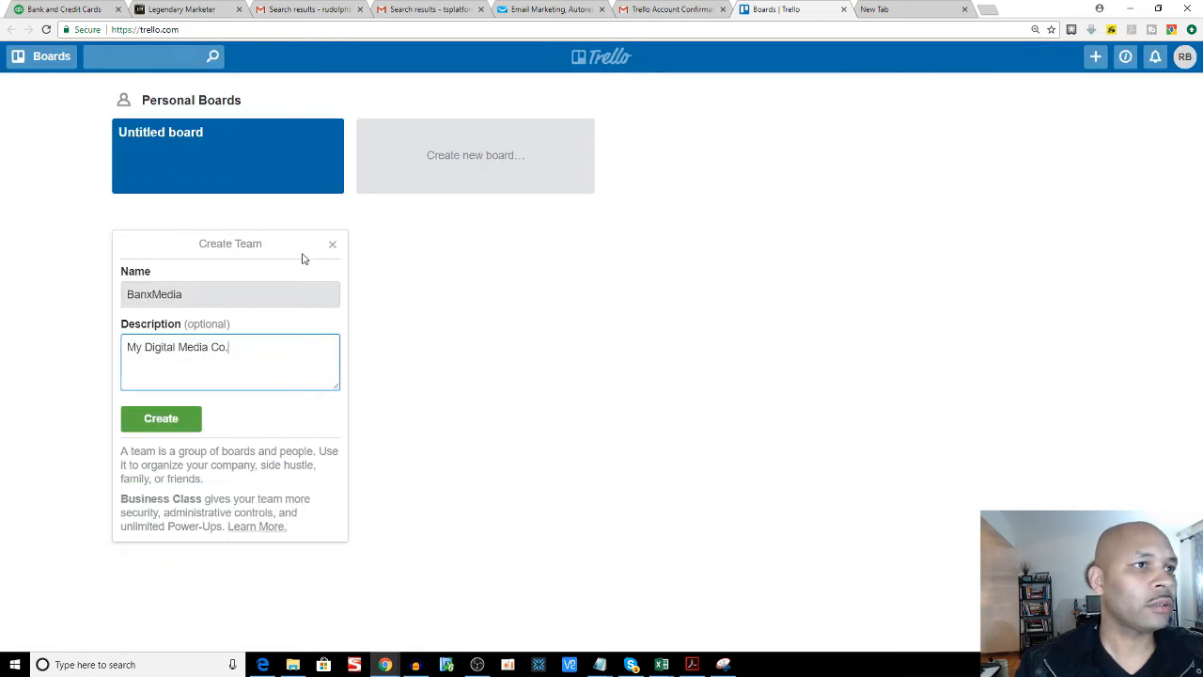
pyautogui.click(179, 419)
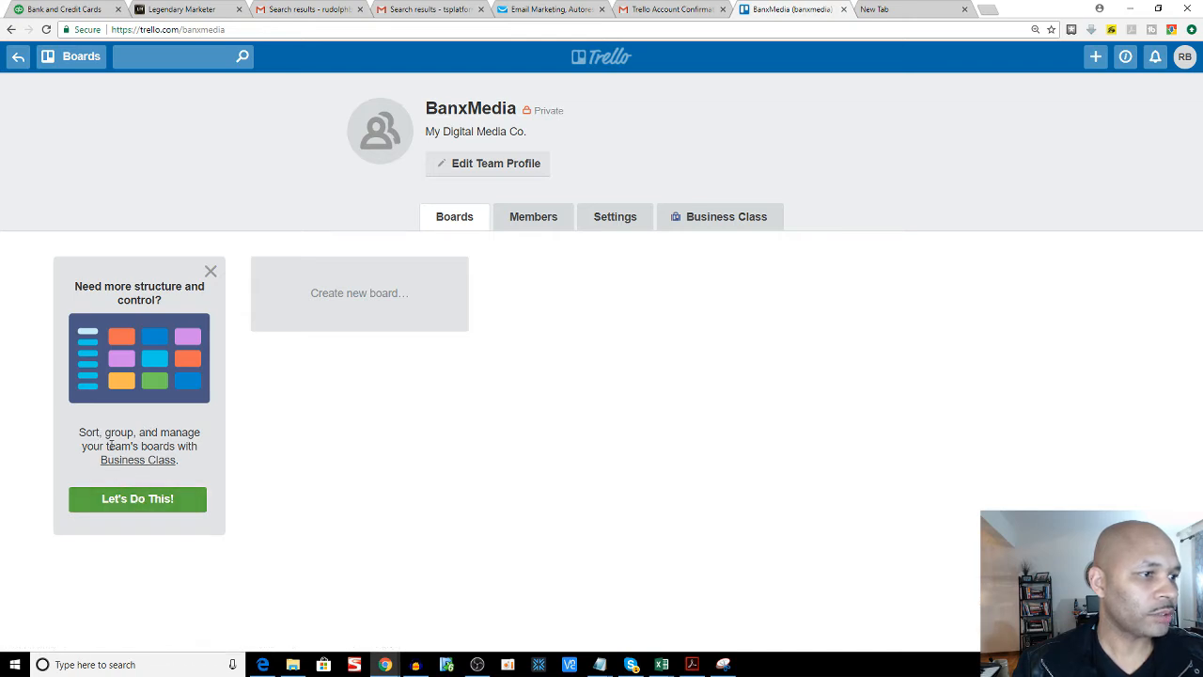
# Step: Dismiss the Business Class suggestion and upload the Banx Media image as the team's logo
pyautogui.click(210, 271)
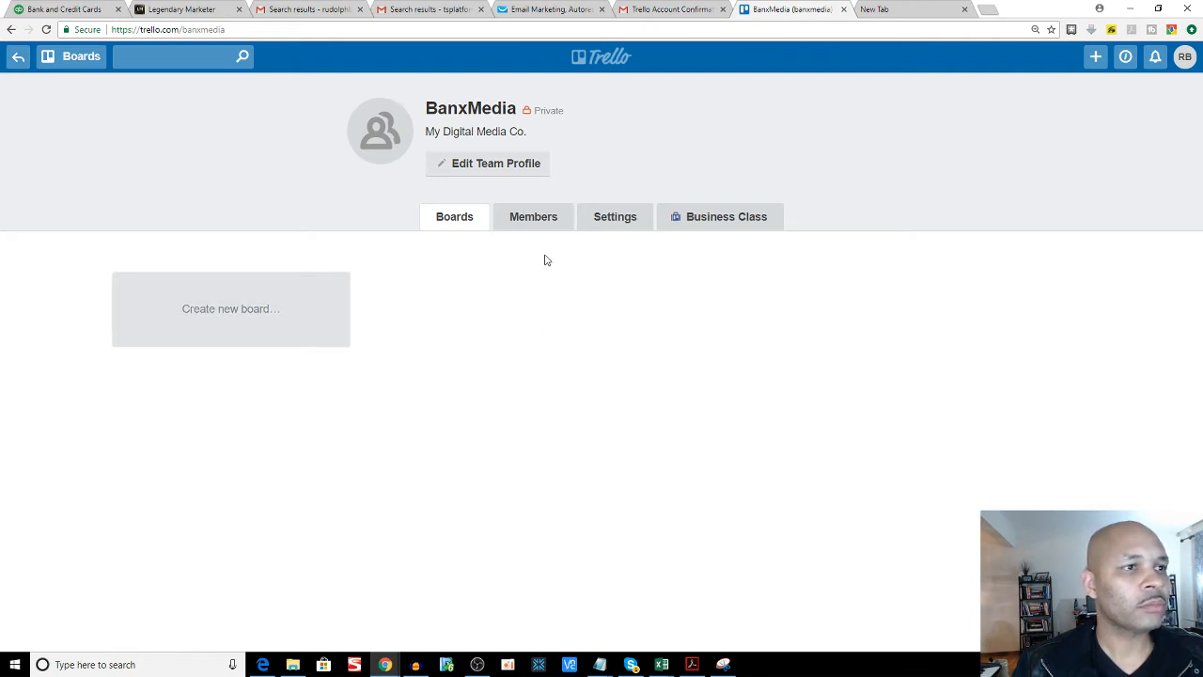
pyautogui.moveTo(381, 150)
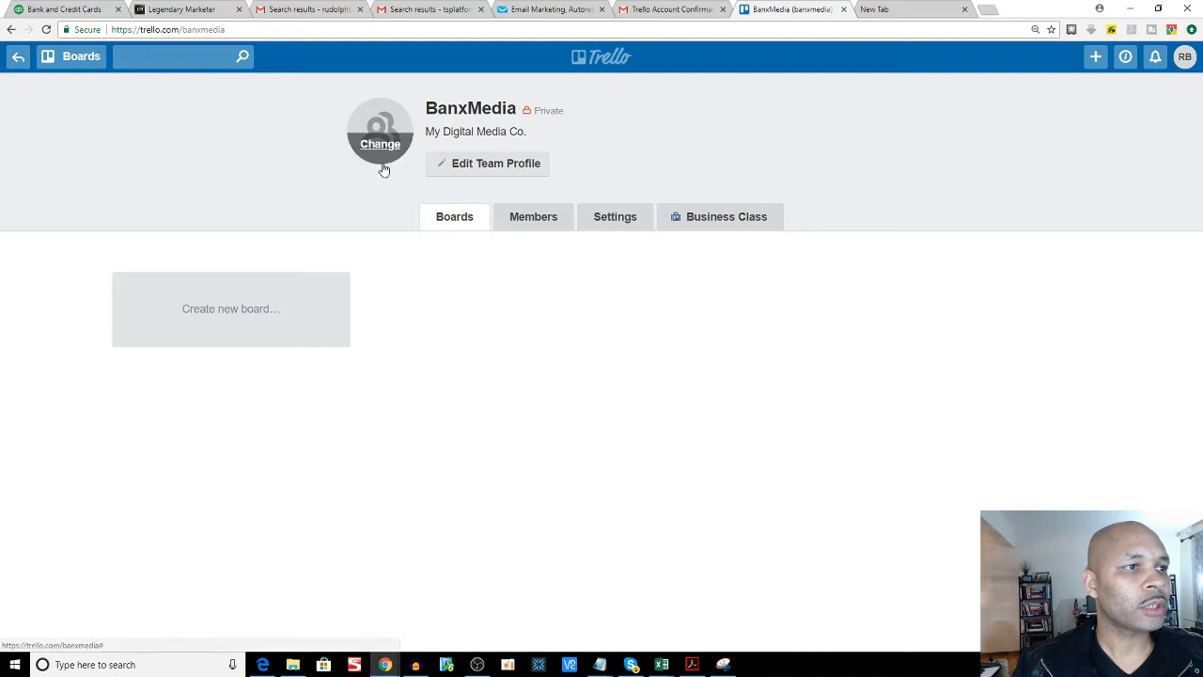
pyautogui.click(380, 146)
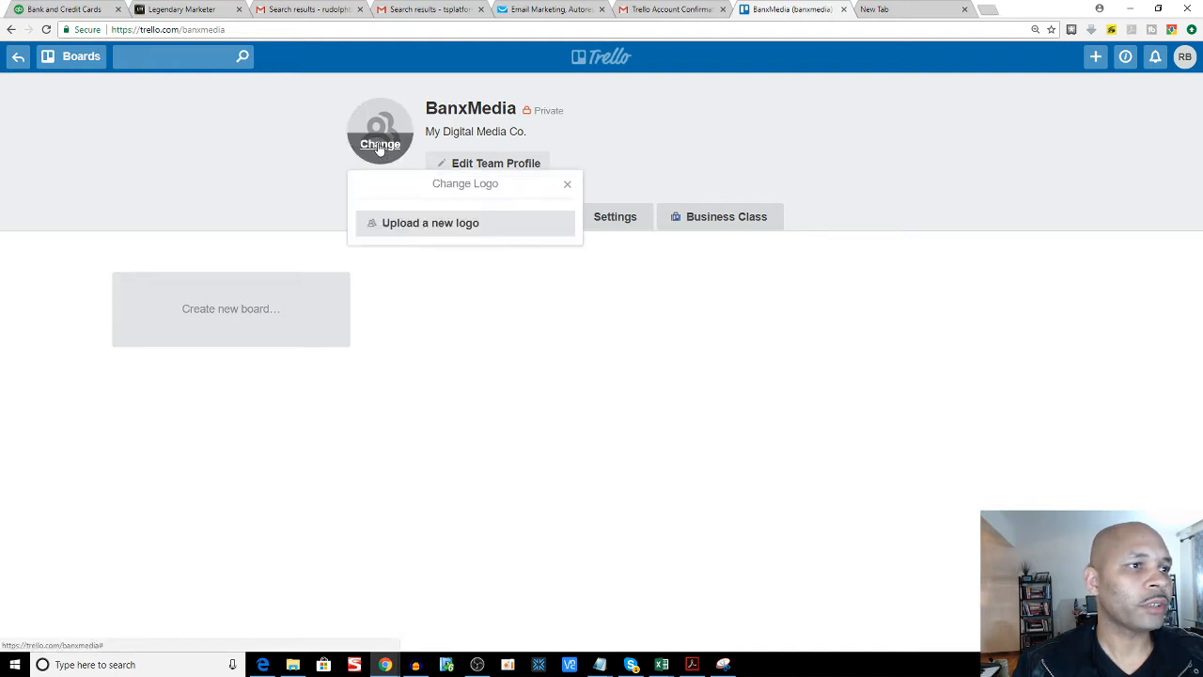
pyautogui.click(417, 223)
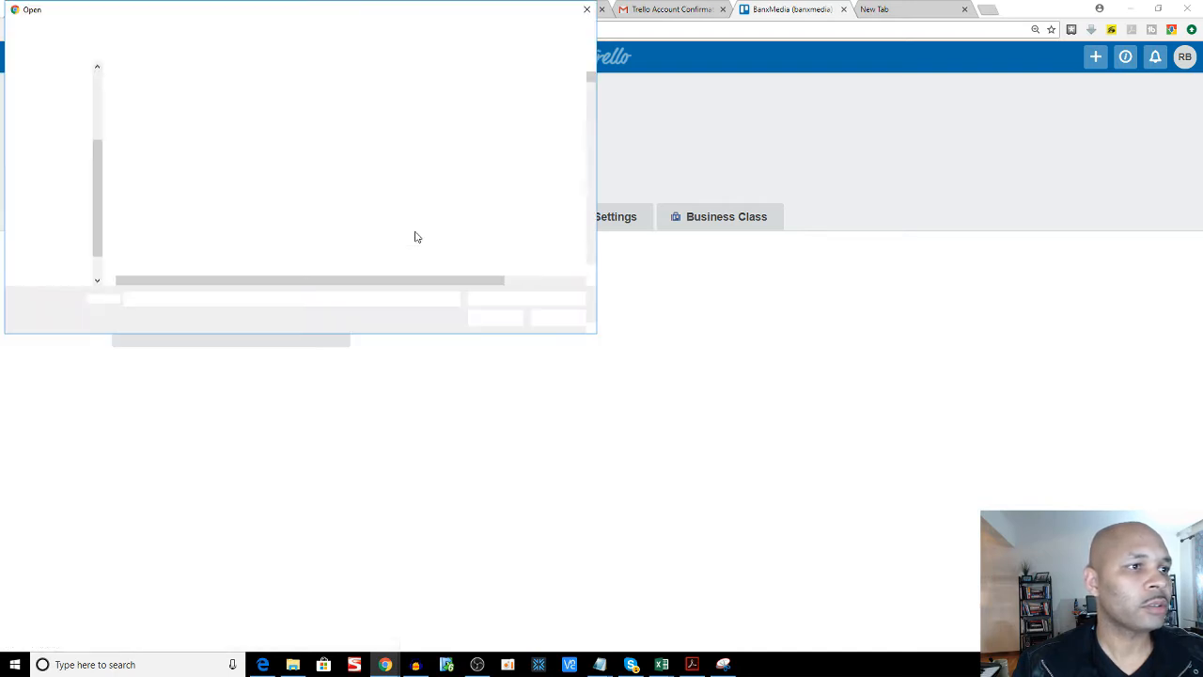
pyautogui.doubleClick(416, 237)
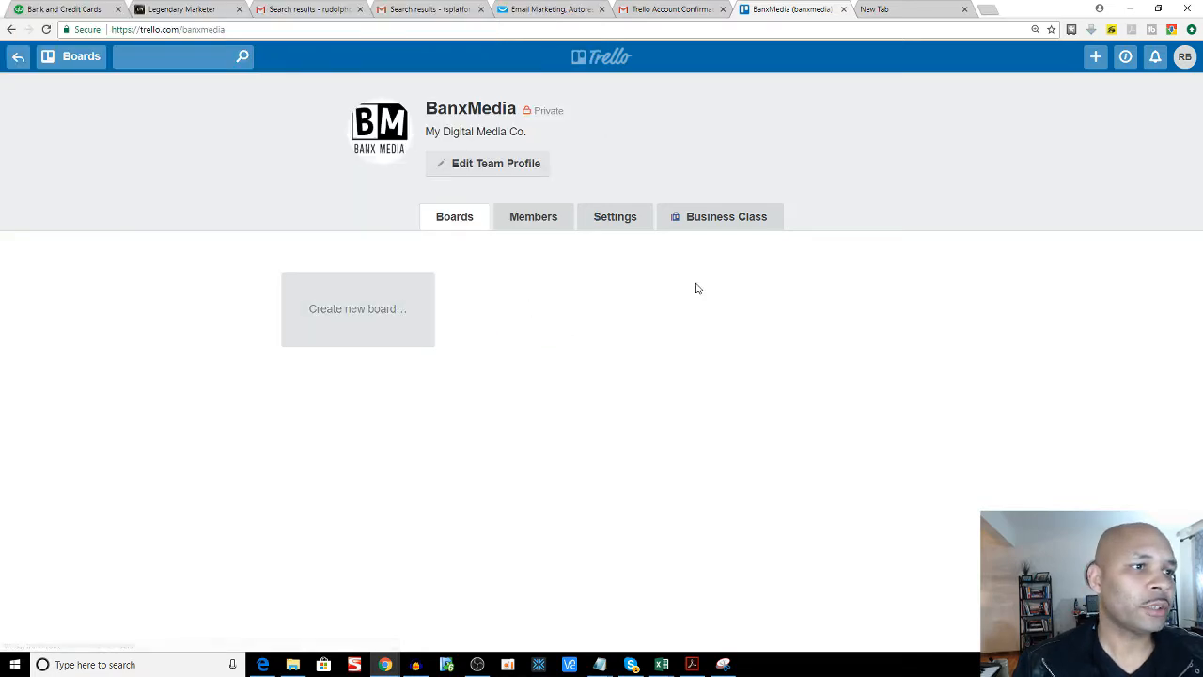
# Step: Create a team-visible board titled "Youtube Content" in the BanxMedia team with the red and white arrow photo background
pyautogui.click(397, 309)
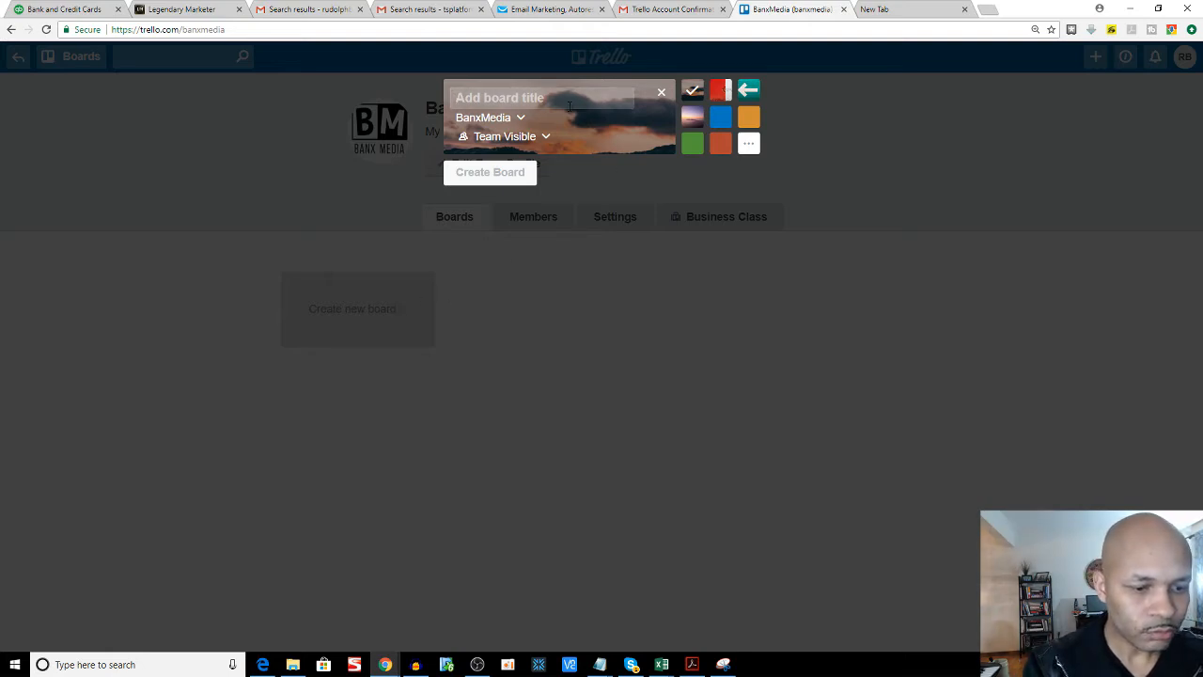
pyautogui.write('Yout')
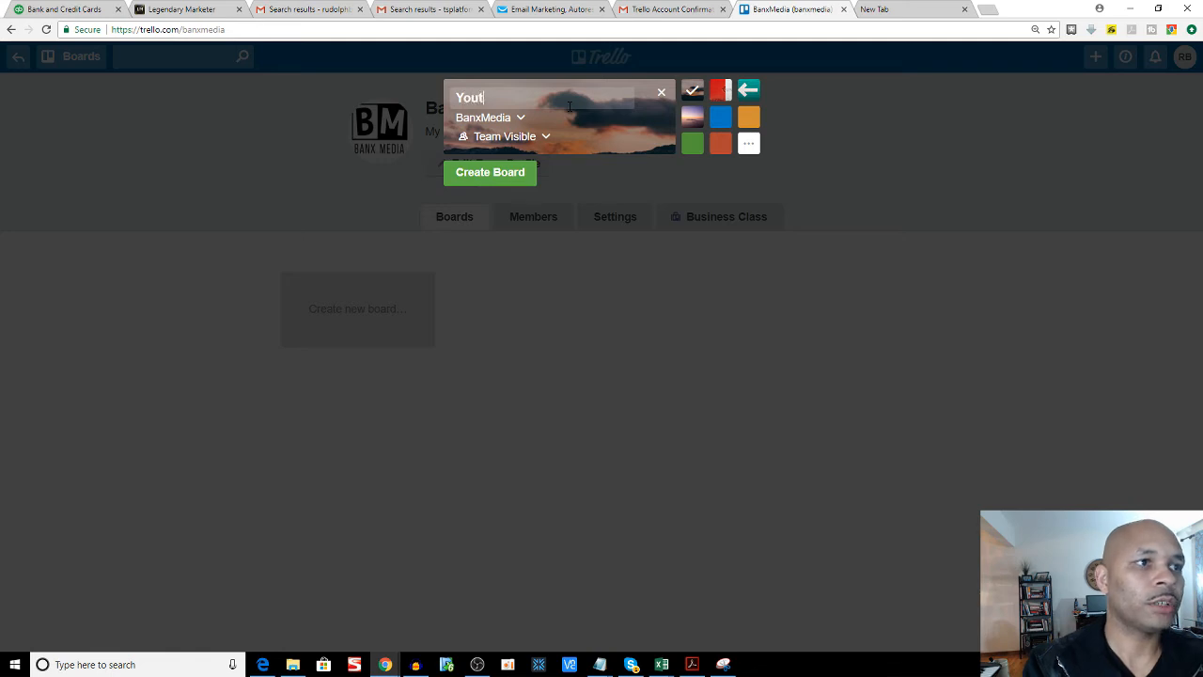
pyautogui.write('ube Conte')
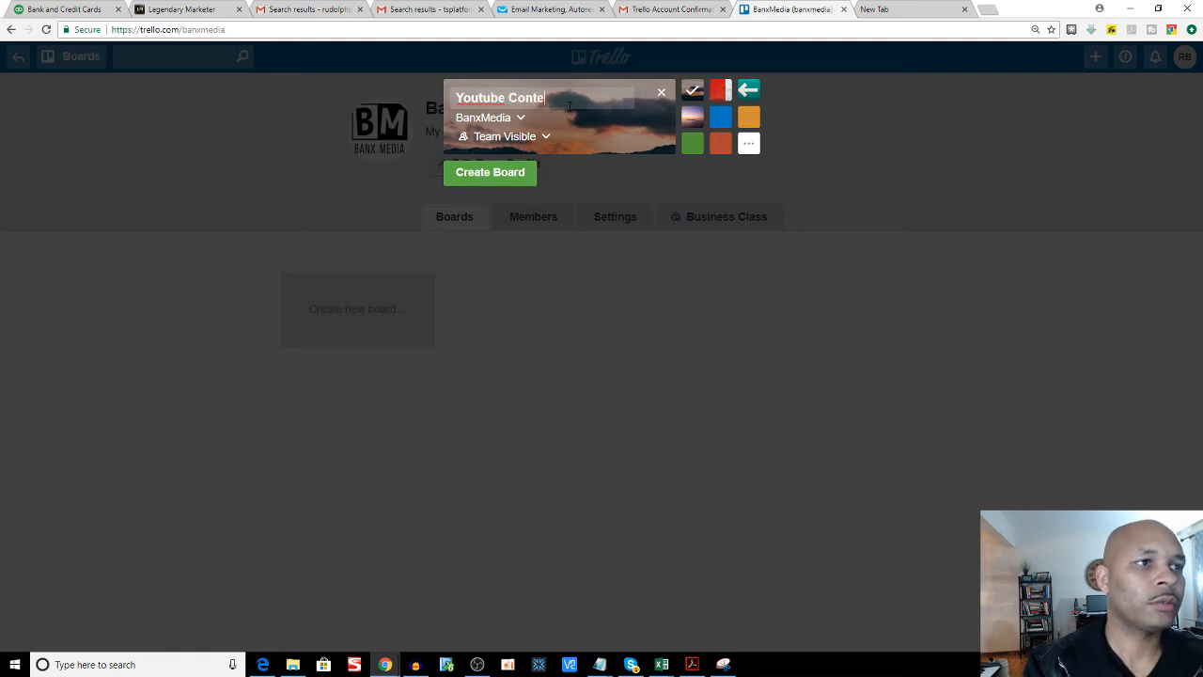
pyautogui.write('nt')
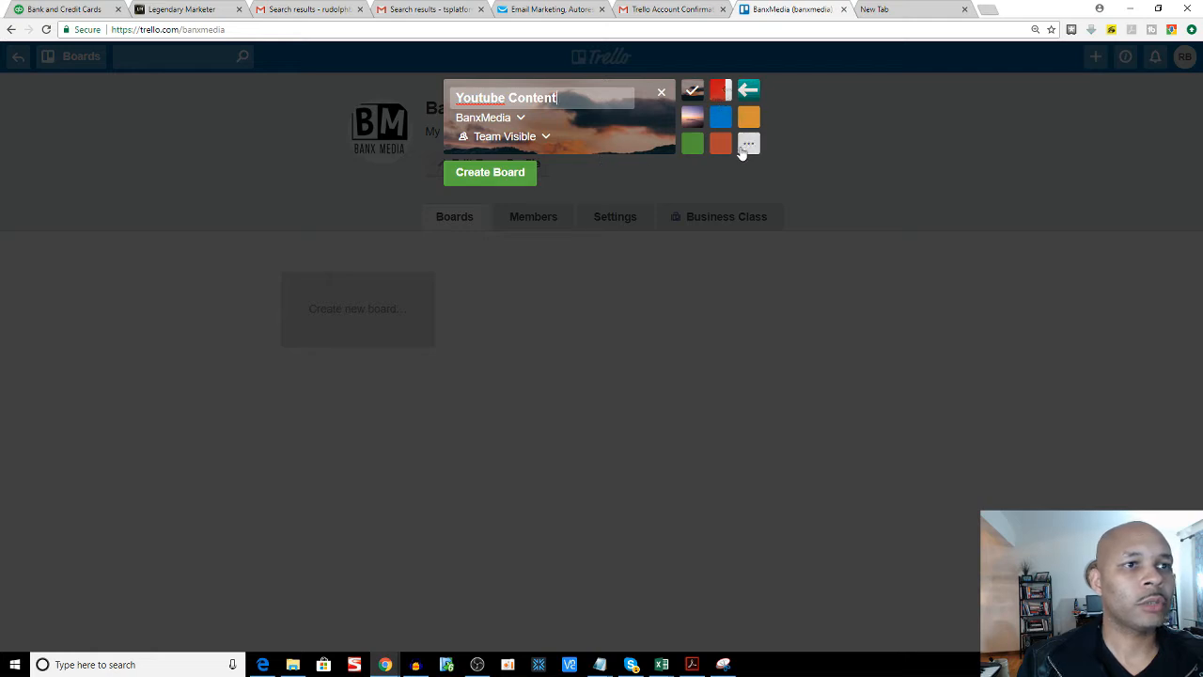
pyautogui.click(724, 94)
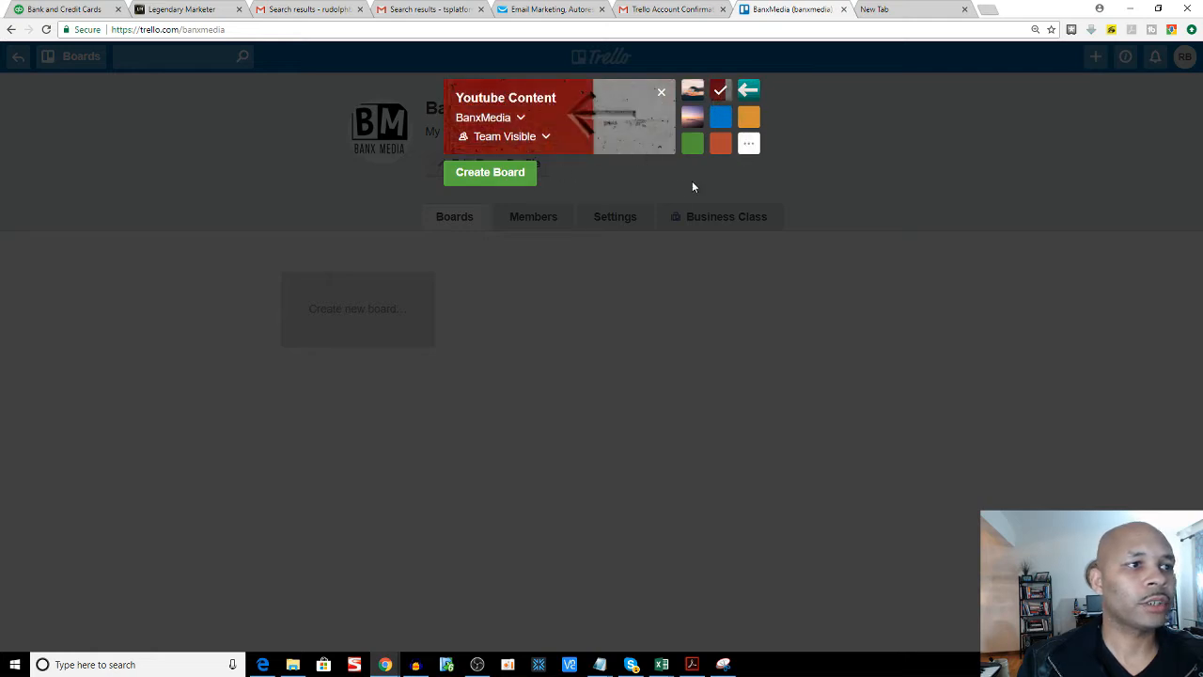
pyautogui.click(508, 174)
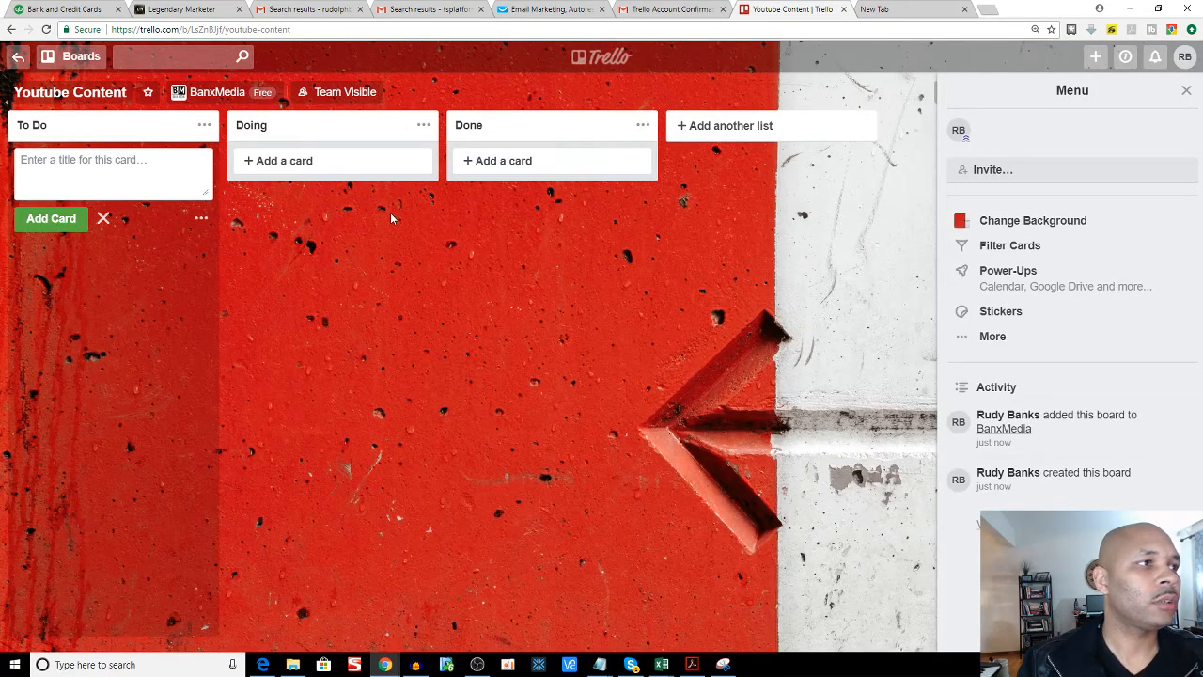
# Step: Open the personal untitled board and rename it "Podcast Content"
pyautogui.click(56, 58)
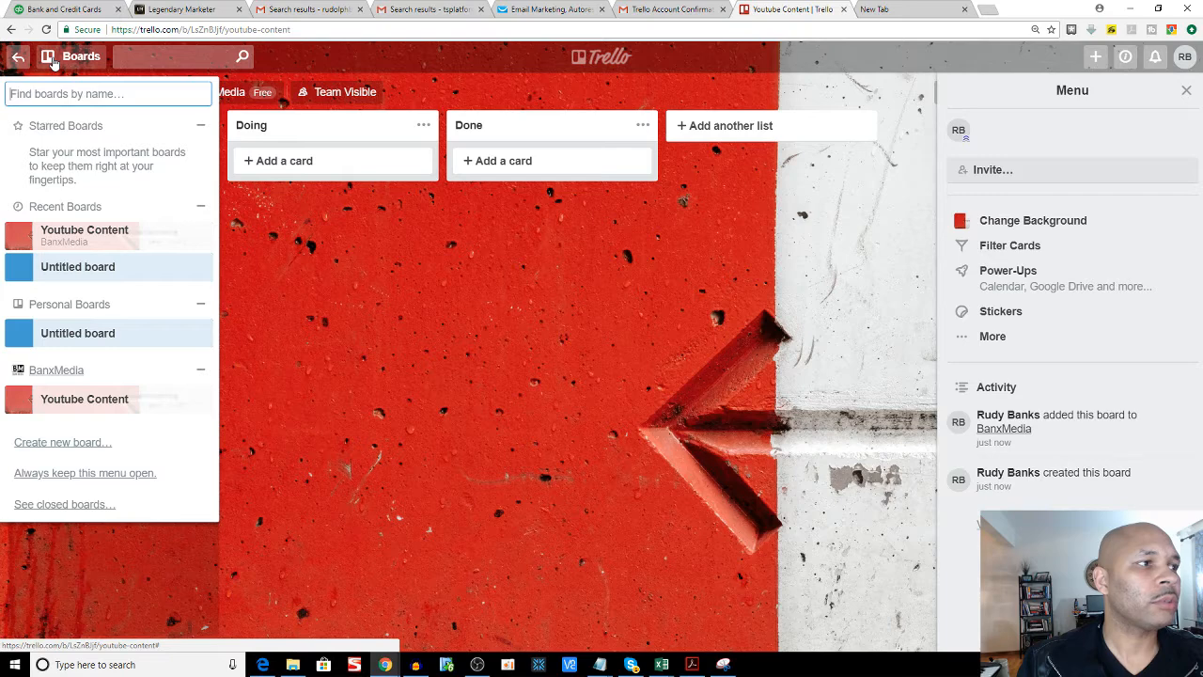
pyautogui.click(68, 269)
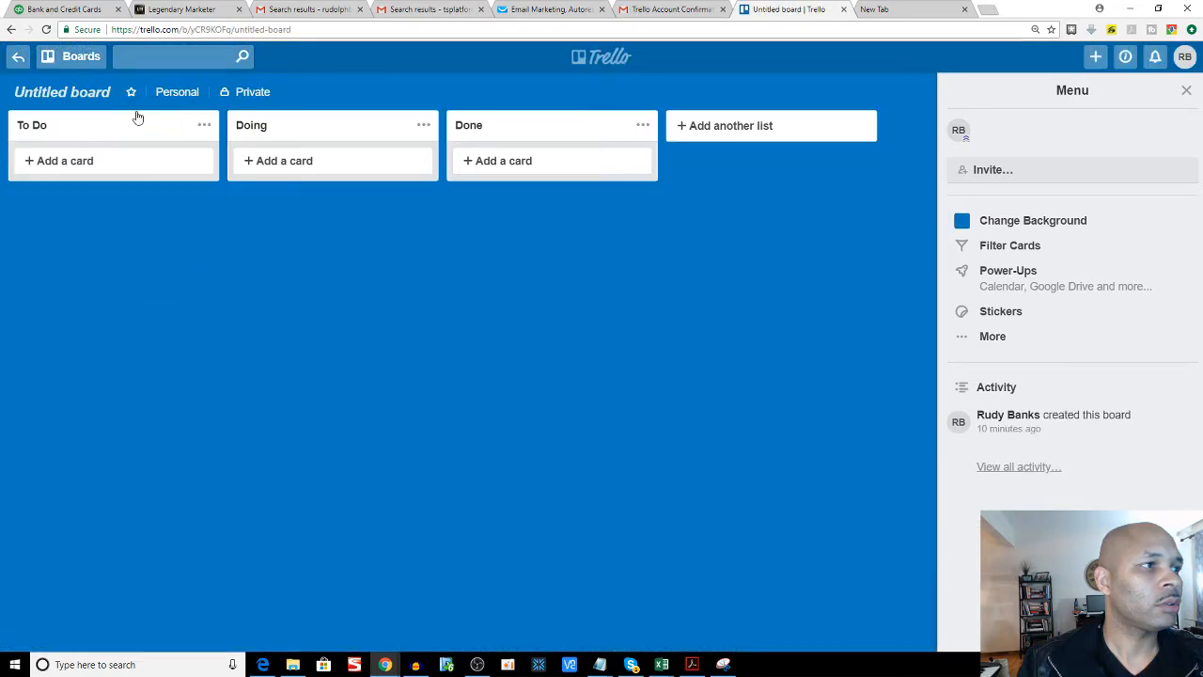
pyautogui.click(98, 92)
pyautogui.write('Podcast')
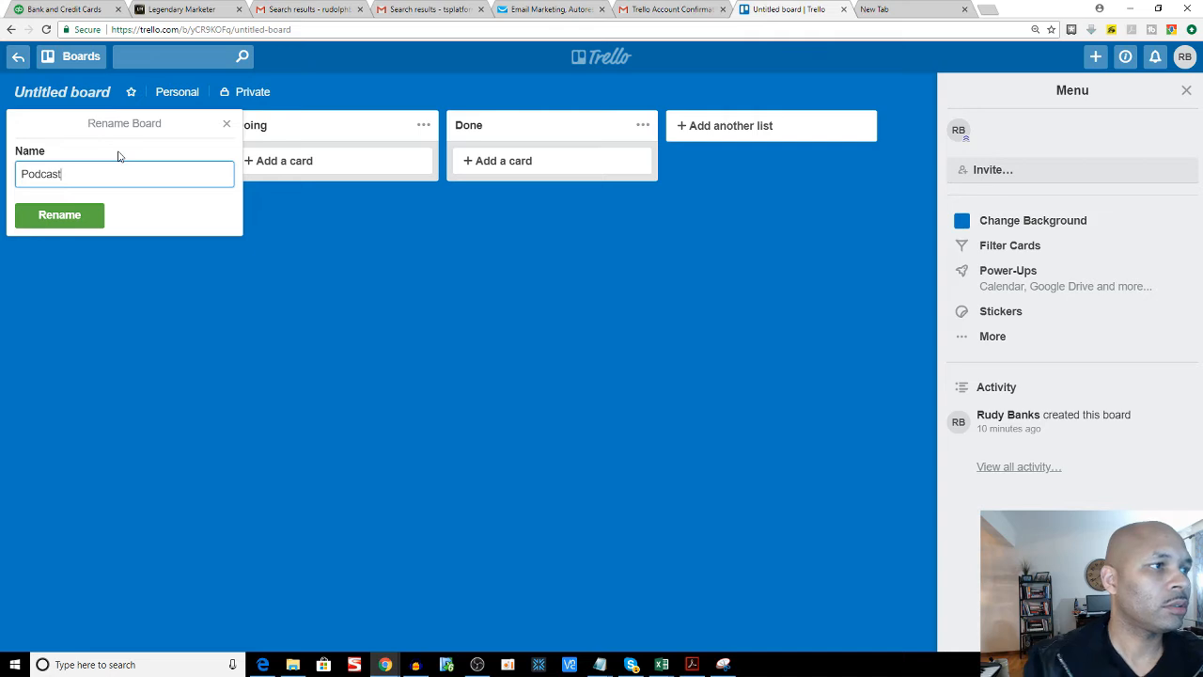
pyautogui.write(' Con')
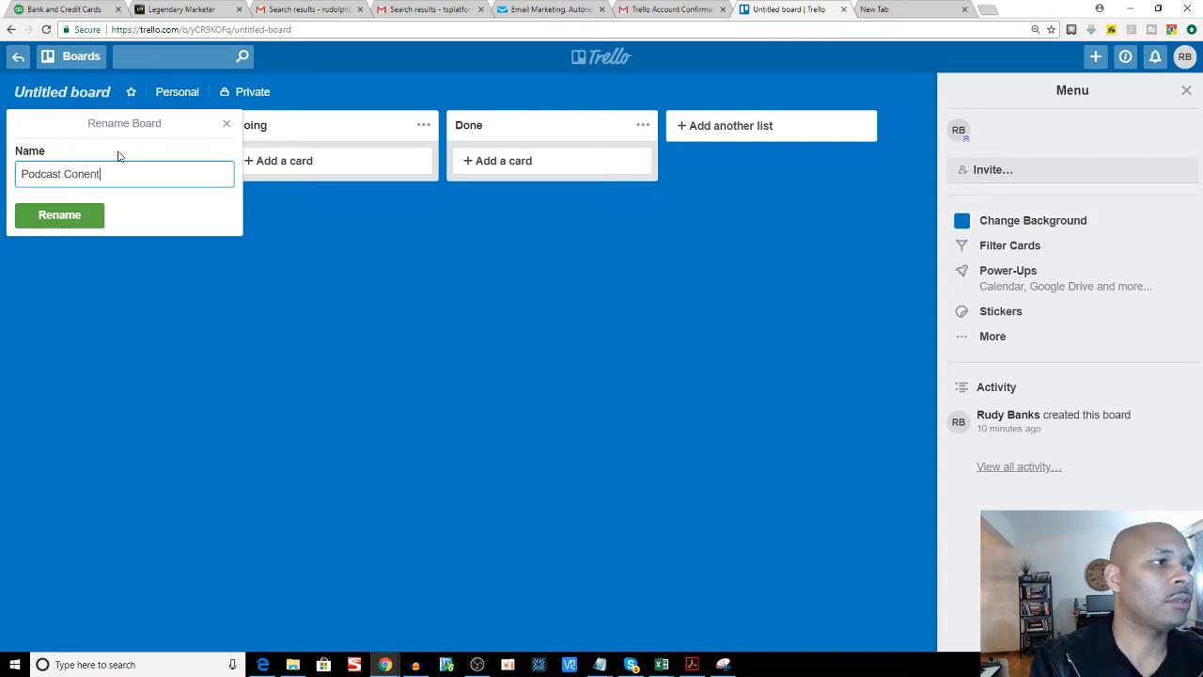
pyautogui.write('tent')
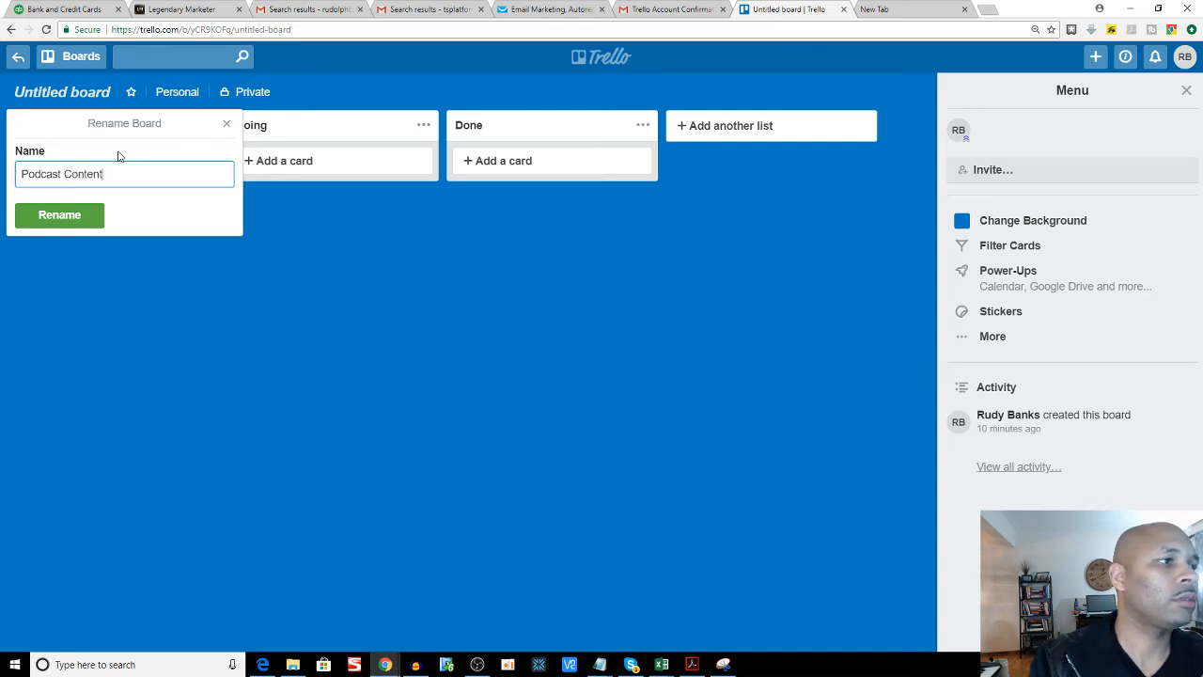
pyautogui.click(79, 216)
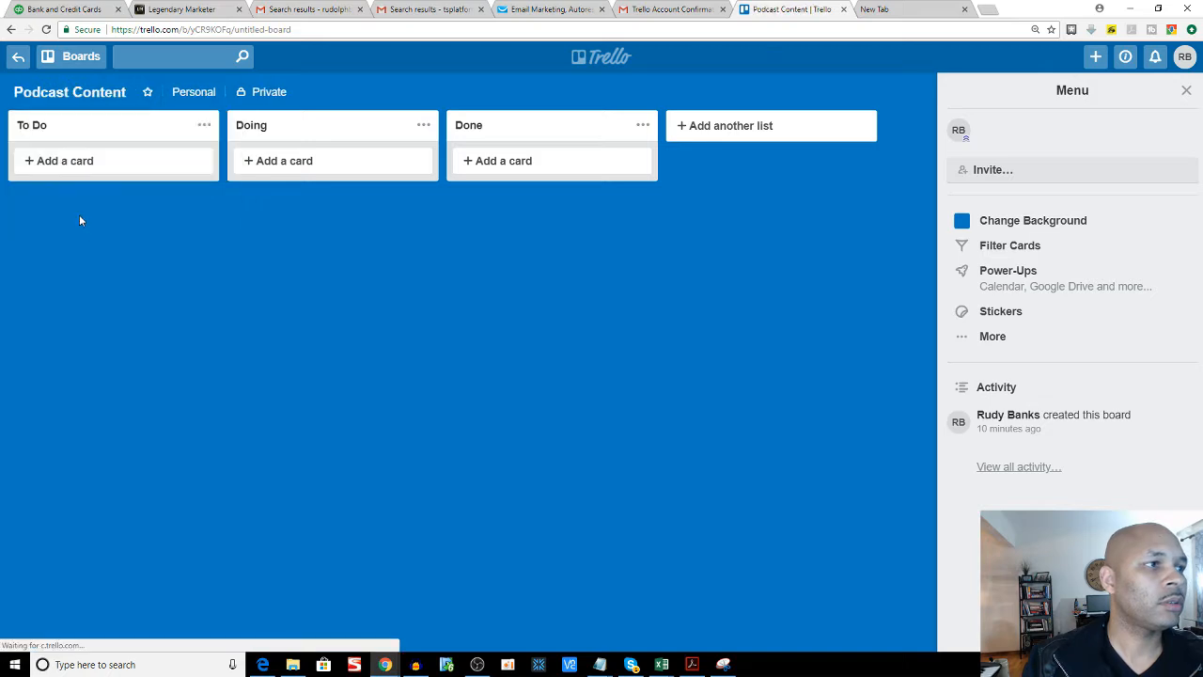
# Step: Create a team-visible board titled "Podcast Content" in the BanxMedia team with the plain blue background
pyautogui.click(19, 58)
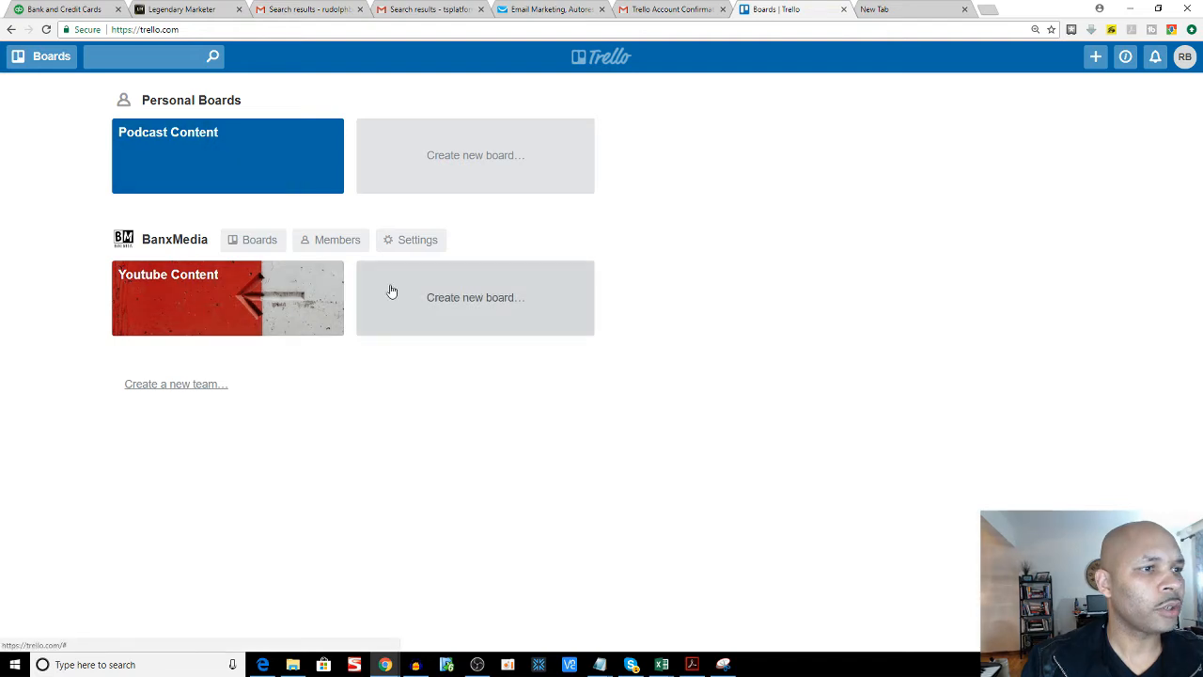
pyautogui.click(438, 312)
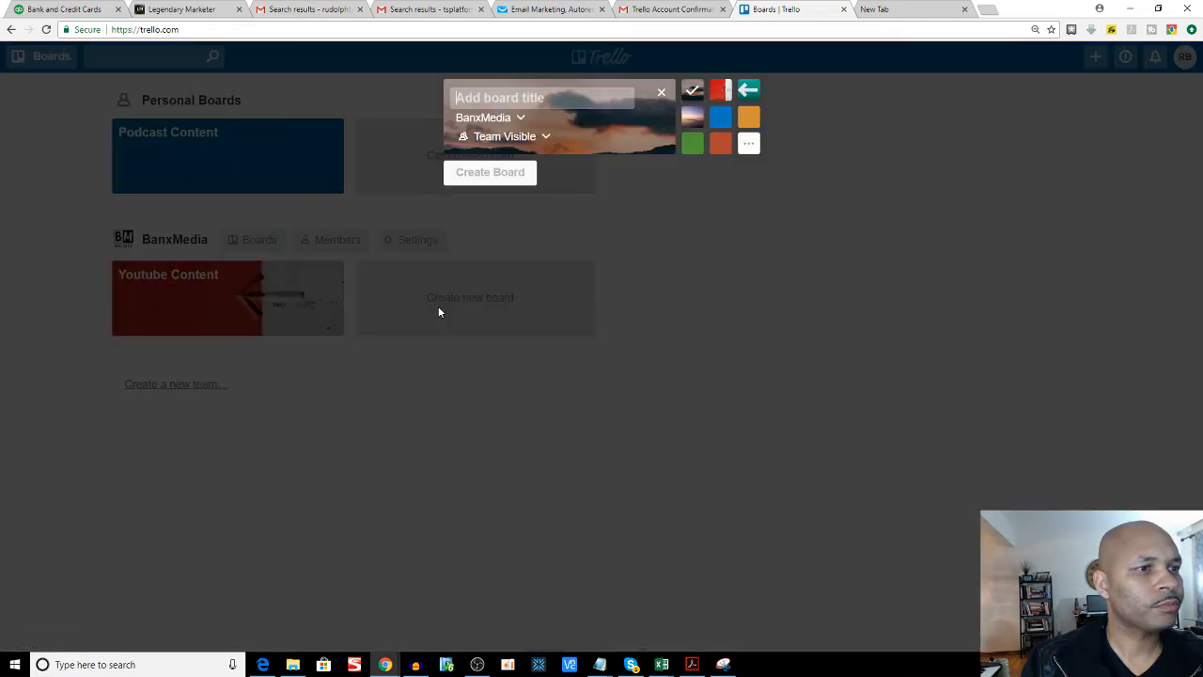
pyautogui.click(726, 123)
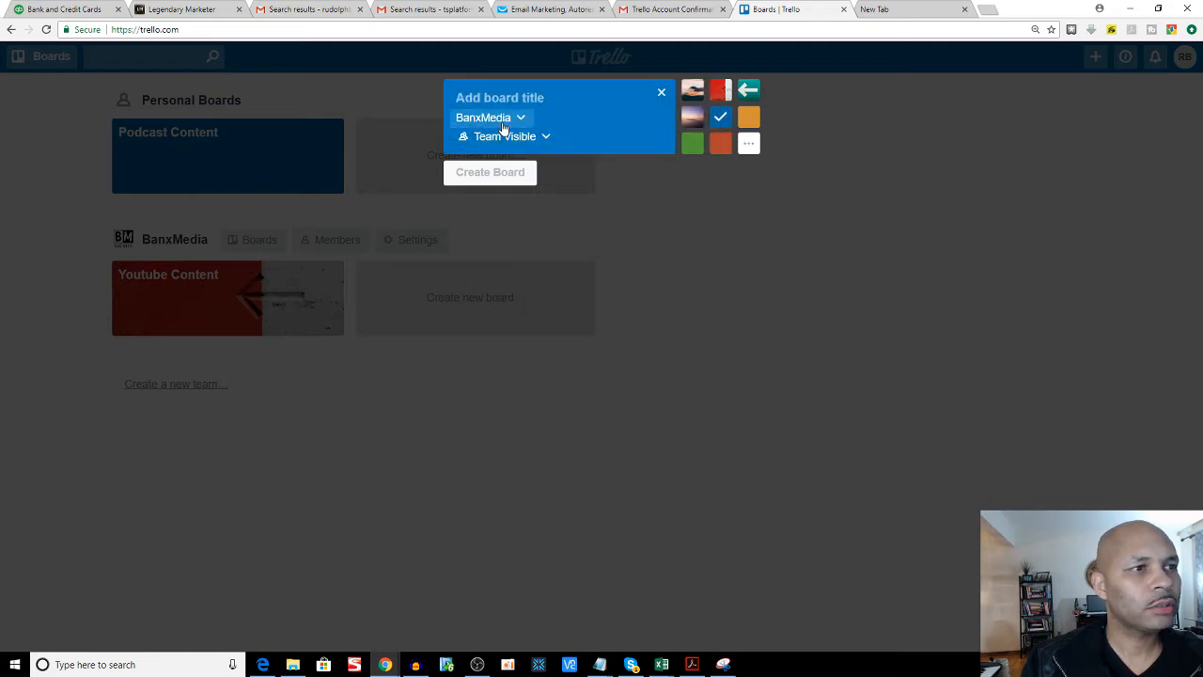
pyautogui.click(530, 101)
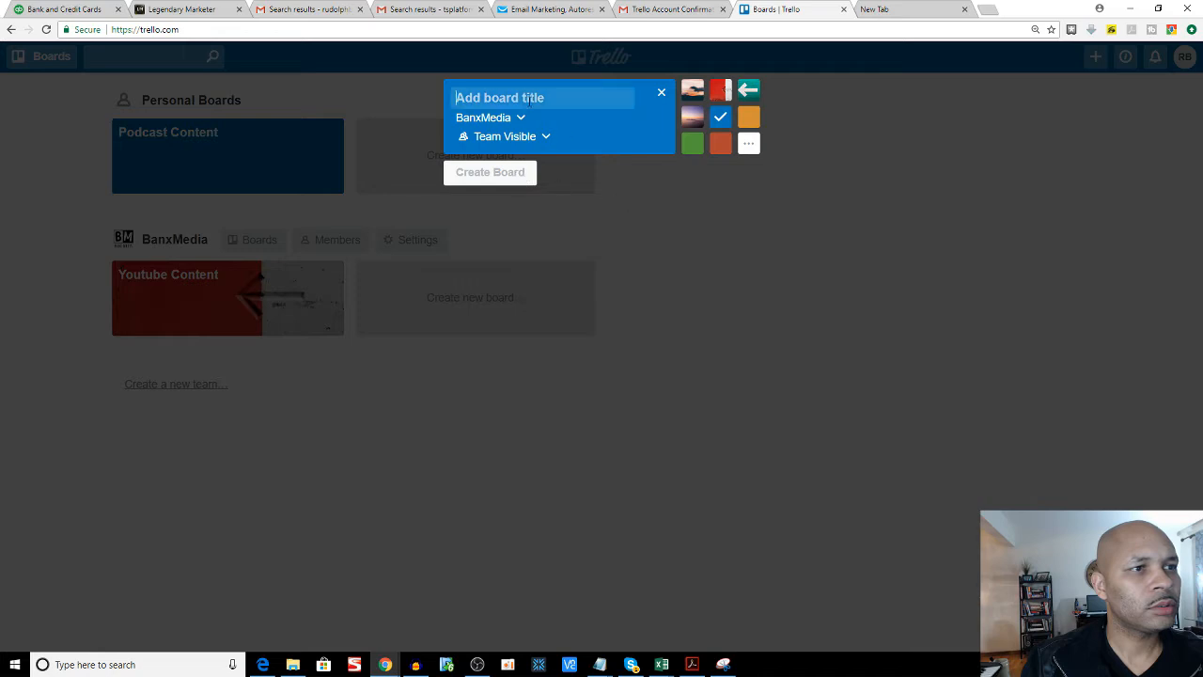
pyautogui.write('Podcast')
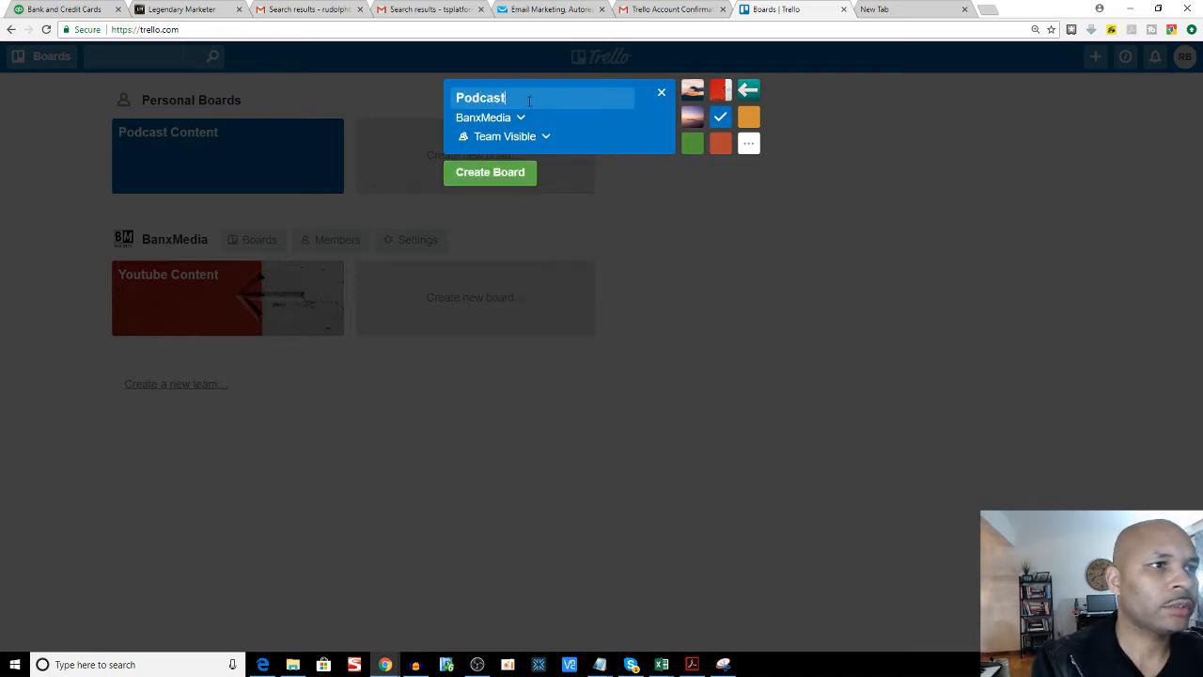
pyautogui.write(' Conc')
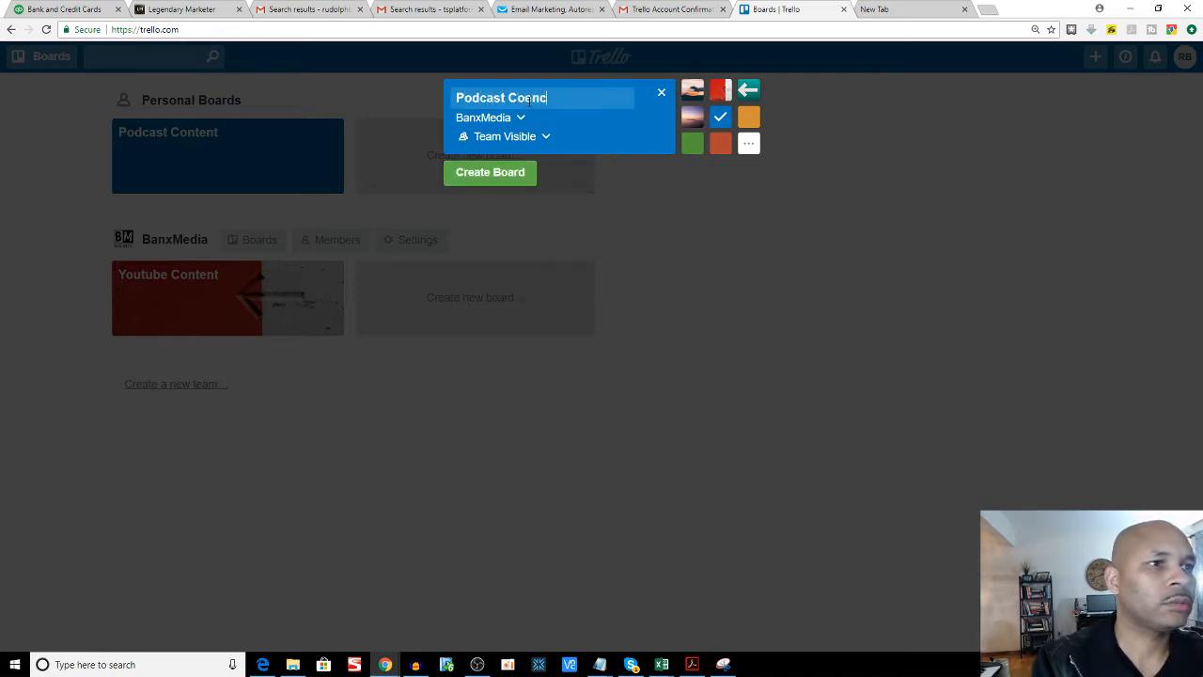
pyautogui.press('BackSpace')
pyautogui.write('tent')
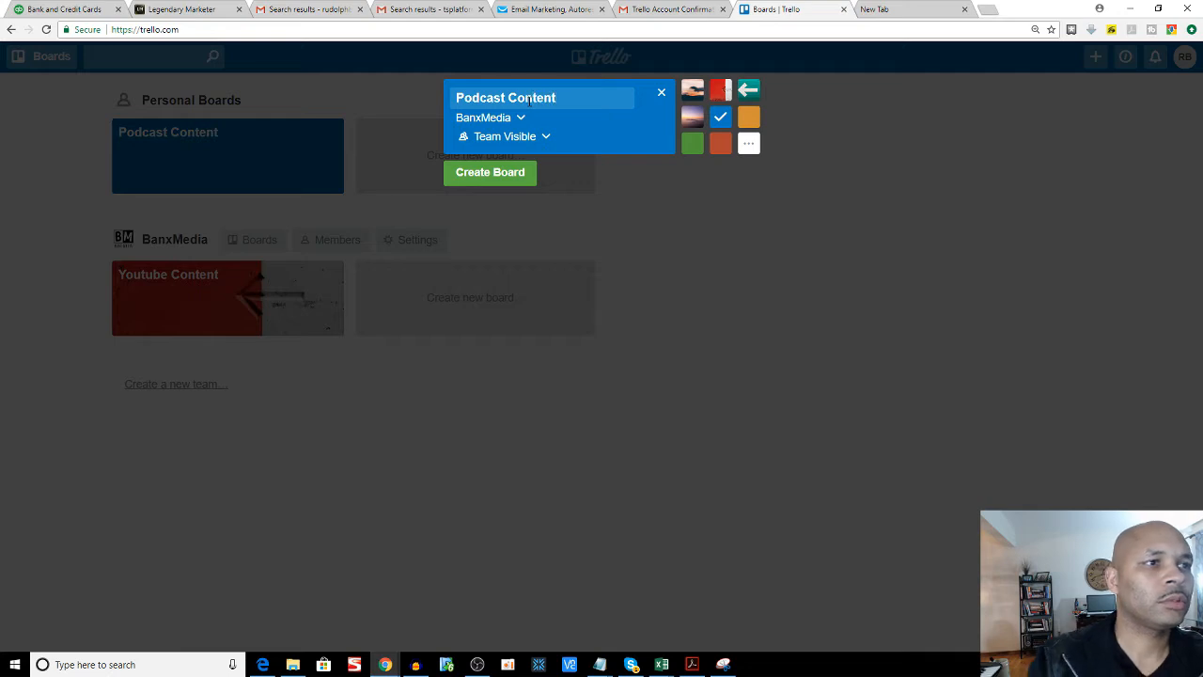
pyautogui.click(516, 175)
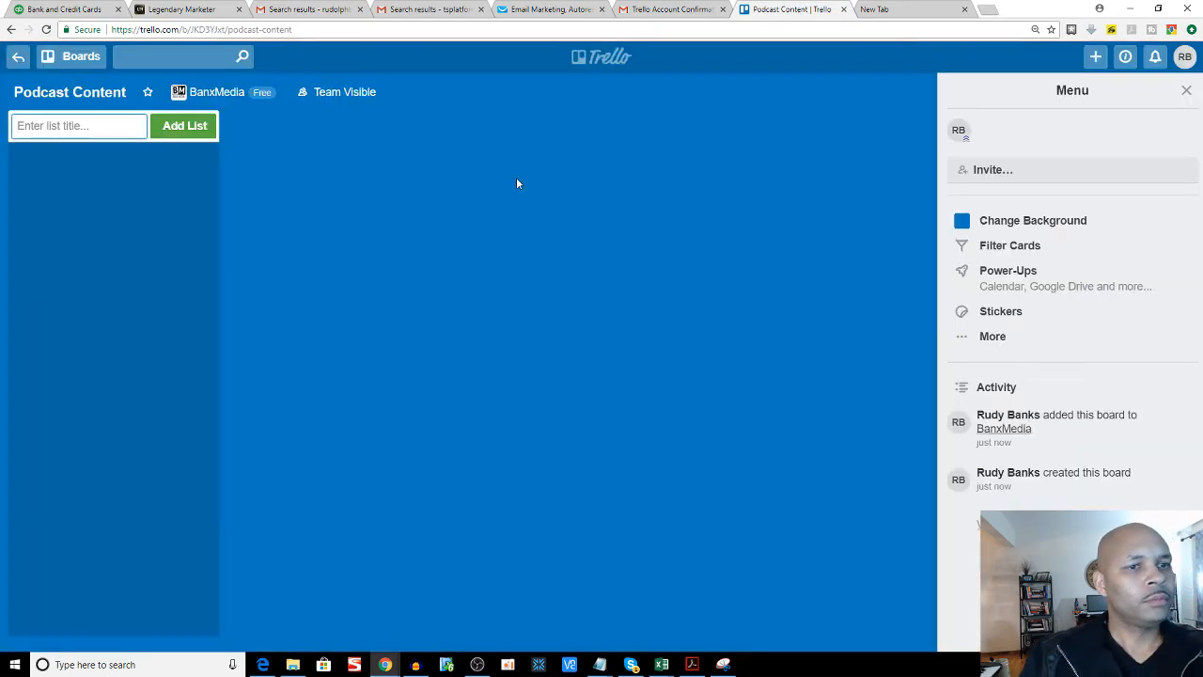
# Step: Open the BanxMedia team page and star both the Podcast Content and Youtube Content boards
pyautogui.click(81, 56)
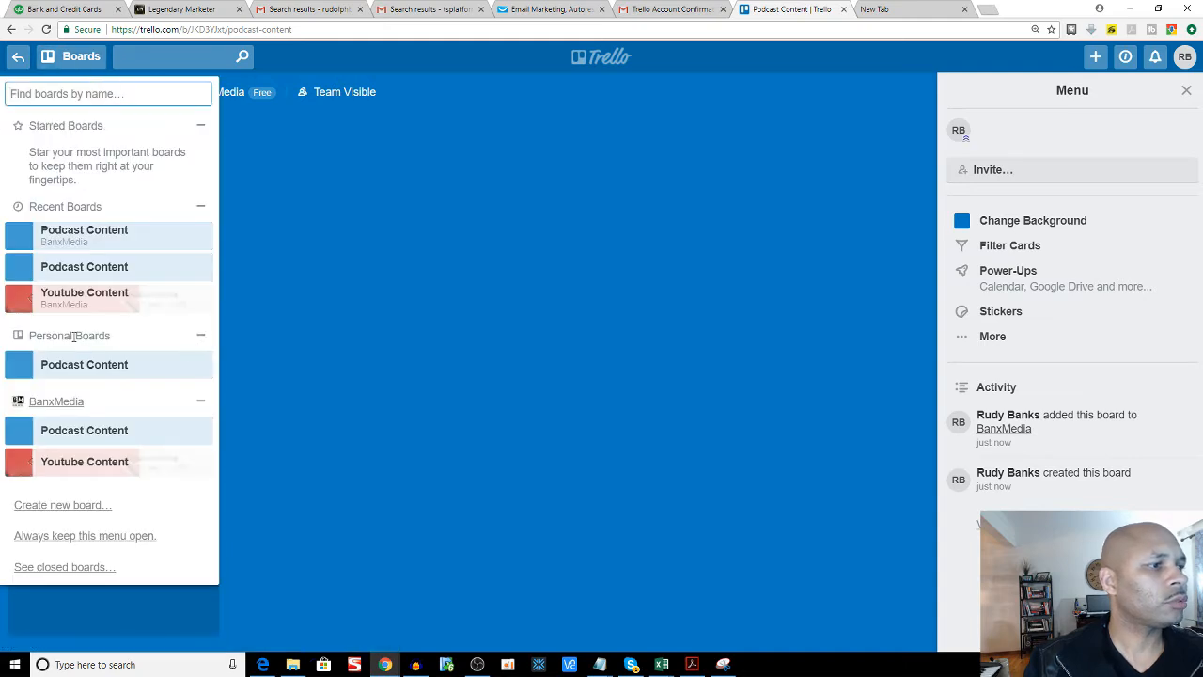
pyautogui.click(72, 405)
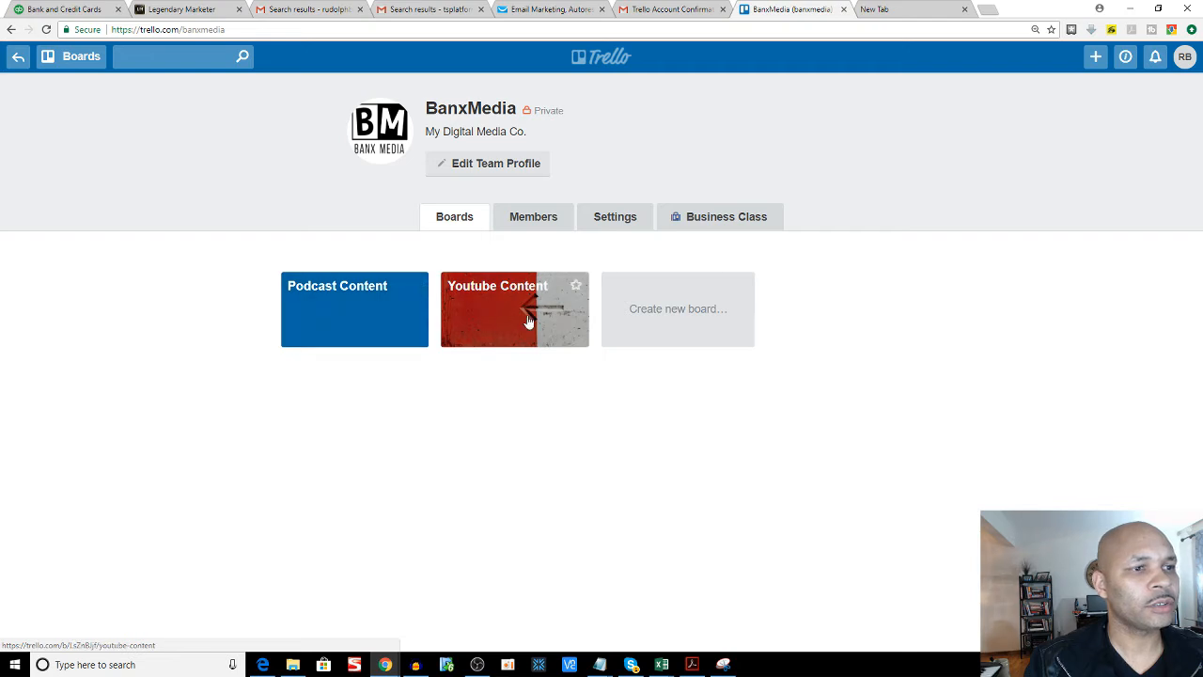
pyautogui.click(415, 285)
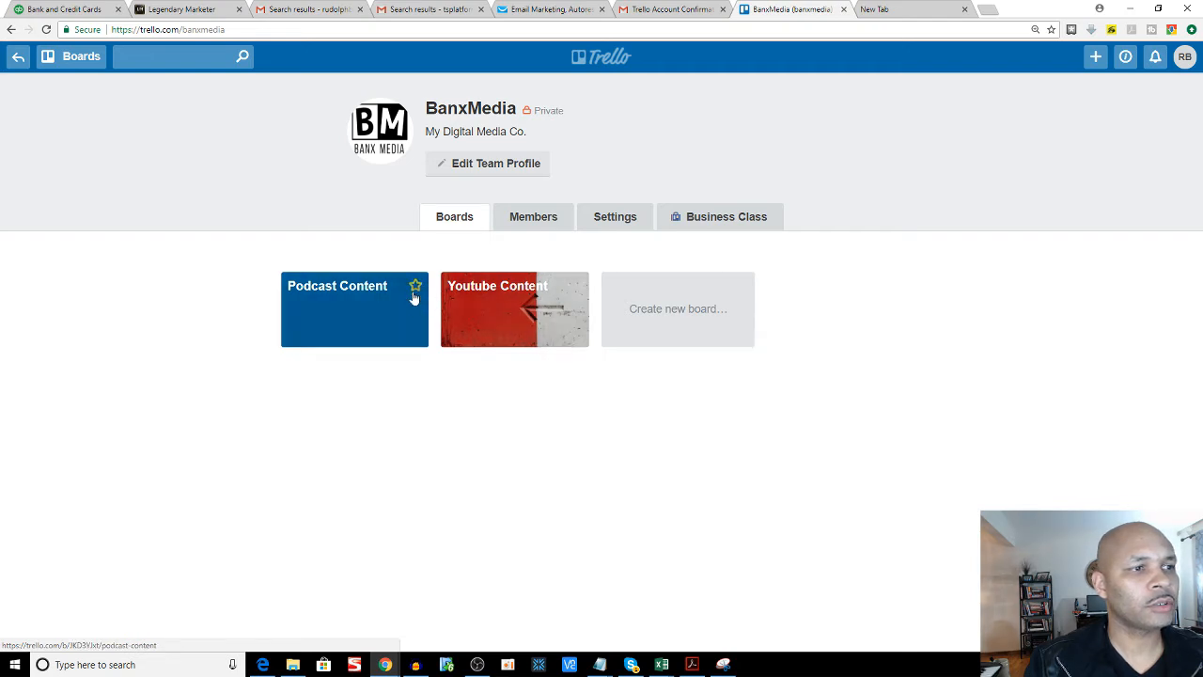
pyautogui.click(574, 286)
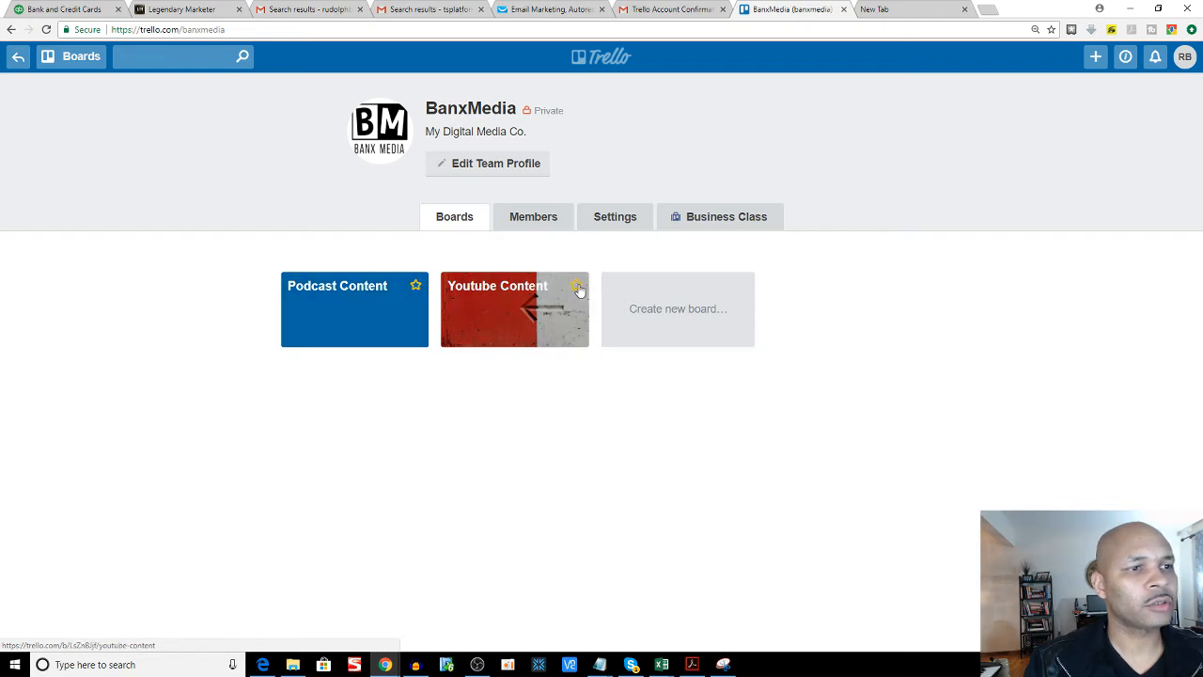
pyautogui.click(577, 287)
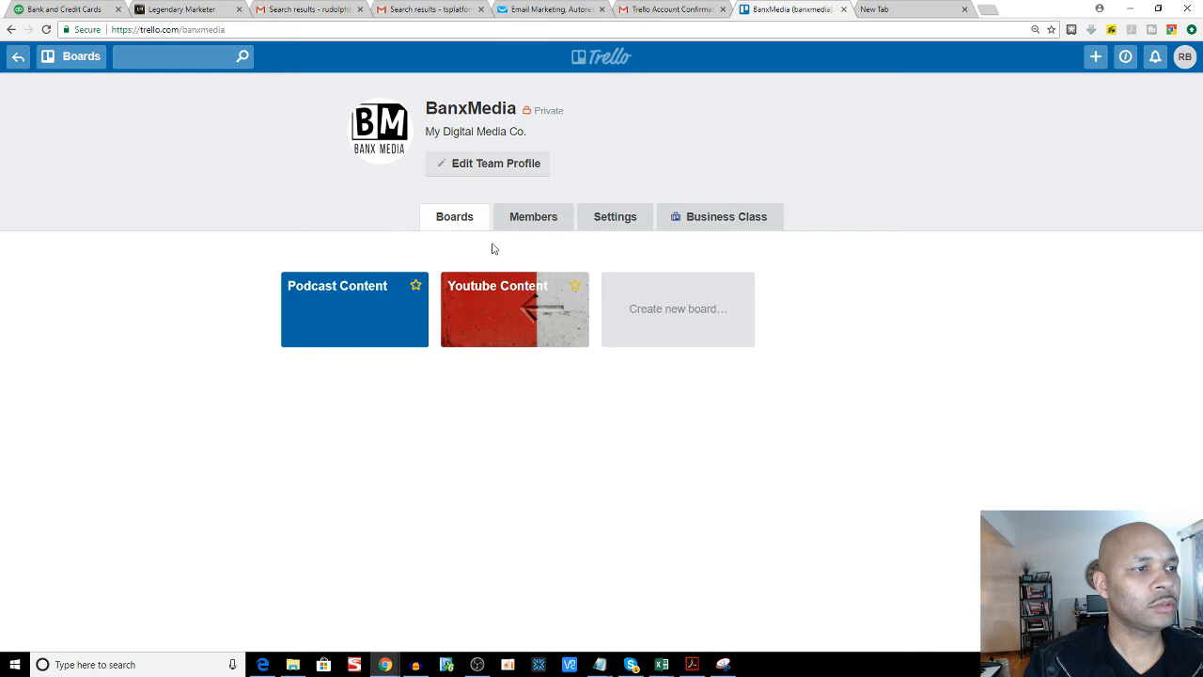
# Step: Open the Youtube Content board and rename its "To Do" list to "Brainstorming"
pyautogui.click(486, 324)
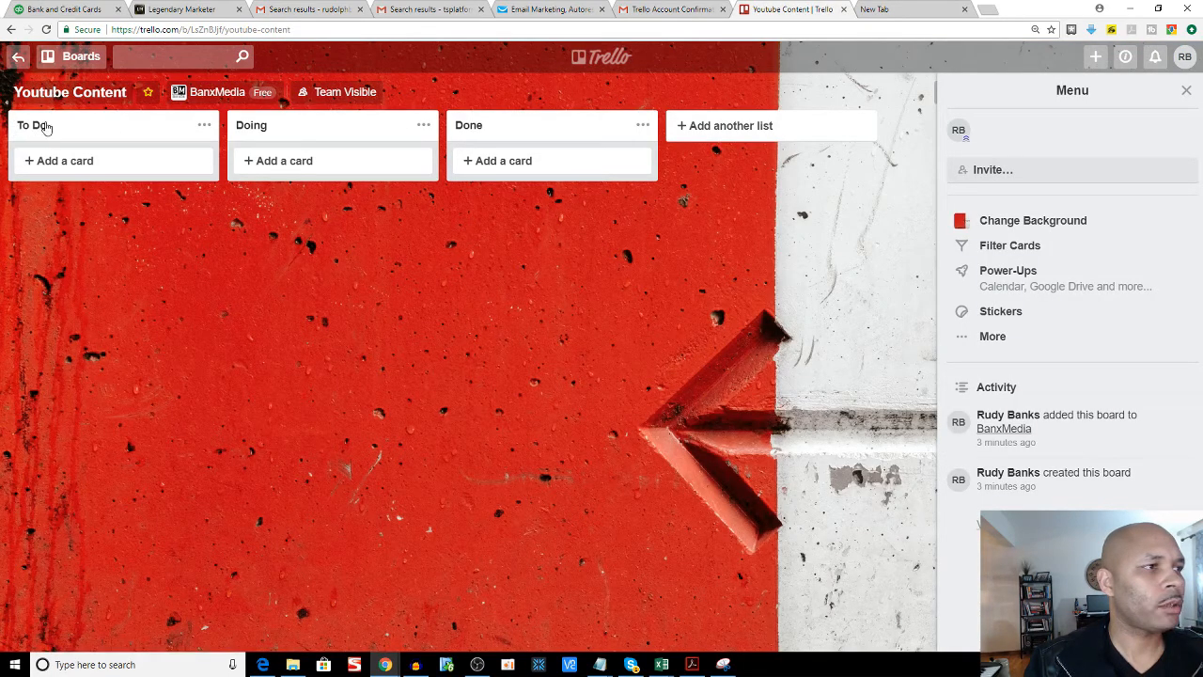
pyautogui.click(205, 127)
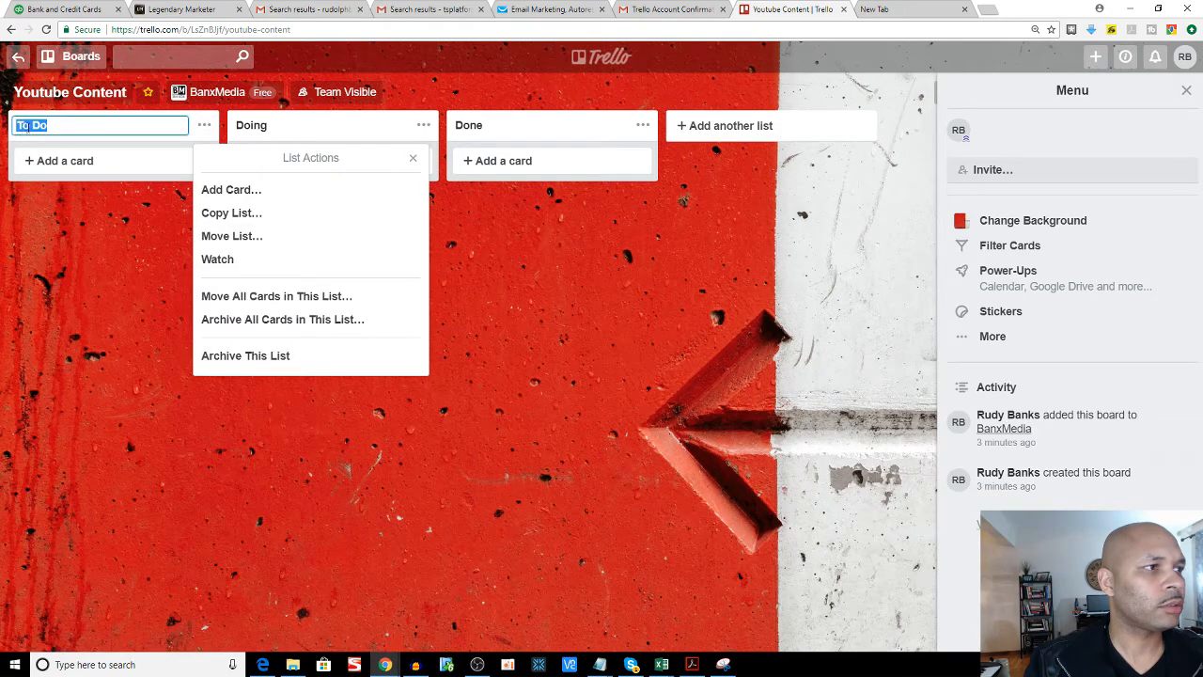
pyautogui.write('Bra')
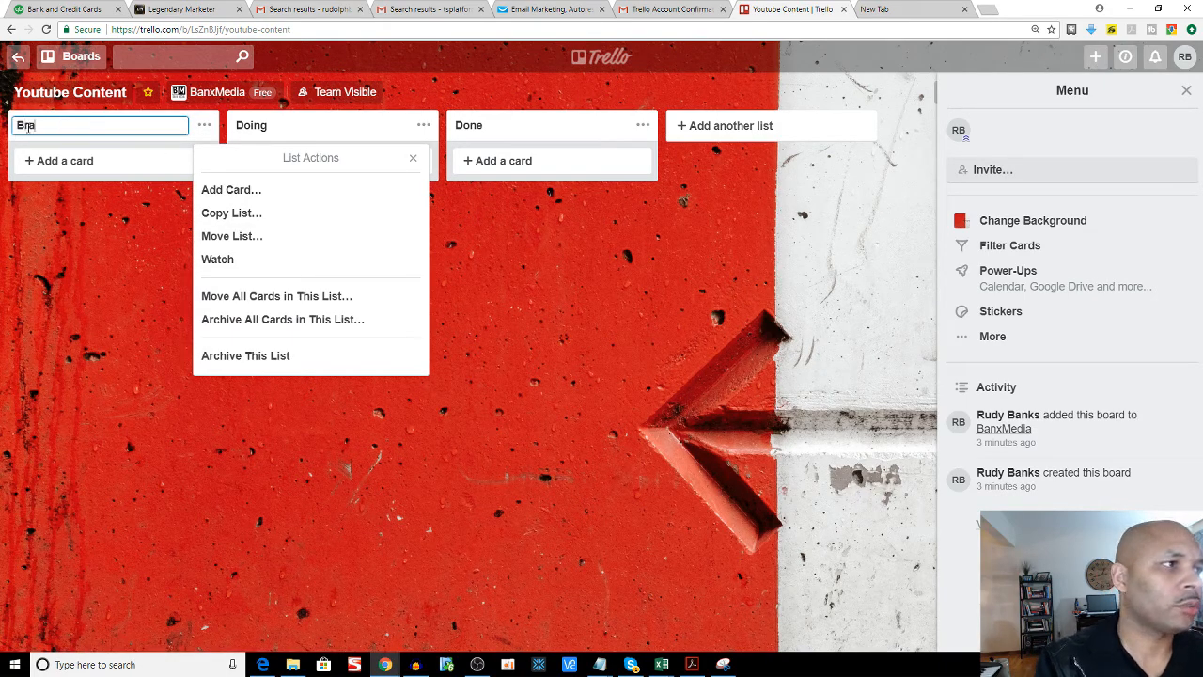
pyautogui.write('instorming')
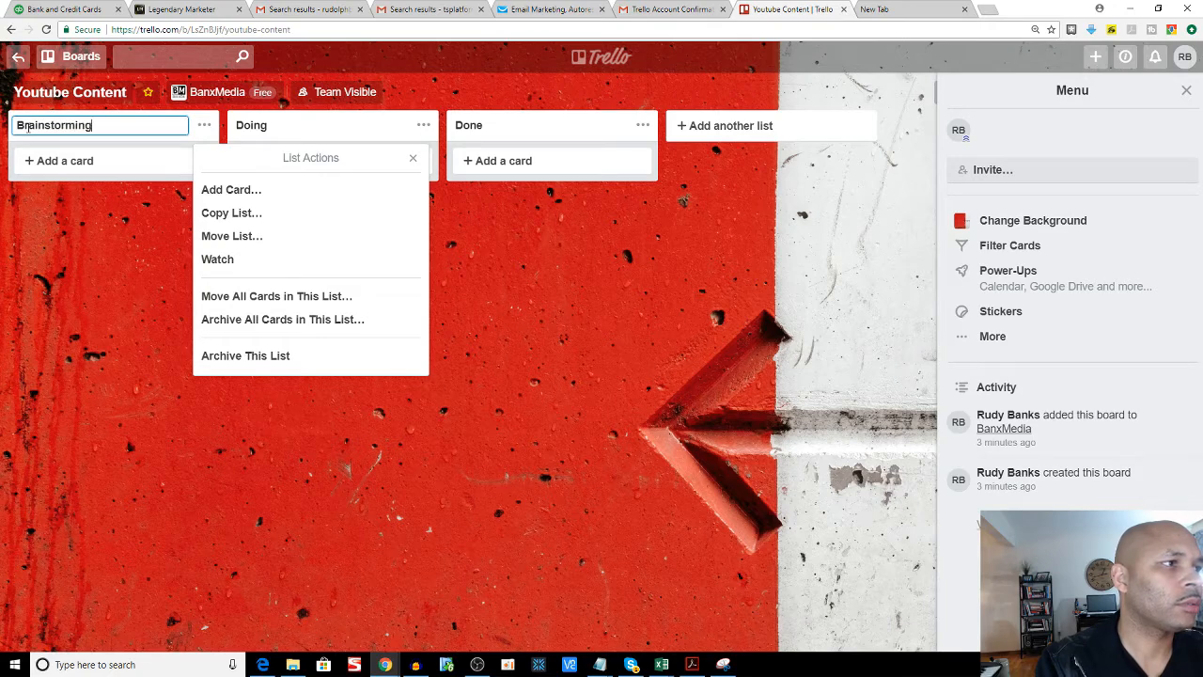
pyautogui.press('Return')
pyautogui.click(42, 188)
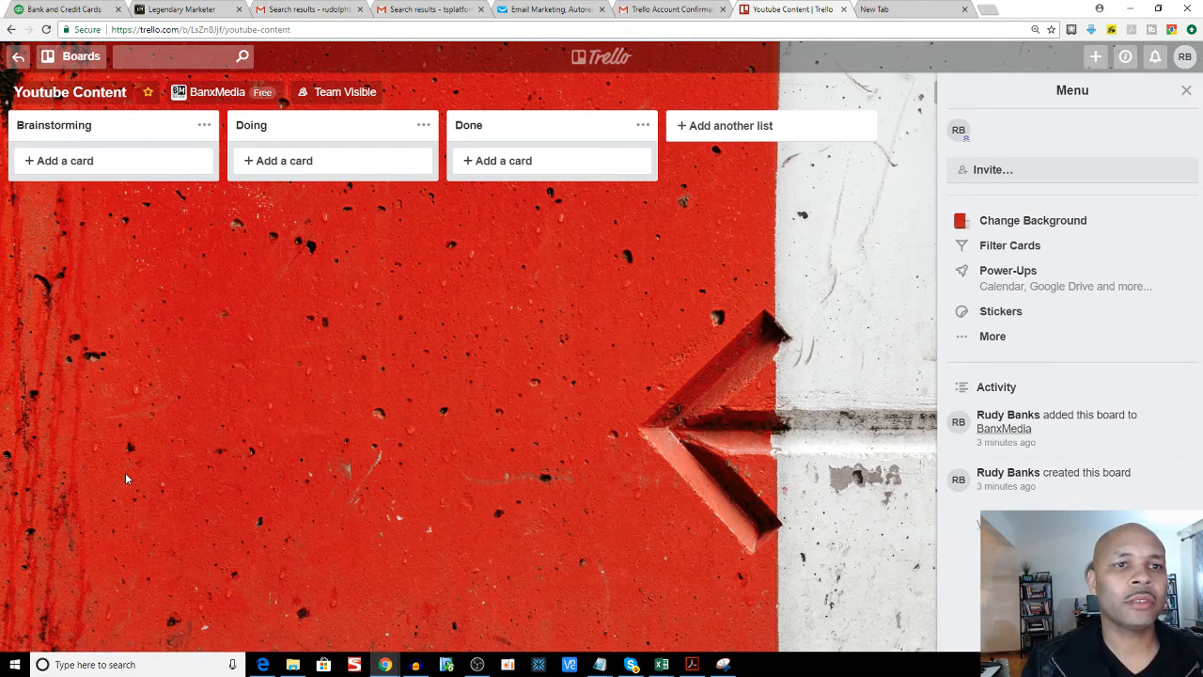
# Step: Add a card titled "10 Steps to Quitting Your Job in 2018" to the Brainstorming list
pyautogui.click(91, 163)
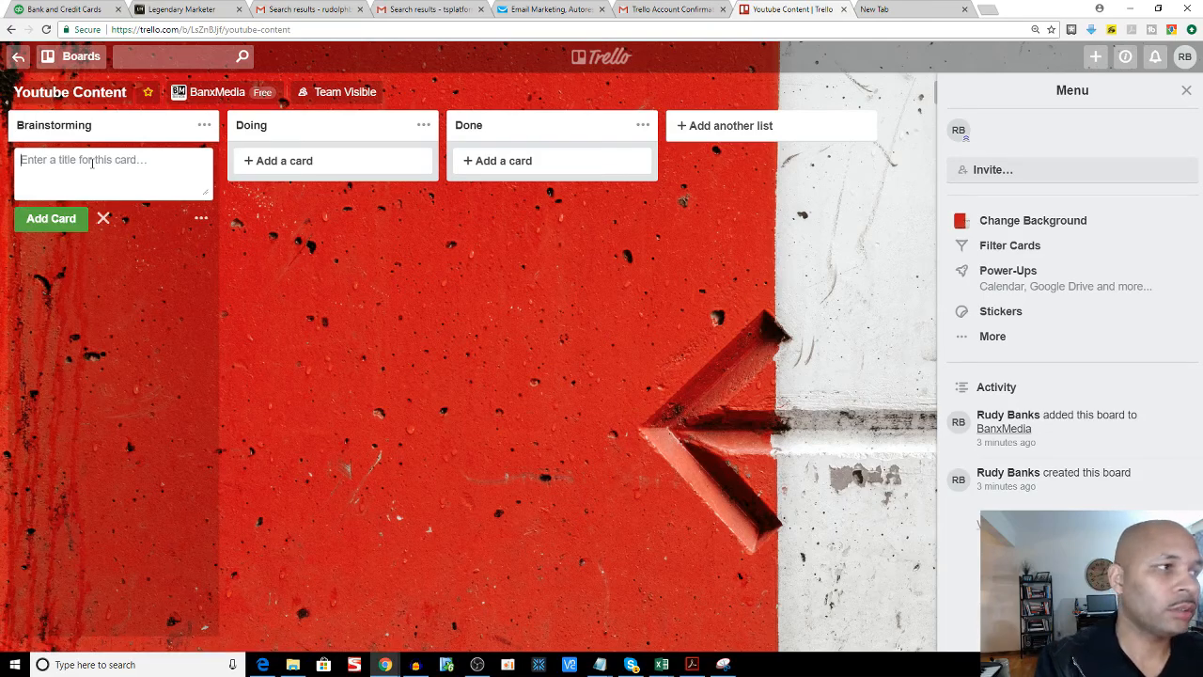
pyautogui.write('10 T')
pyautogui.press('BackSpace')
pyautogui.write('Steps to ')
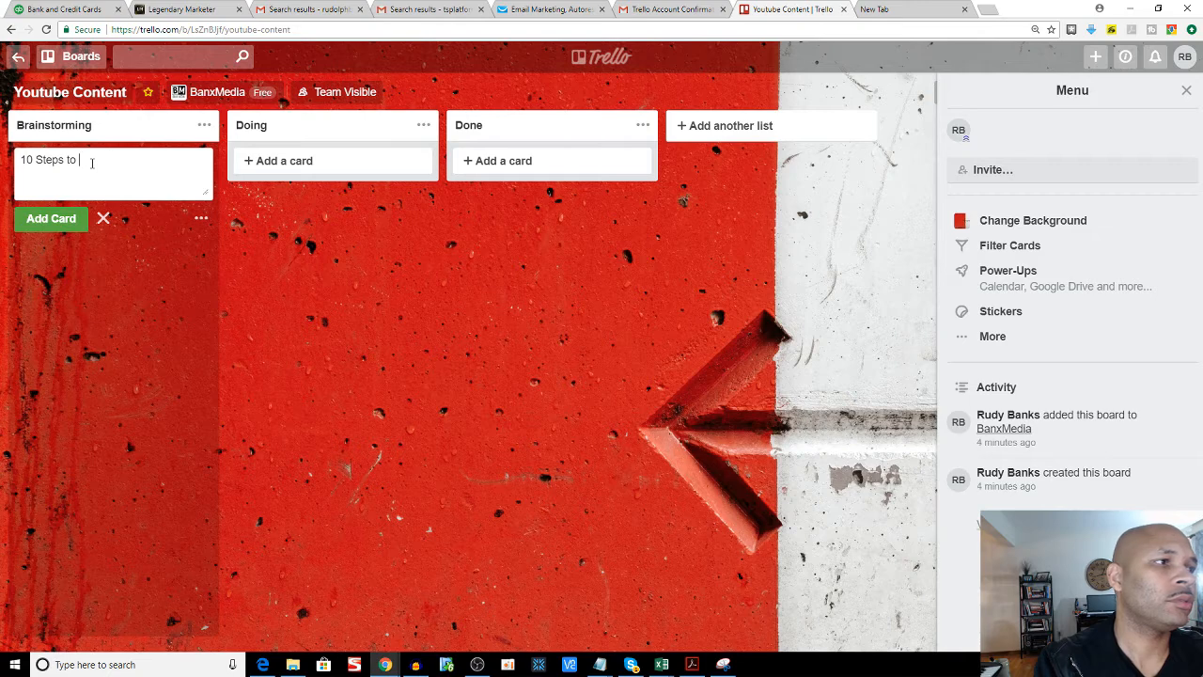
pyautogui.write('Quitting Your')
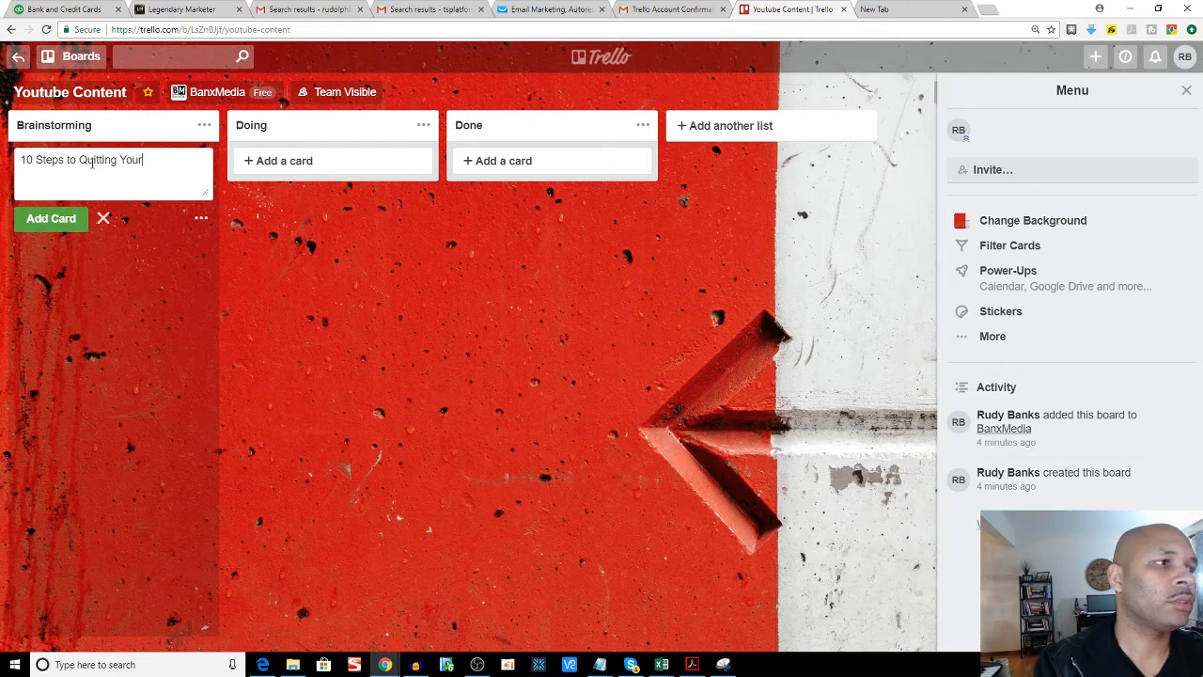
pyautogui.write(' Job in 201')
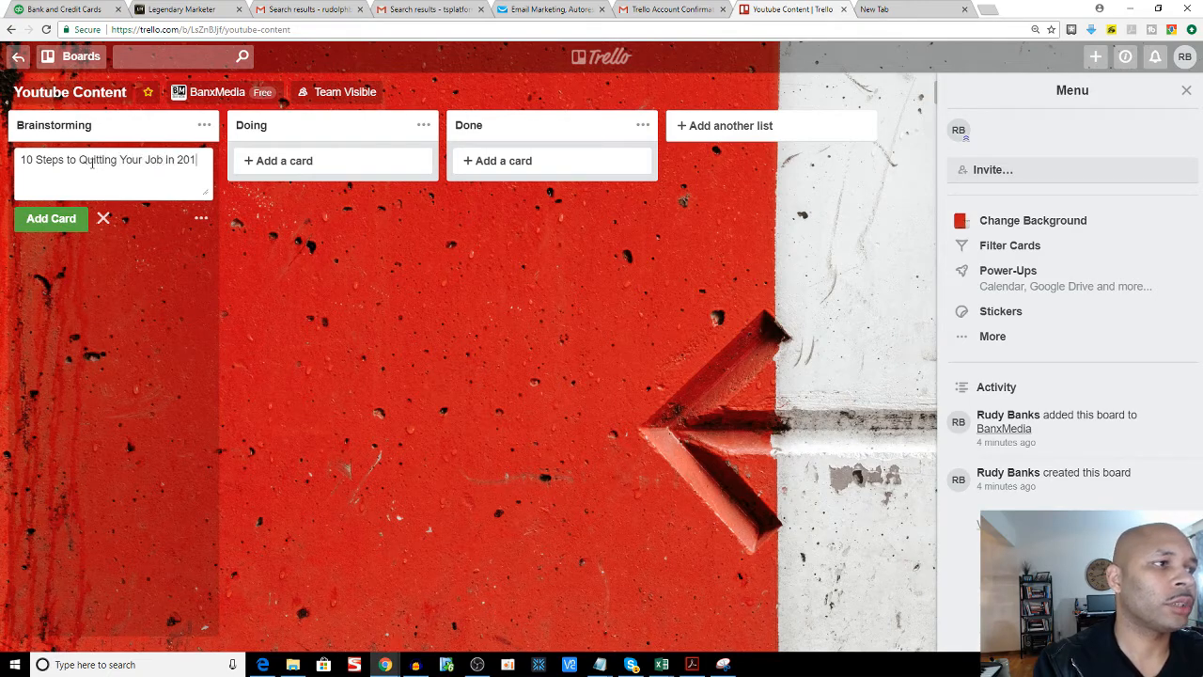
pyautogui.write('8')
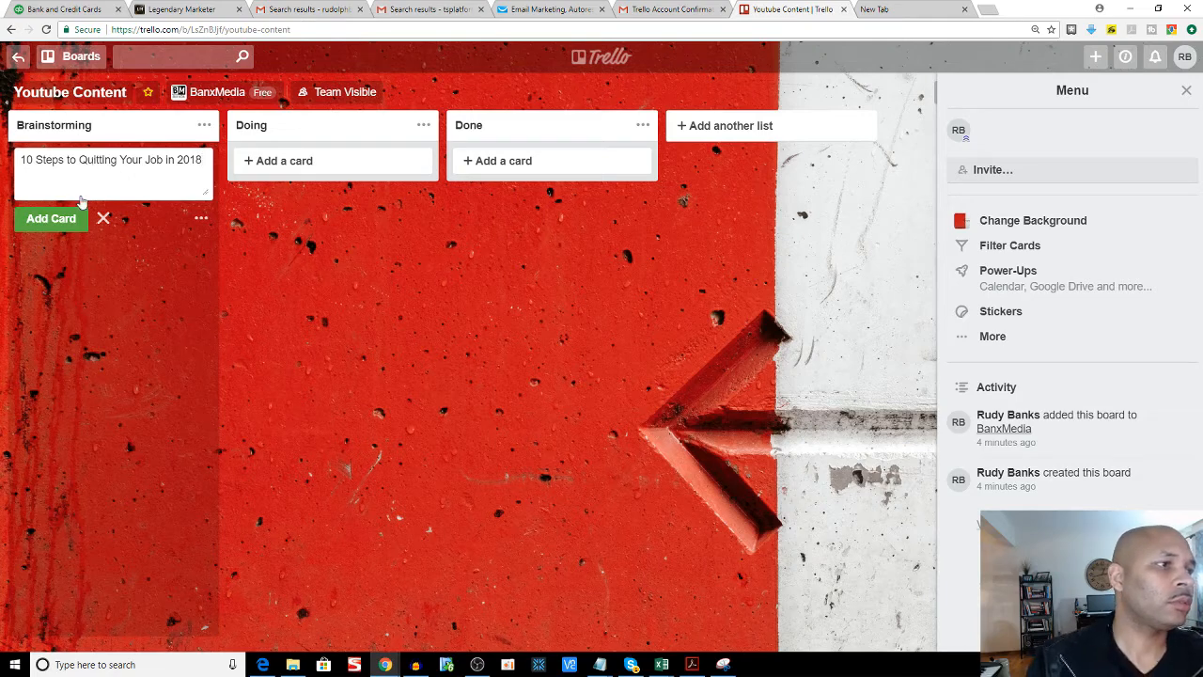
pyautogui.press('Return')
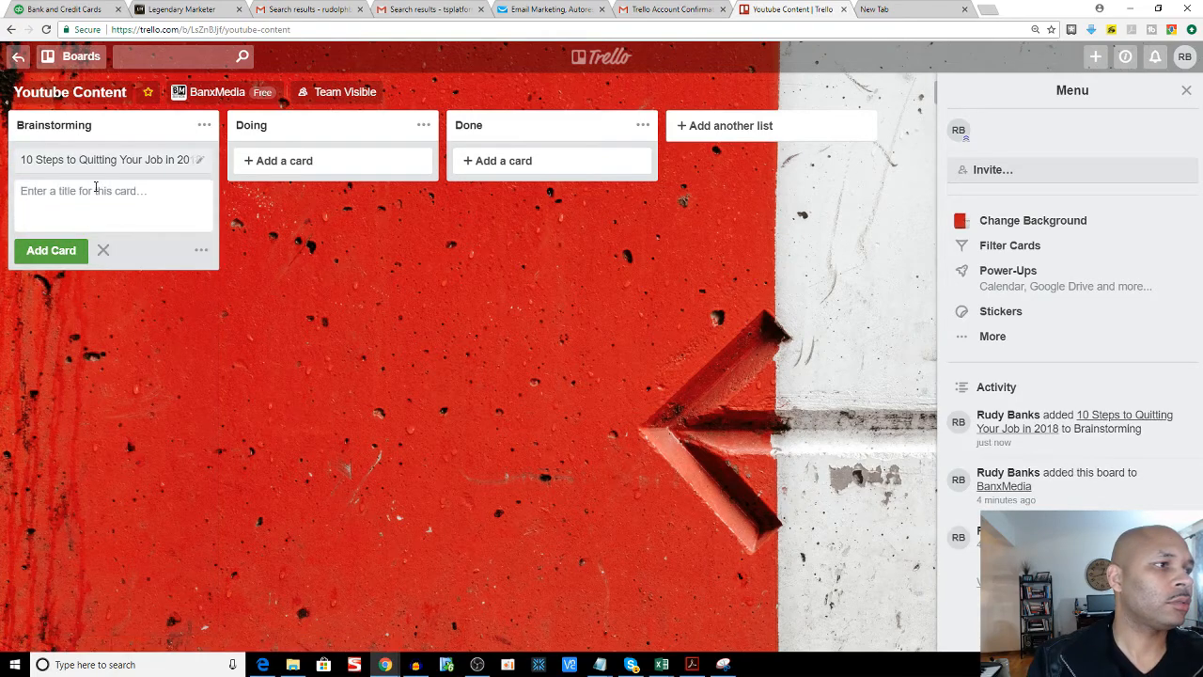
# Step: Add a second Brainstorming card titled "5 Steps to determine if you are ready to be an entrepreneur" and finish adding cards
pyautogui.write('5 ')
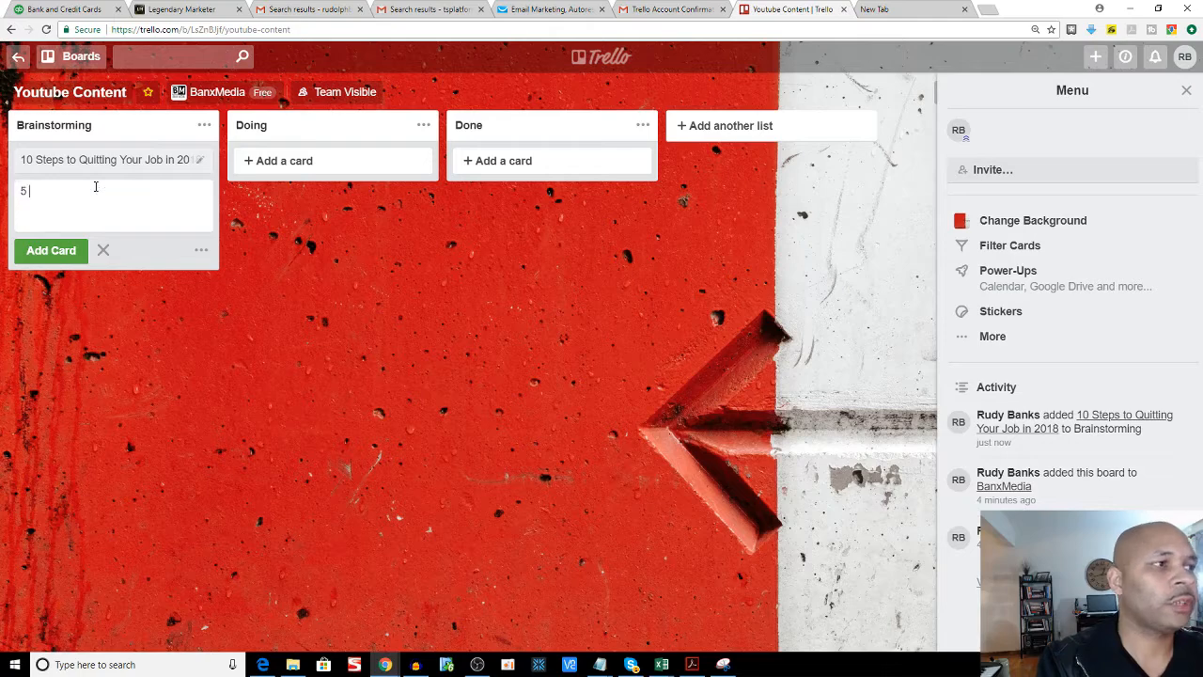
pyautogui.write('Steps to ')
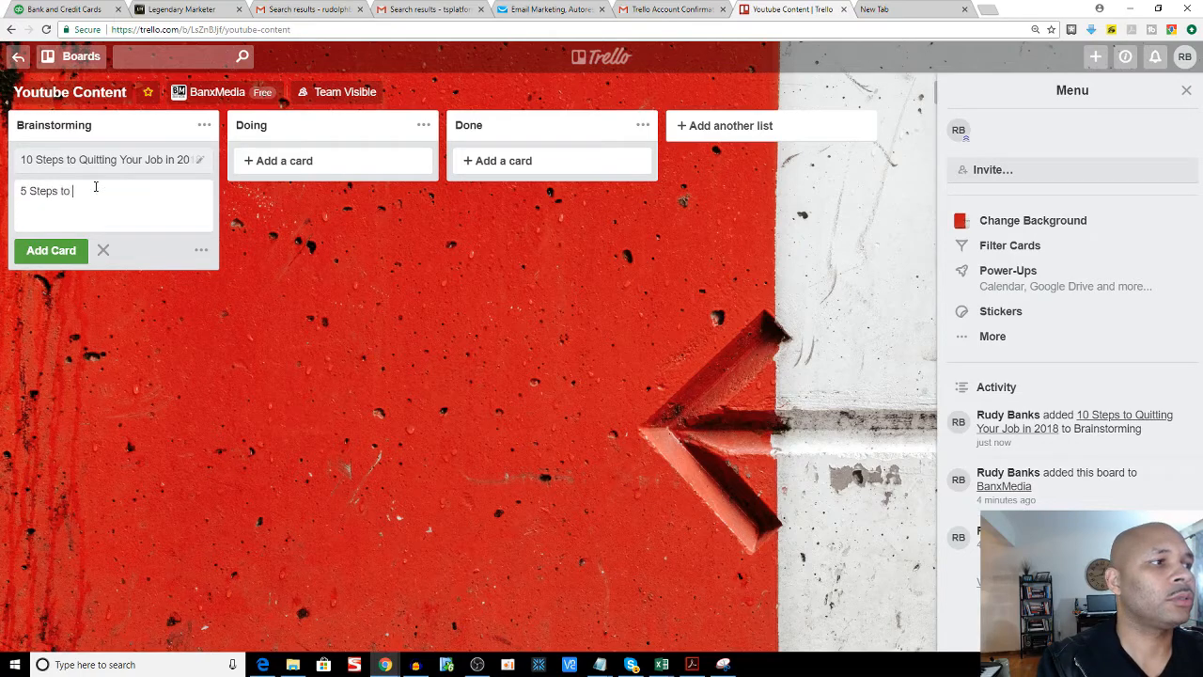
pyautogui.write('determin')
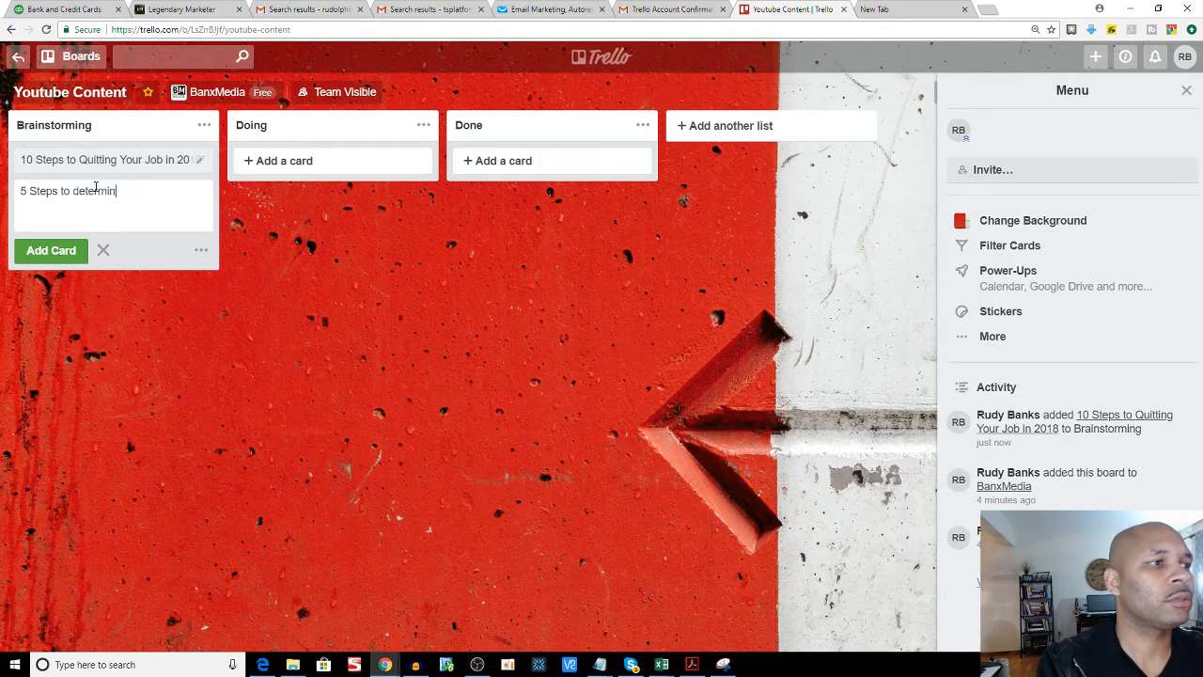
pyautogui.write('e if you are')
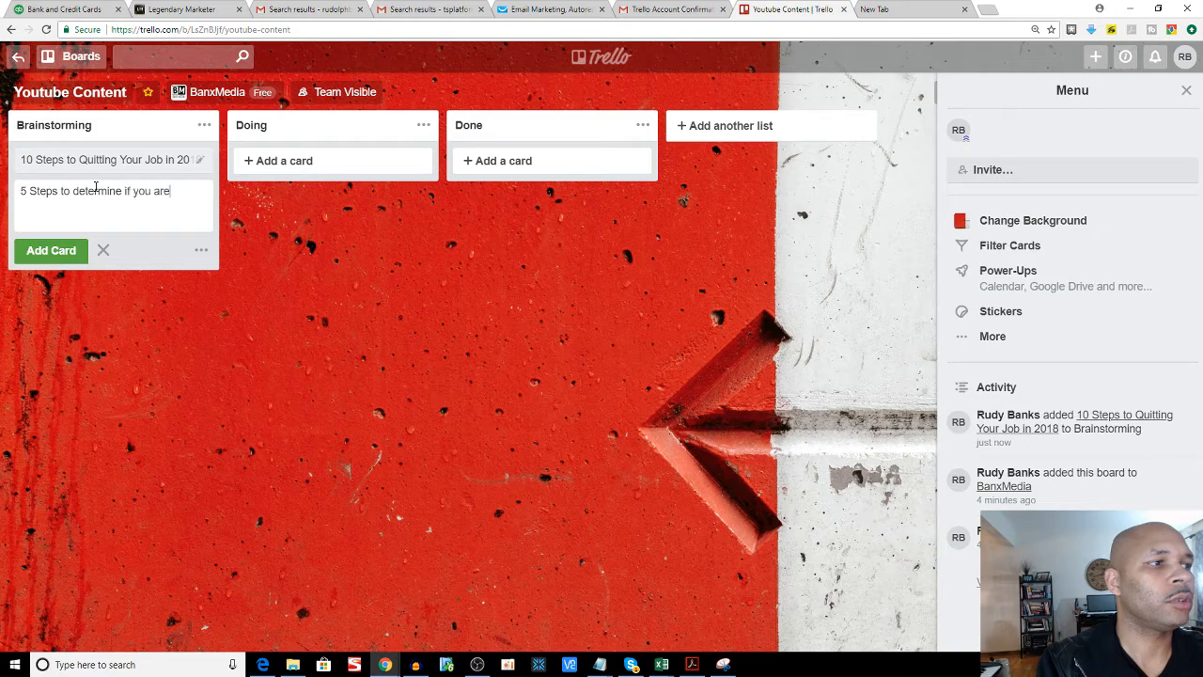
pyautogui.write(' ready to')
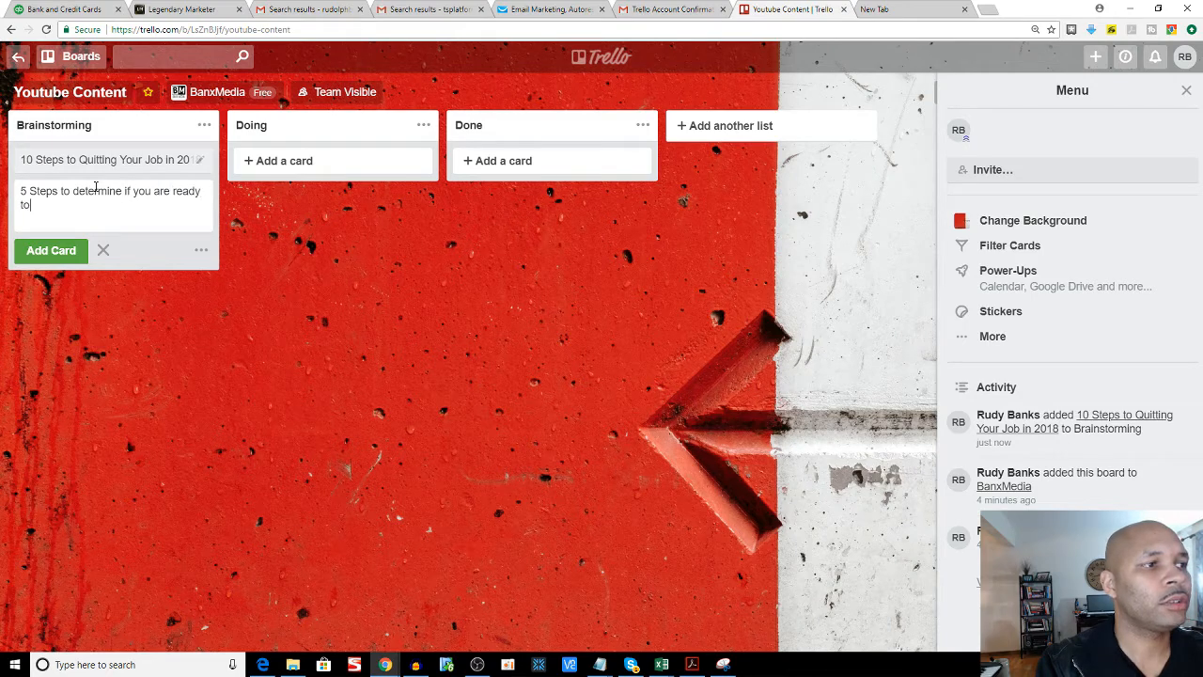
pyautogui.write(' be an en')
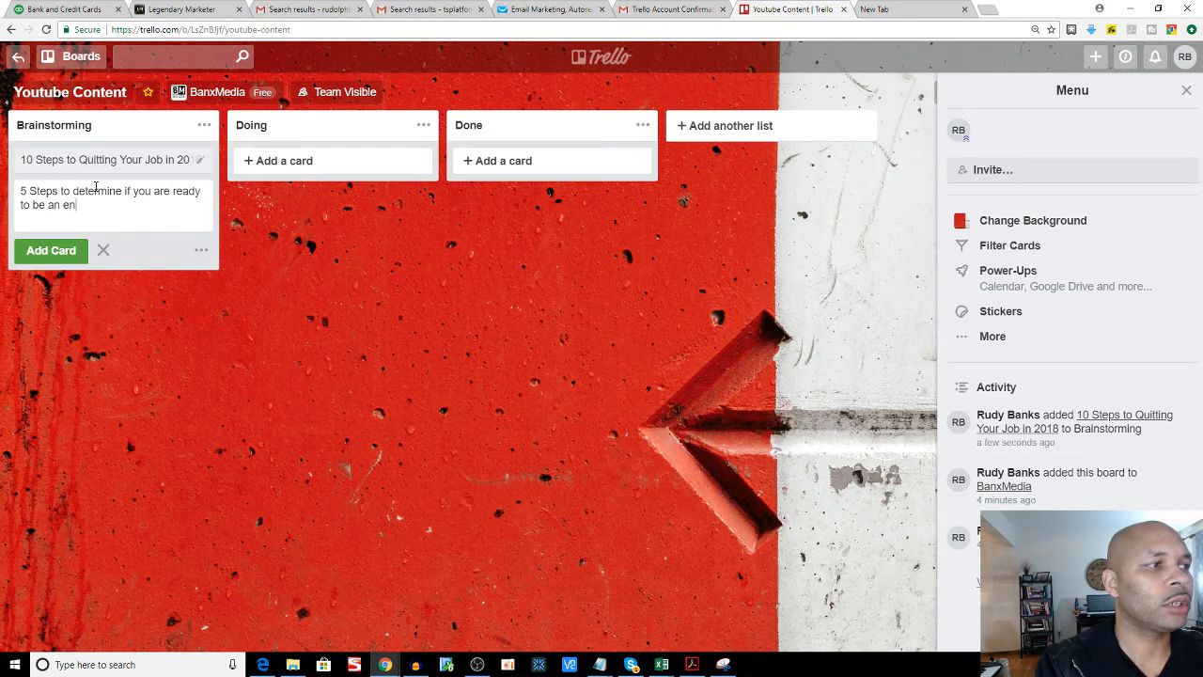
pyautogui.write('trepreneur')
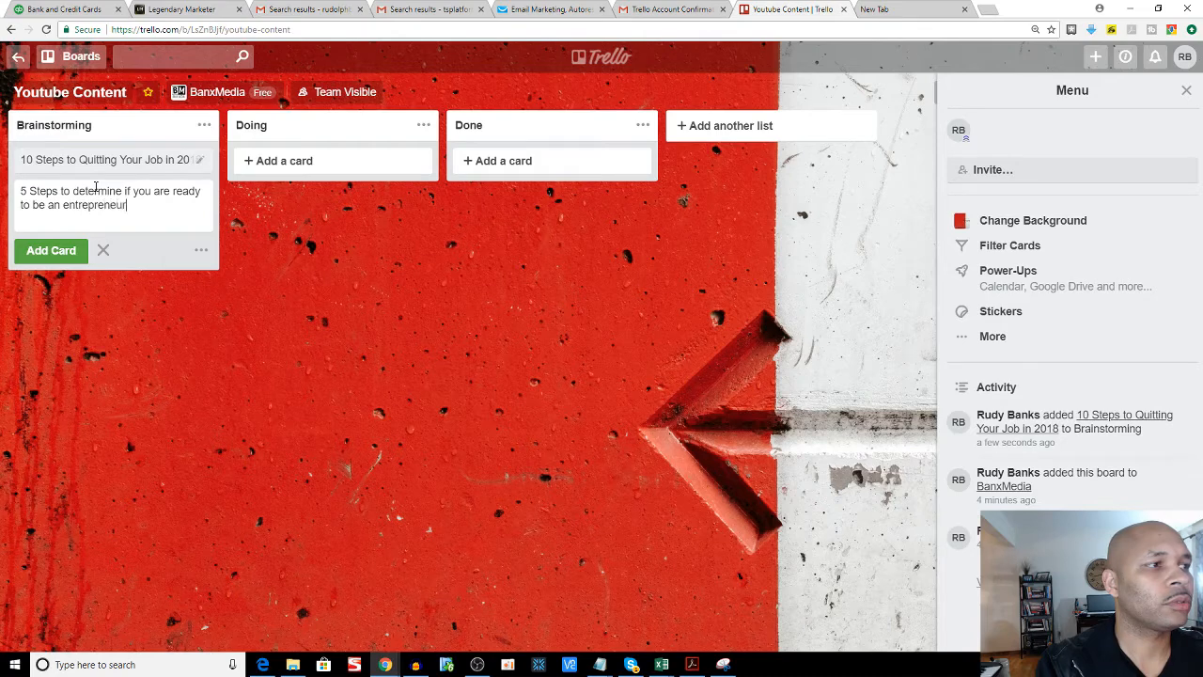
pyautogui.click(76, 258)
pyautogui.click(363, 305)
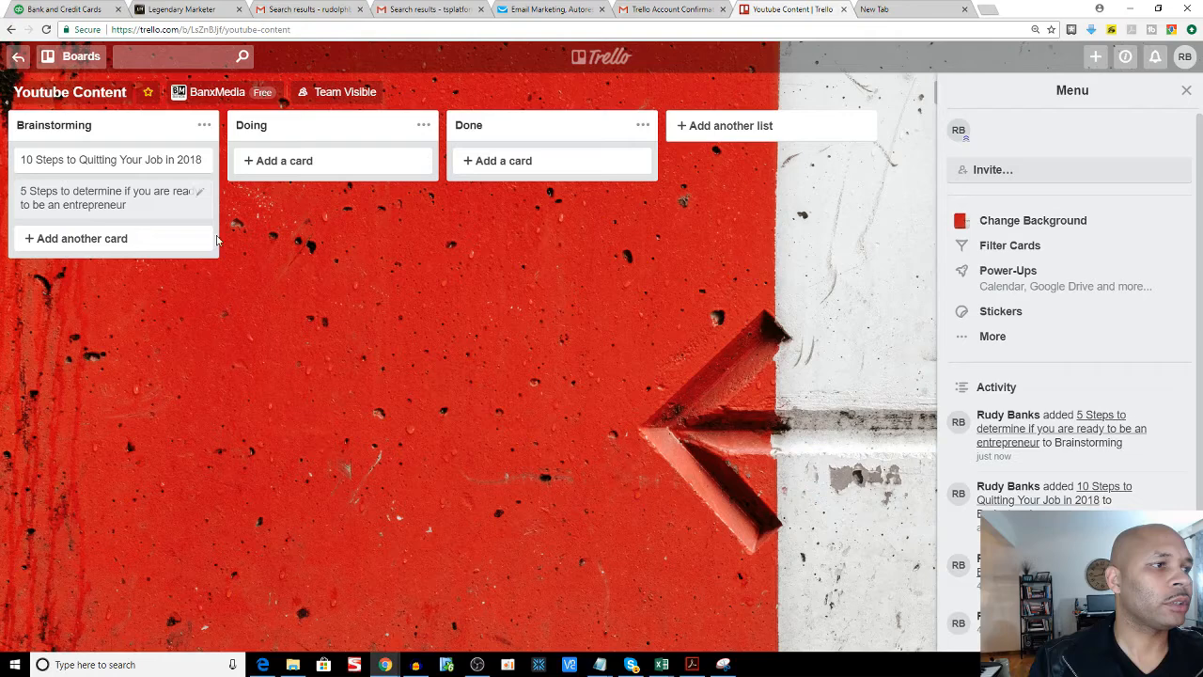
# Step: Save a description with the lines "step 1.", "step 2 ." and "step 3." on the "10 Steps to Quitting Your Job in 2018" card and close it
pyautogui.click(119, 160)
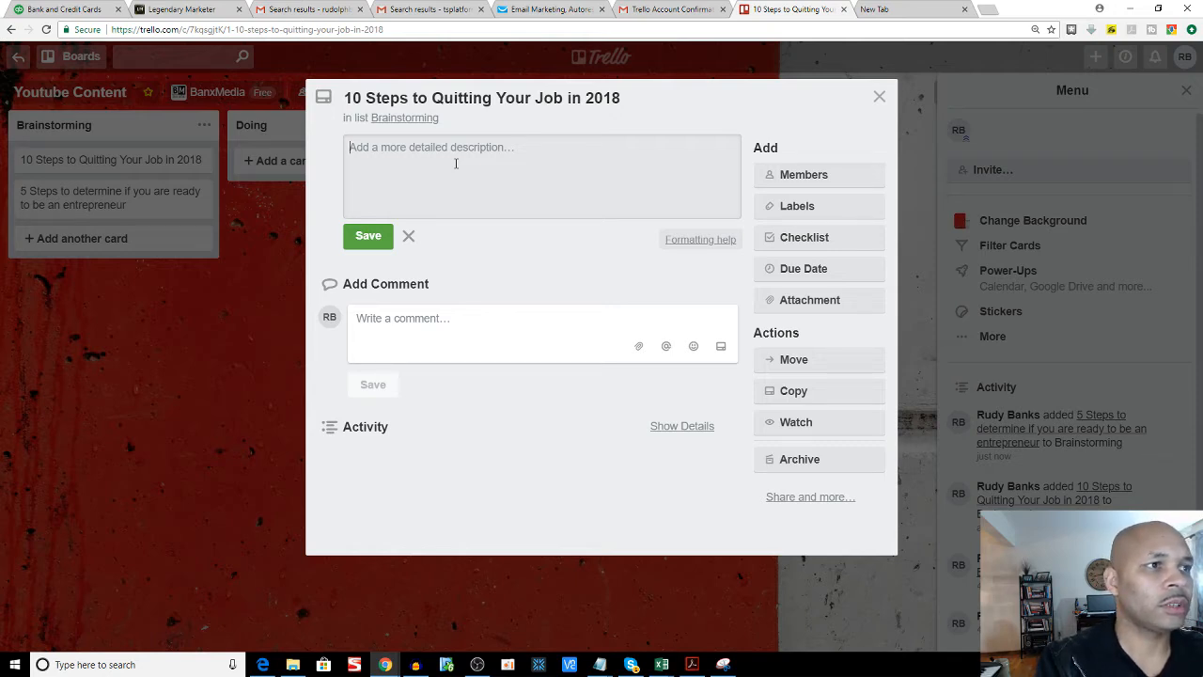
pyautogui.write('step 1.')
pyautogui.press('Return')
pyautogui.write('step')
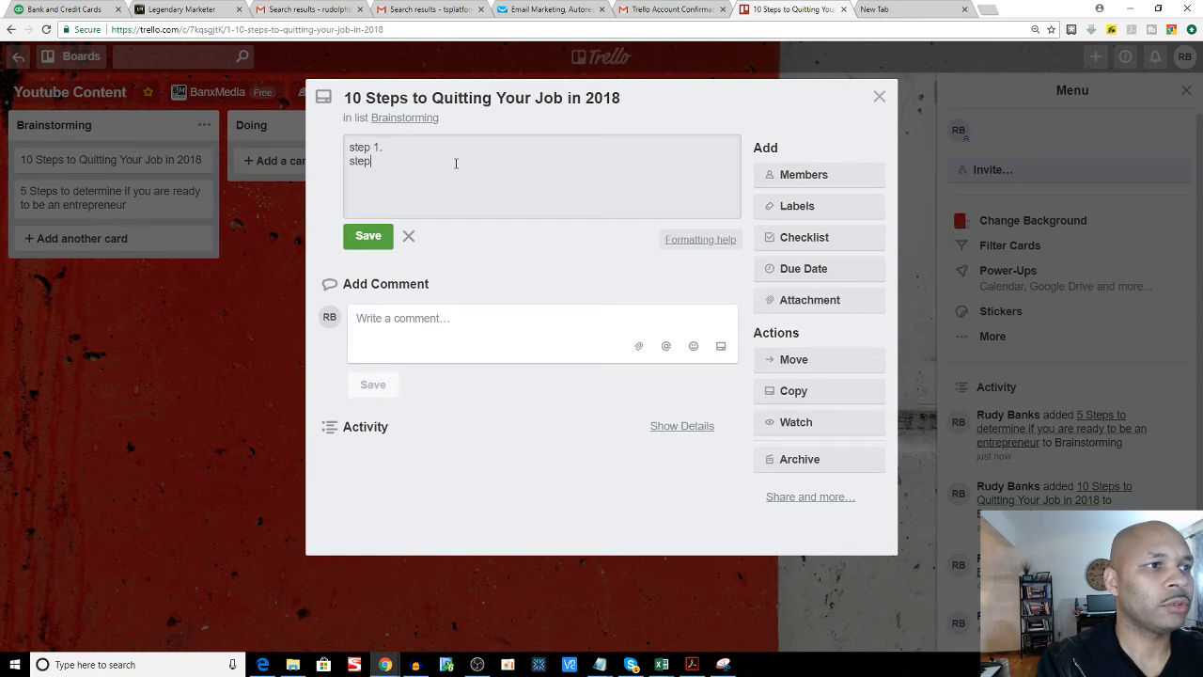
pyautogui.write(' 2')
pyautogui.press('Return')
pyautogui.write('step')
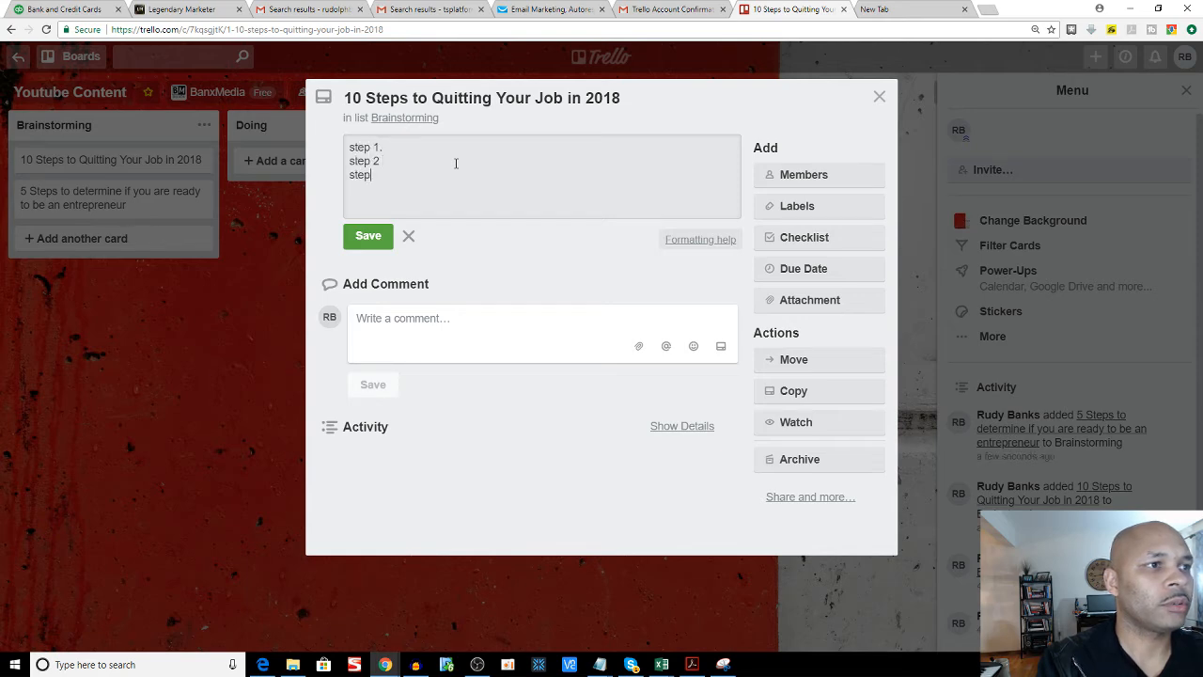
pyautogui.write(' 3.')
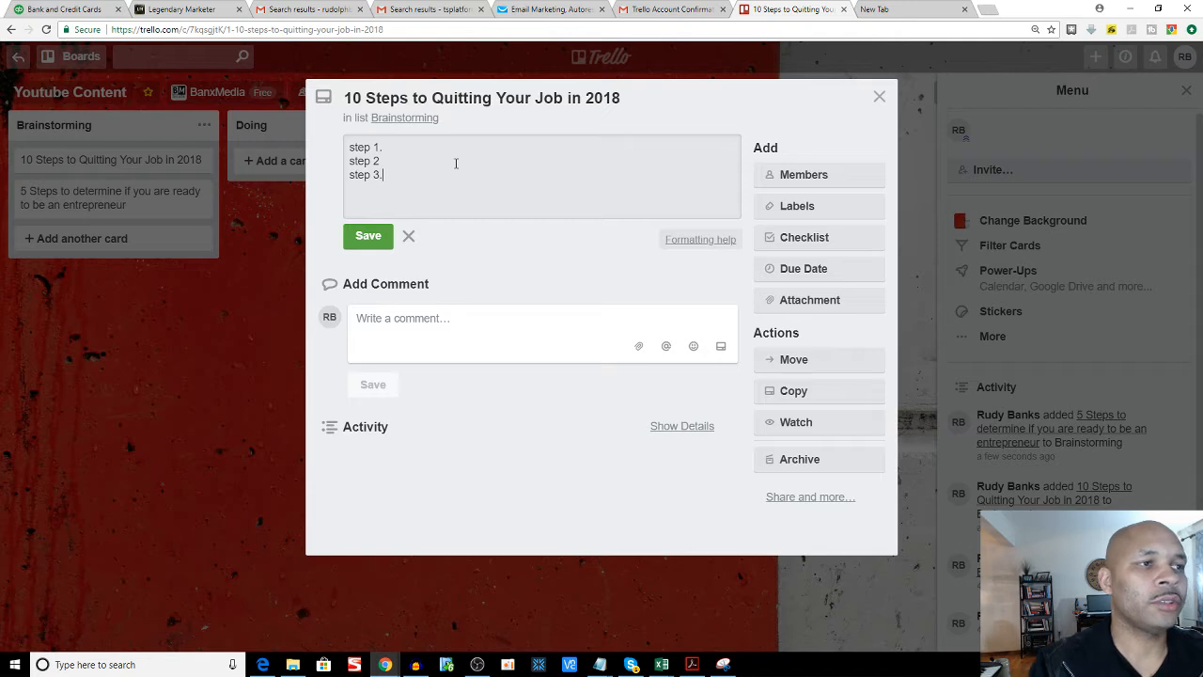
pyautogui.click(456, 164)
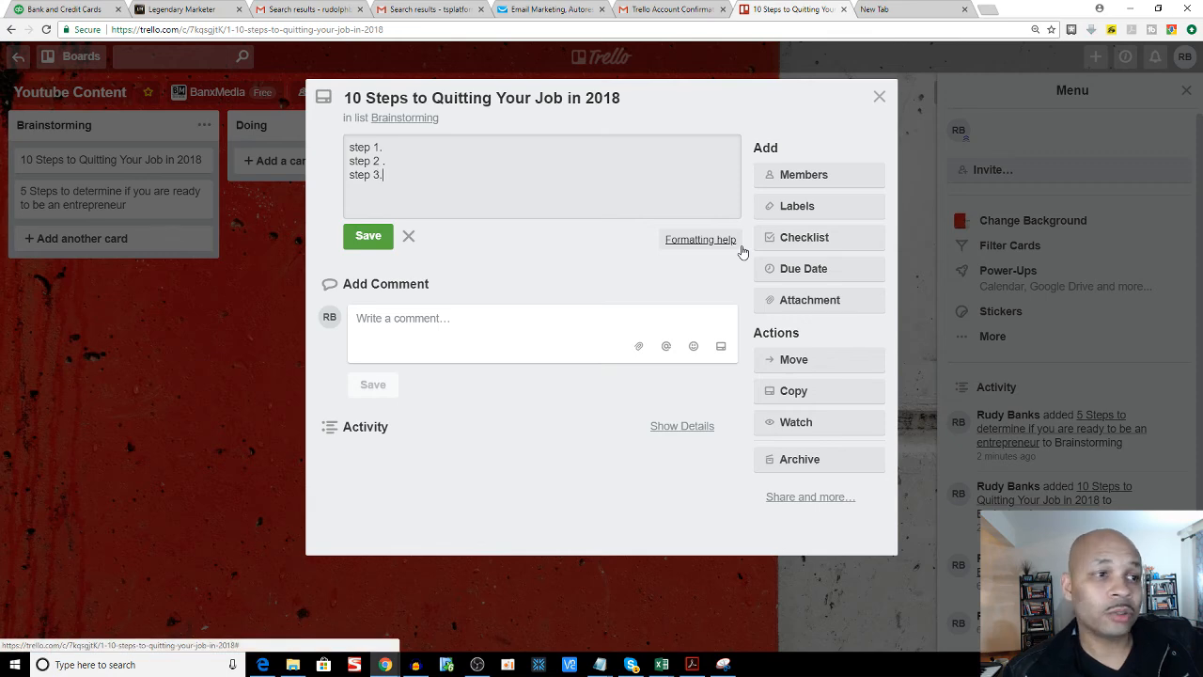
pyautogui.click(368, 235)
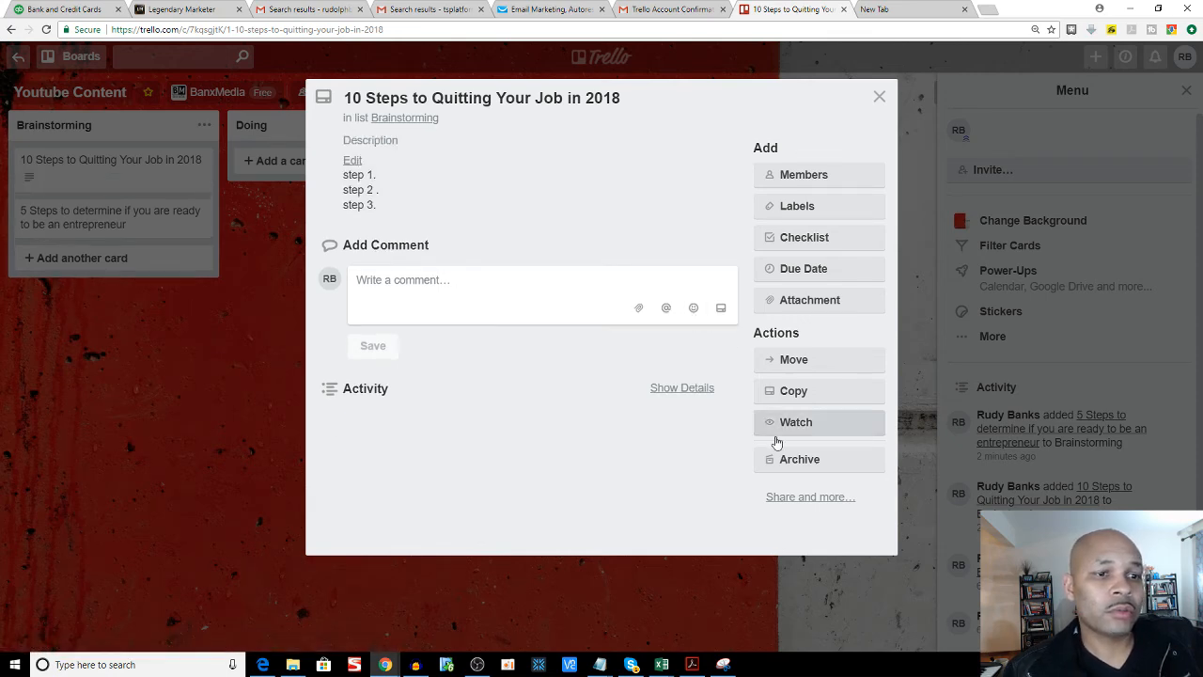
pyautogui.click(879, 97)
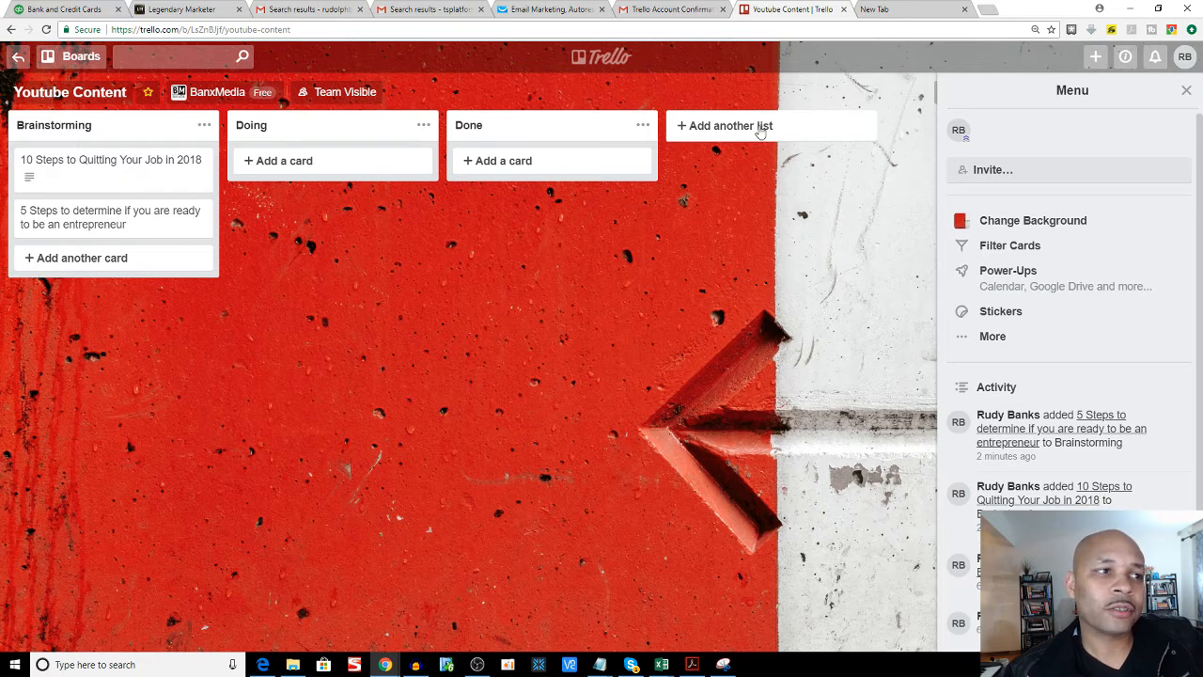
# Step: Rename the "Doing" list on the Youtube Content board to "Shoot Video"
pyautogui.click(261, 128)
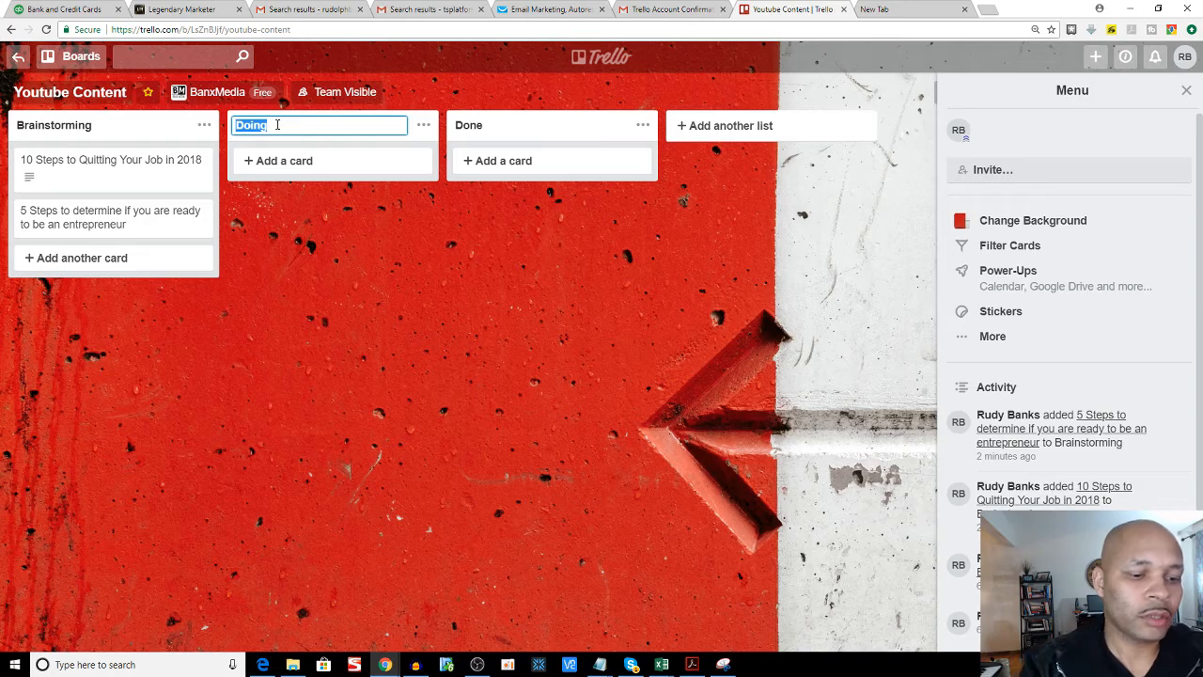
pyautogui.write('Shoot')
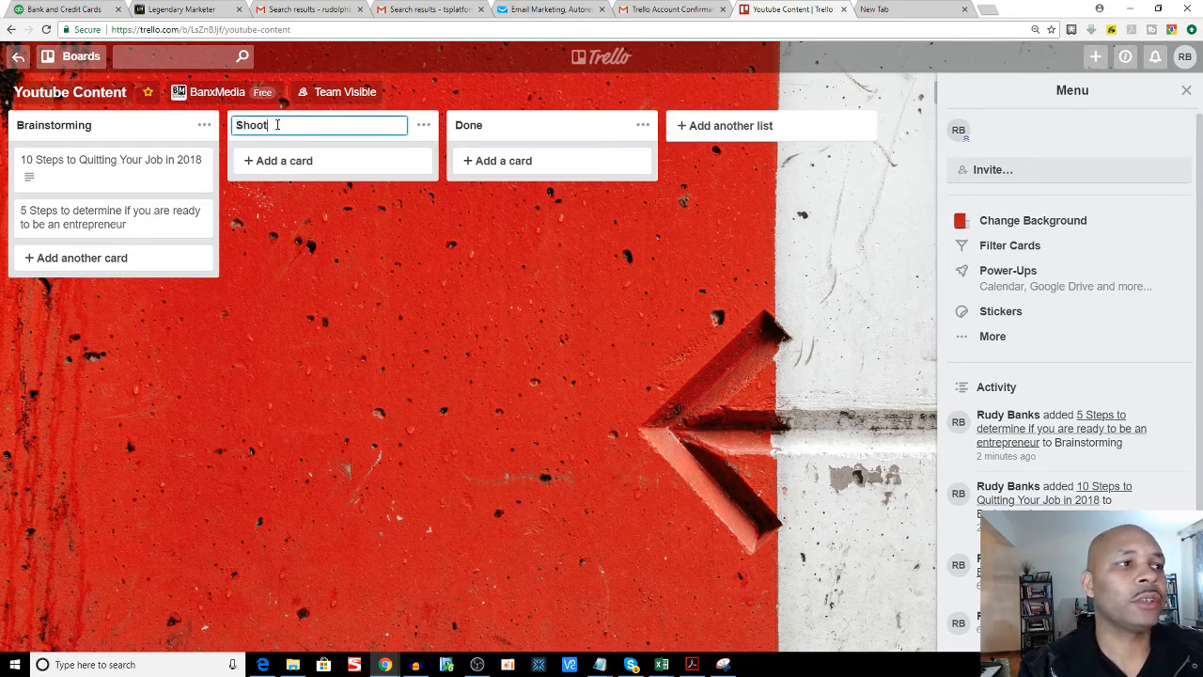
pyautogui.write(' Video')
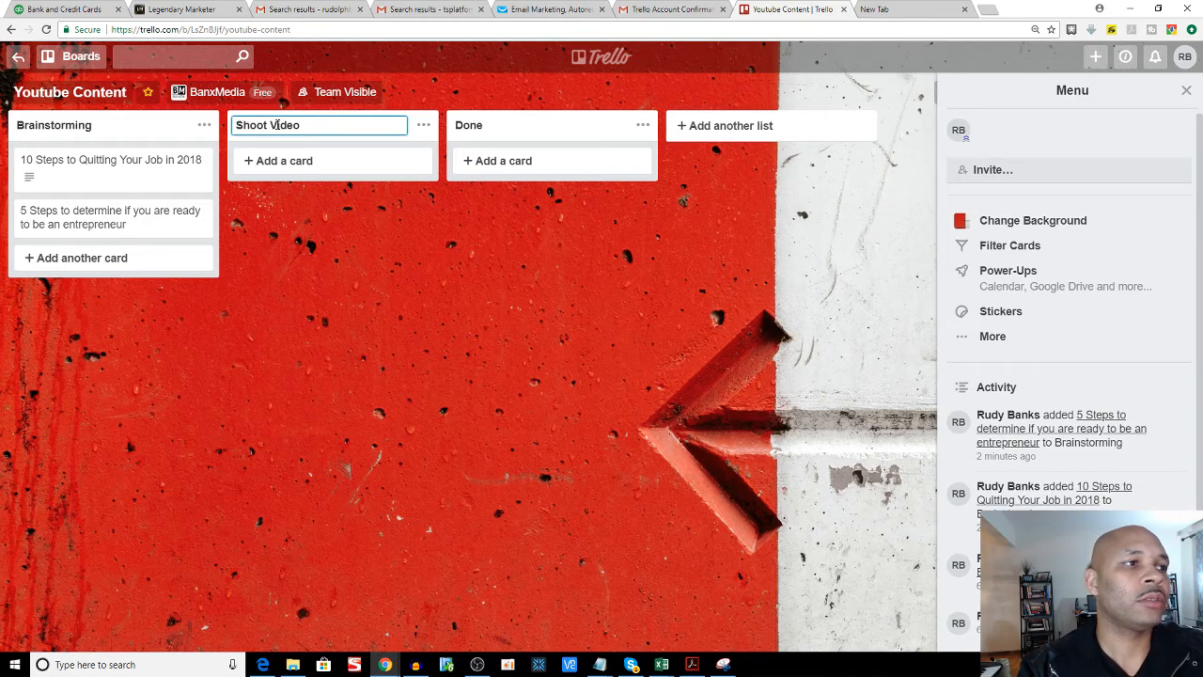
pyautogui.click(342, 216)
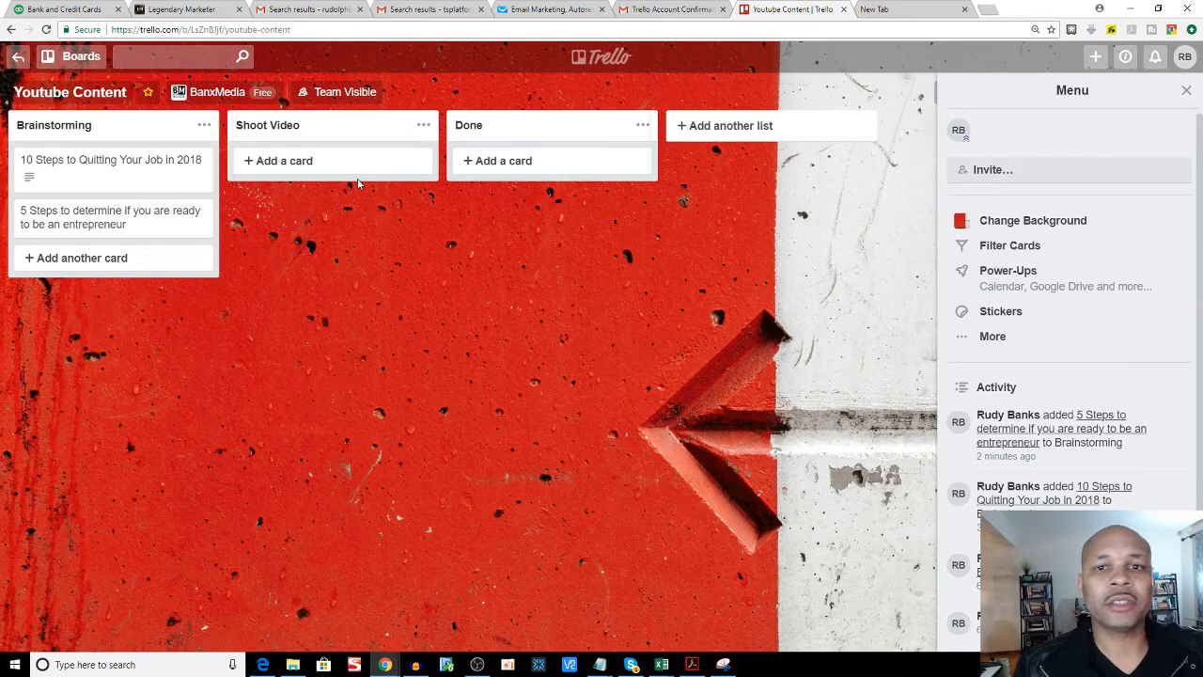
# Step: Rename the "Done" list on the Youtube Content board to "Edit Video/Create Thumbnail"
pyautogui.click(500, 123)
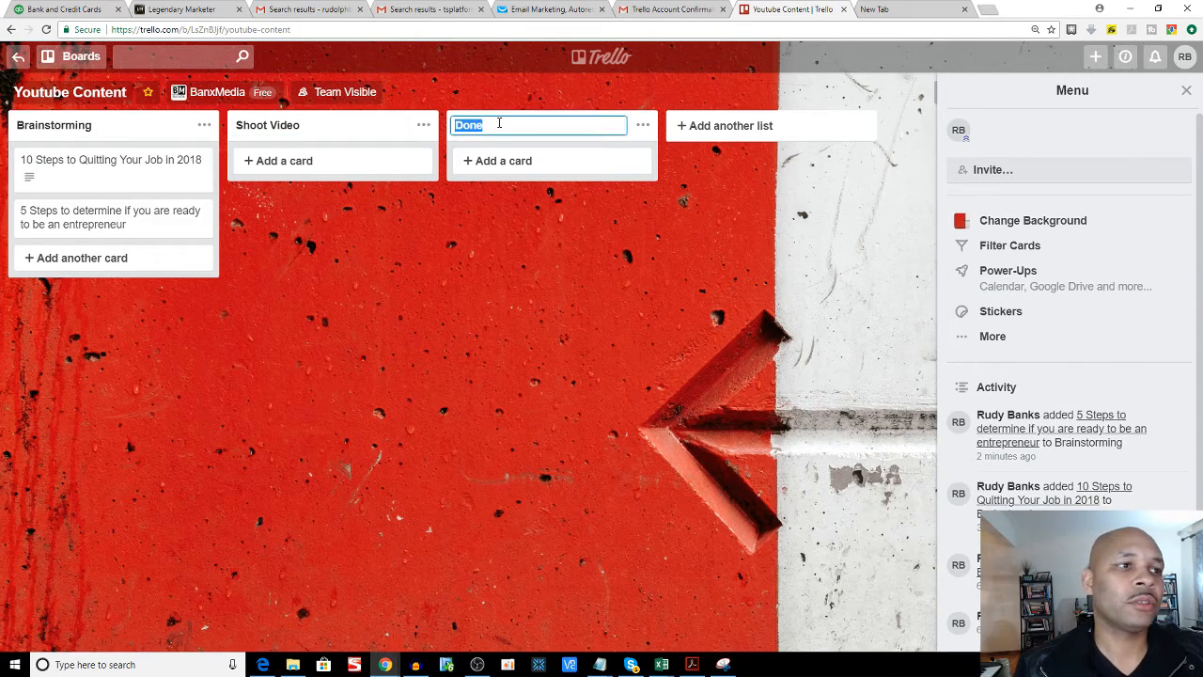
pyautogui.write('Ed')
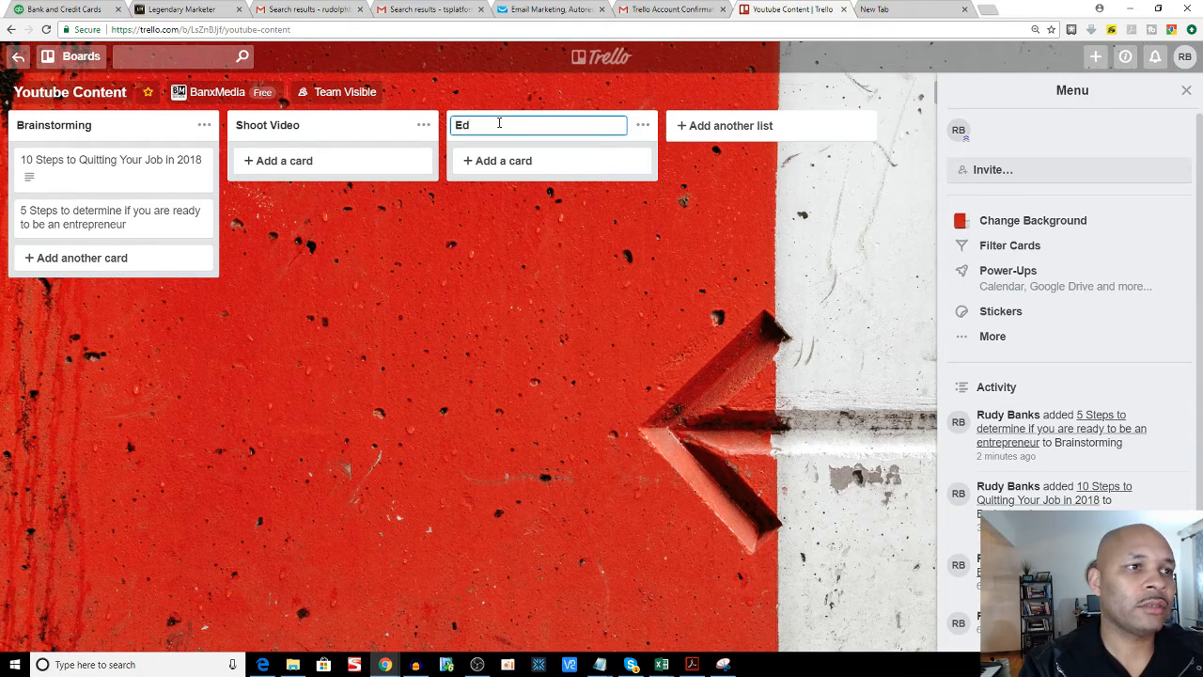
pyautogui.write('it Vide')
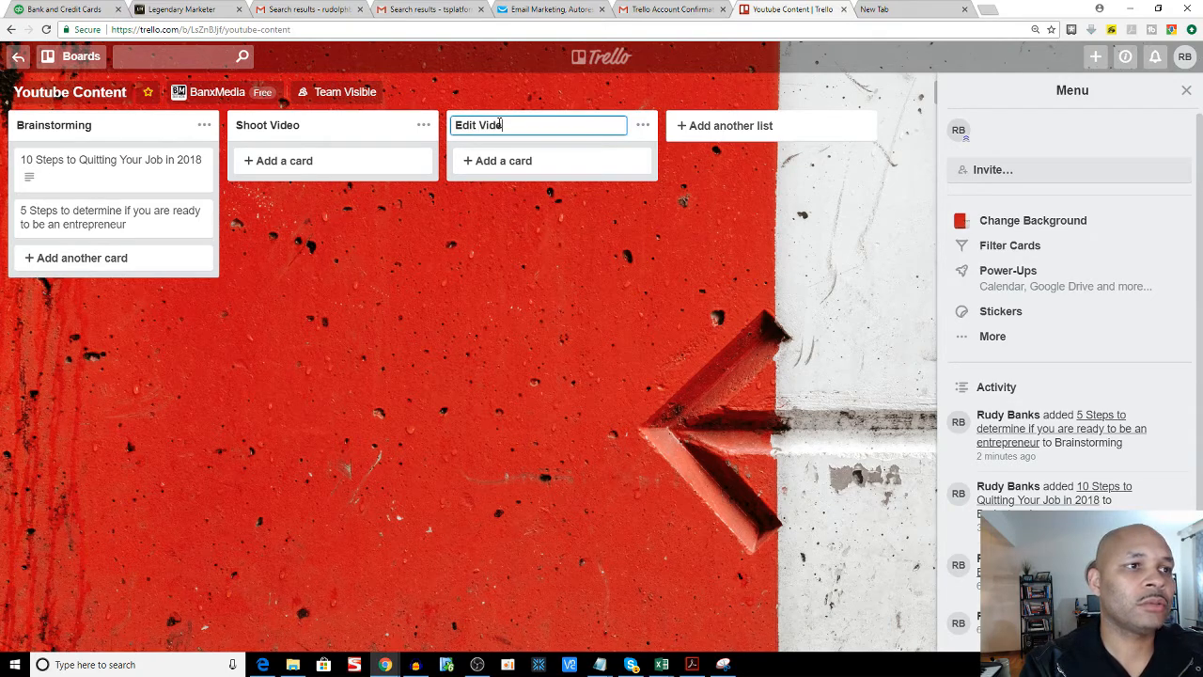
pyautogui.write('o')
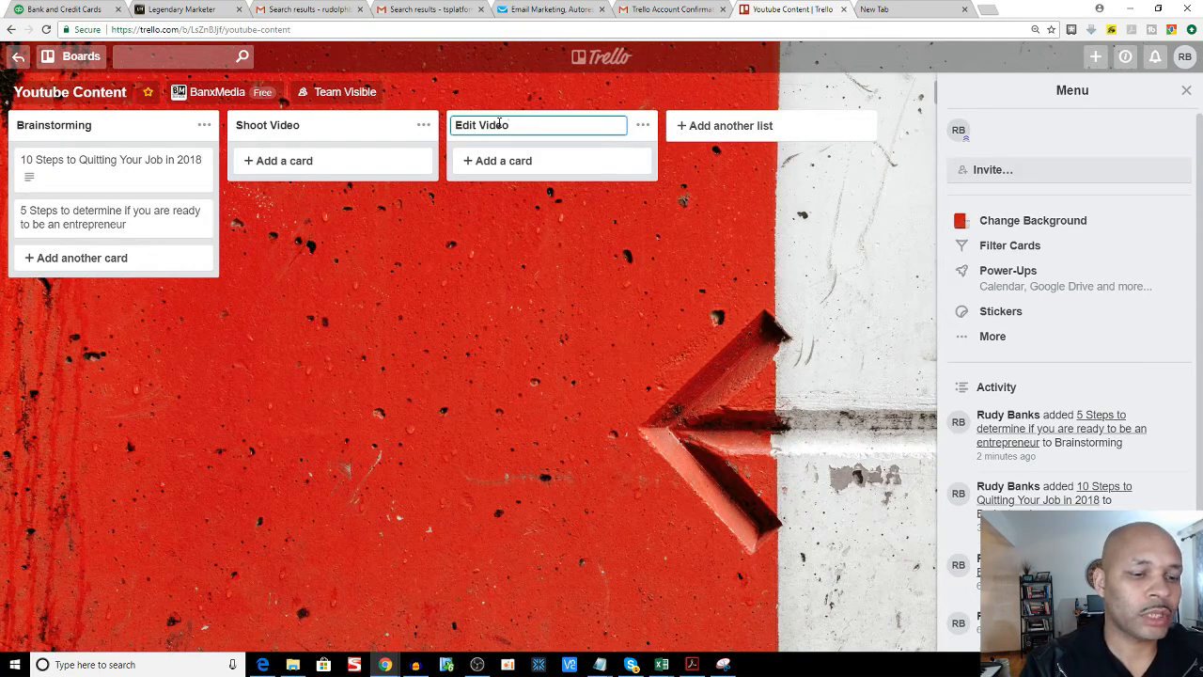
pyautogui.write('/Create t')
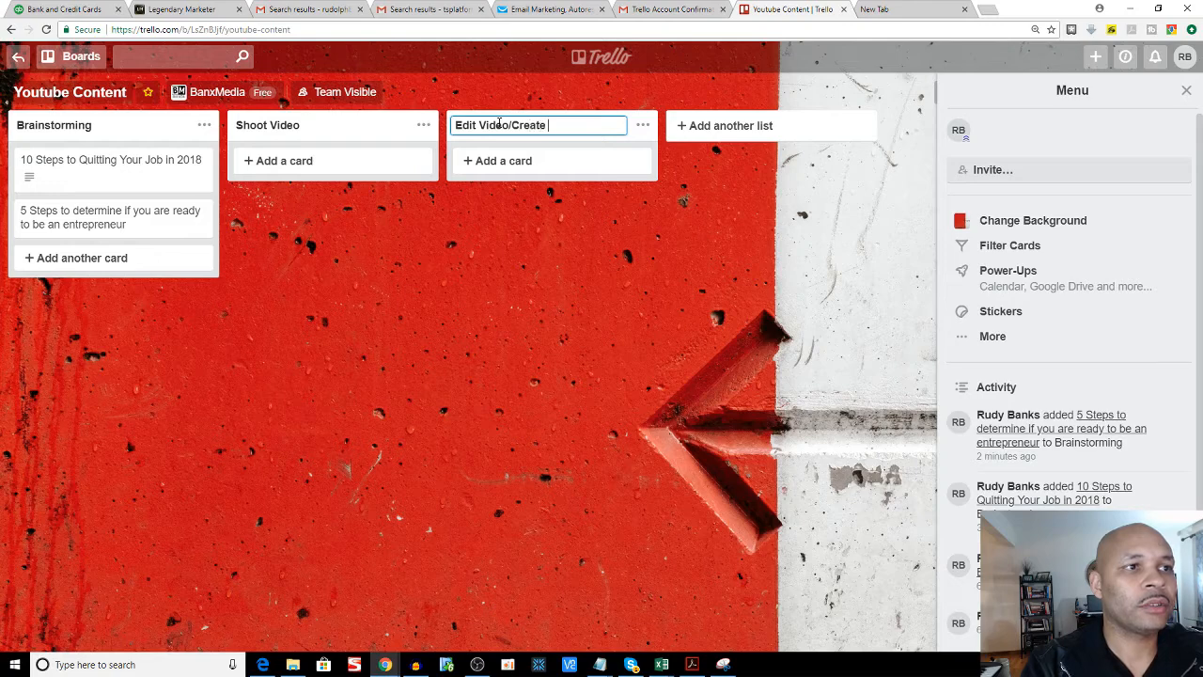
pyautogui.press('BackSpace')
pyautogui.write('Thumb')
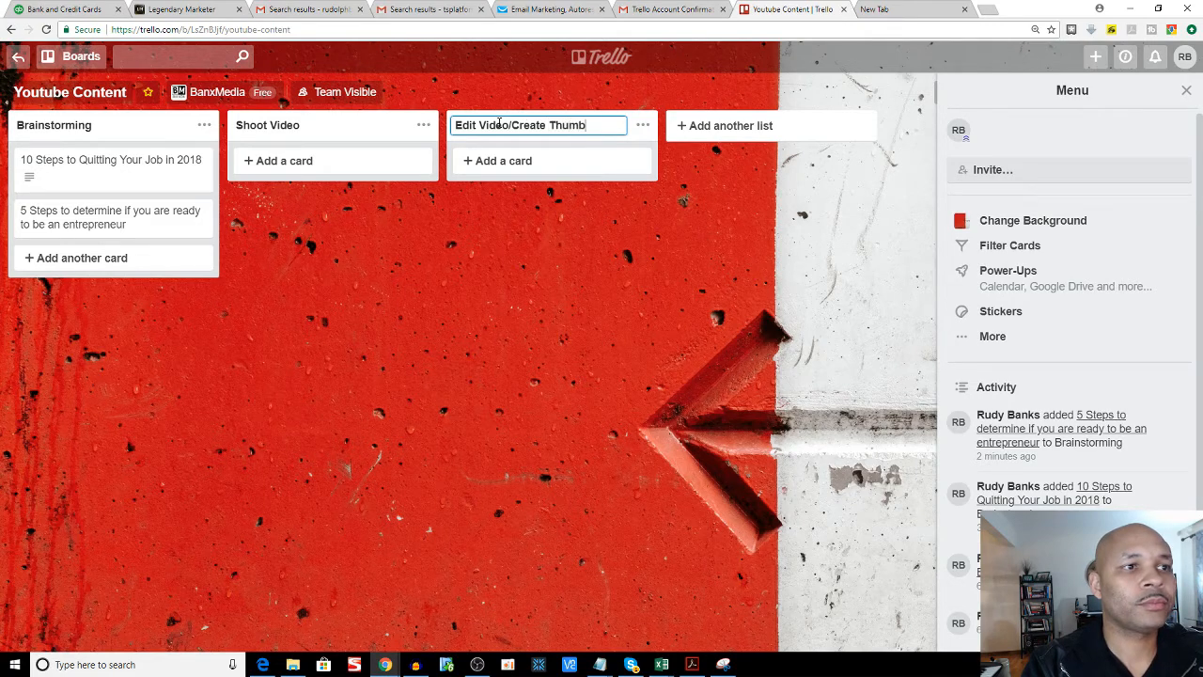
pyautogui.write('nail')
pyautogui.press('BackSpace')
pyautogui.press('BackSpace')
pyautogui.press('BackSpace')
pyautogui.press('BackSpace')
pyautogui.press('BackSpace')
pyautogui.press('BackSpace')
pyautogui.press('BackSpace')
pyautogui.press('BackSpace')
pyautogui.press('BackSpace')
pyautogui.press('BackSpace')
pyautogui.press('BackSpace')
pyautogui.press('BackSpace')
pyautogui.press('BackSpace')
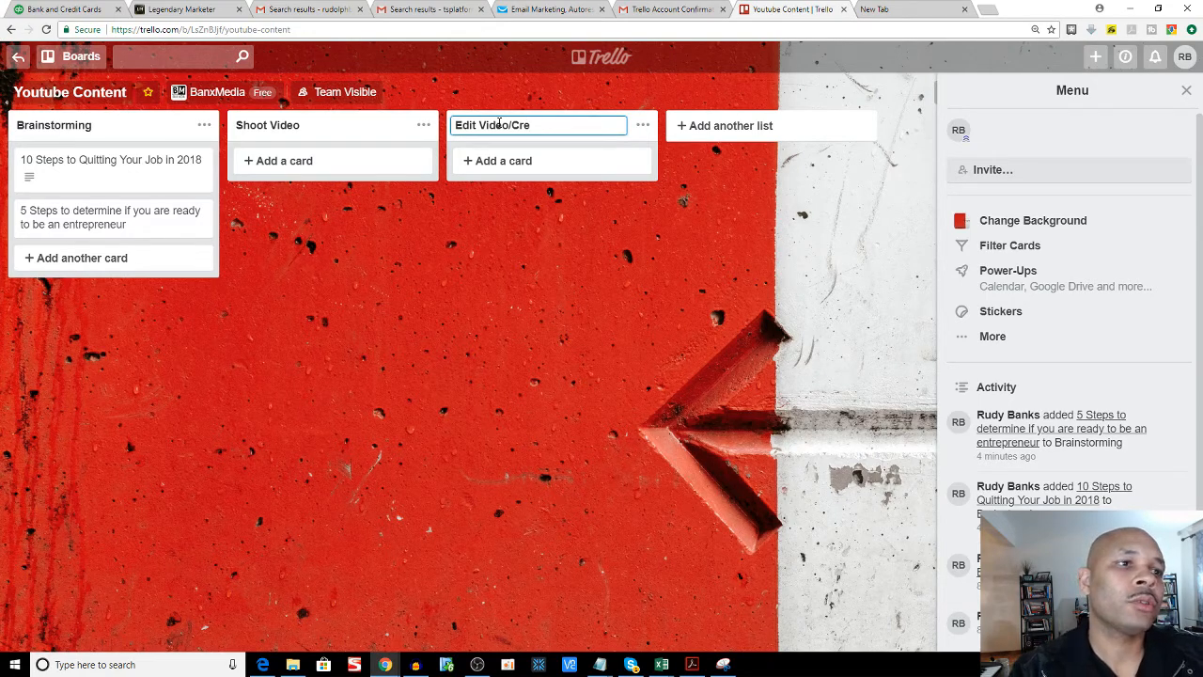
pyautogui.write('ate Tut')
pyautogui.press('BackSpace')
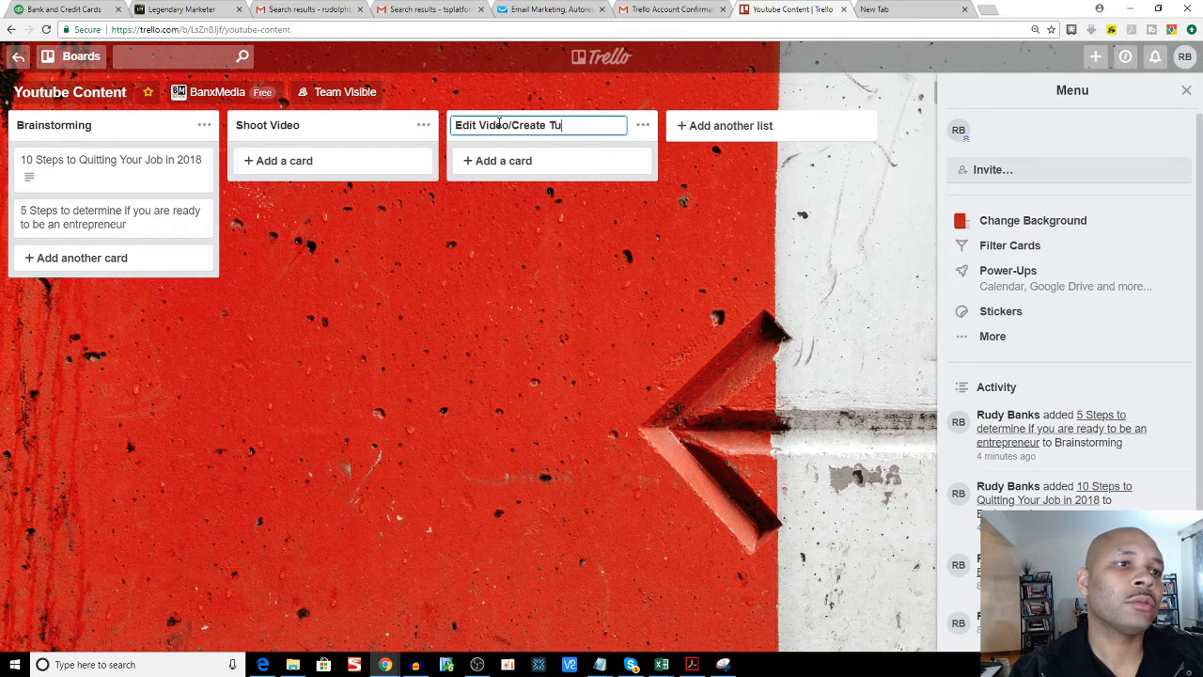
pyautogui.press('BackSpace')
pyautogui.write('humb')
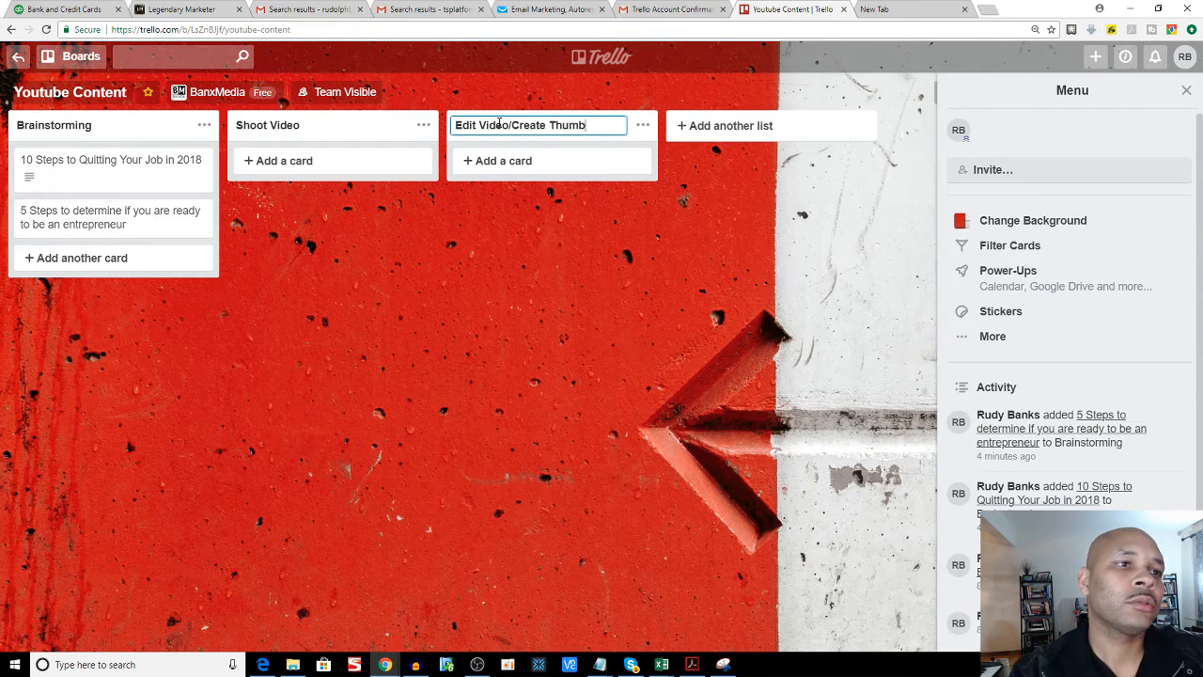
pyautogui.write('nail')
pyautogui.press('Return')
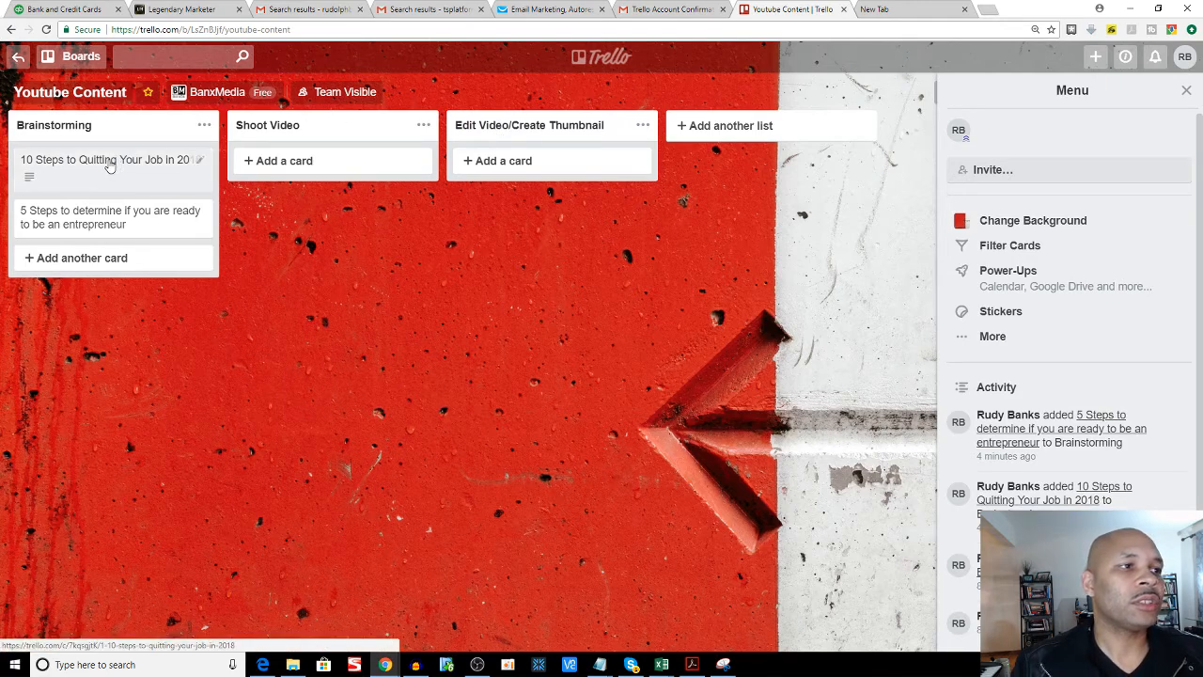
# Step: Add a new list titled "Ready To Post" to the Youtube Content board
pyautogui.moveTo(110, 167); pyautogui.dragTo(84, 162)
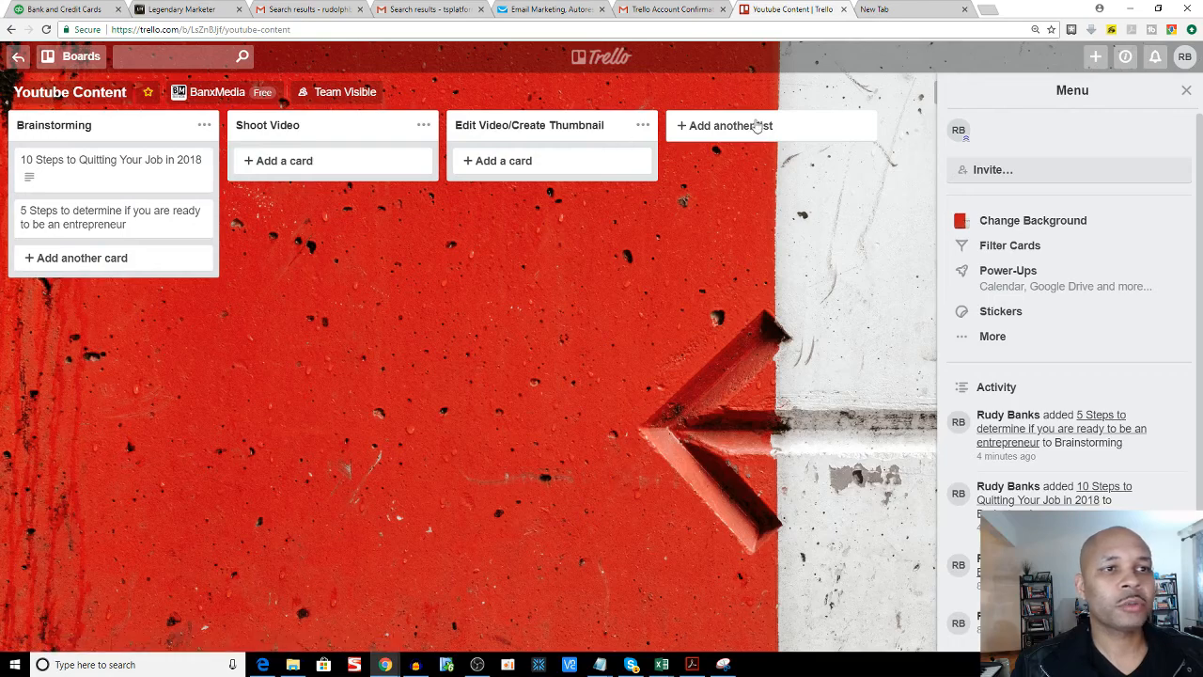
pyautogui.click(714, 126)
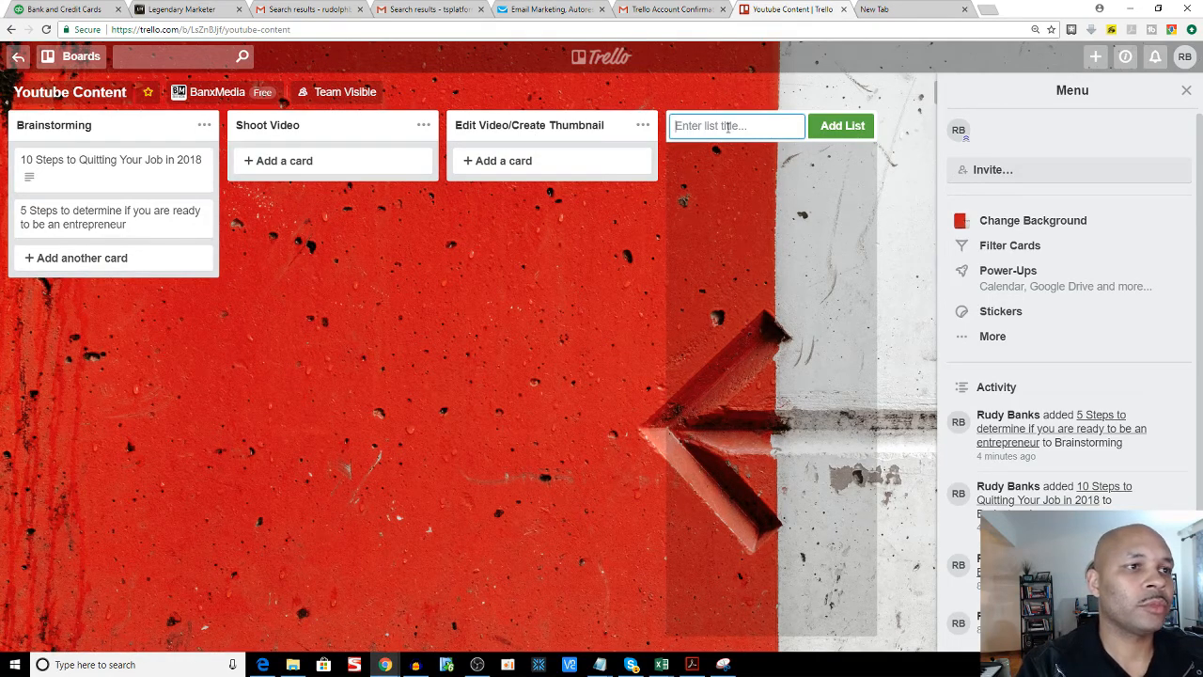
pyautogui.write('Read')
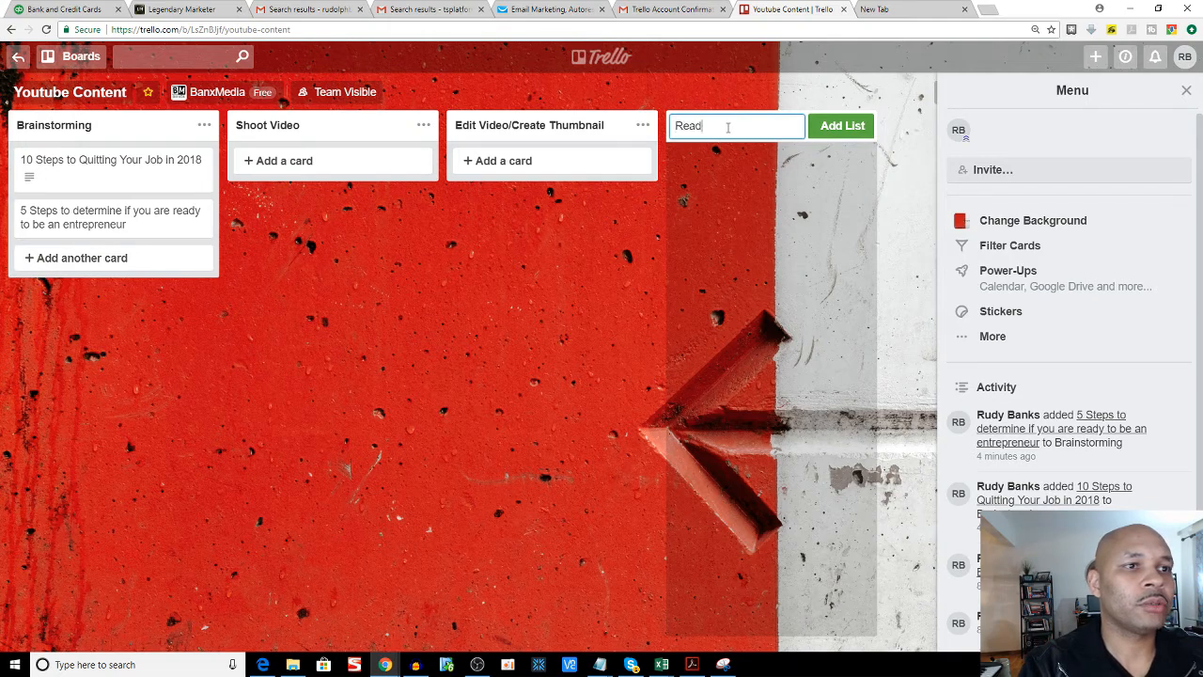
pyautogui.write('y To Post')
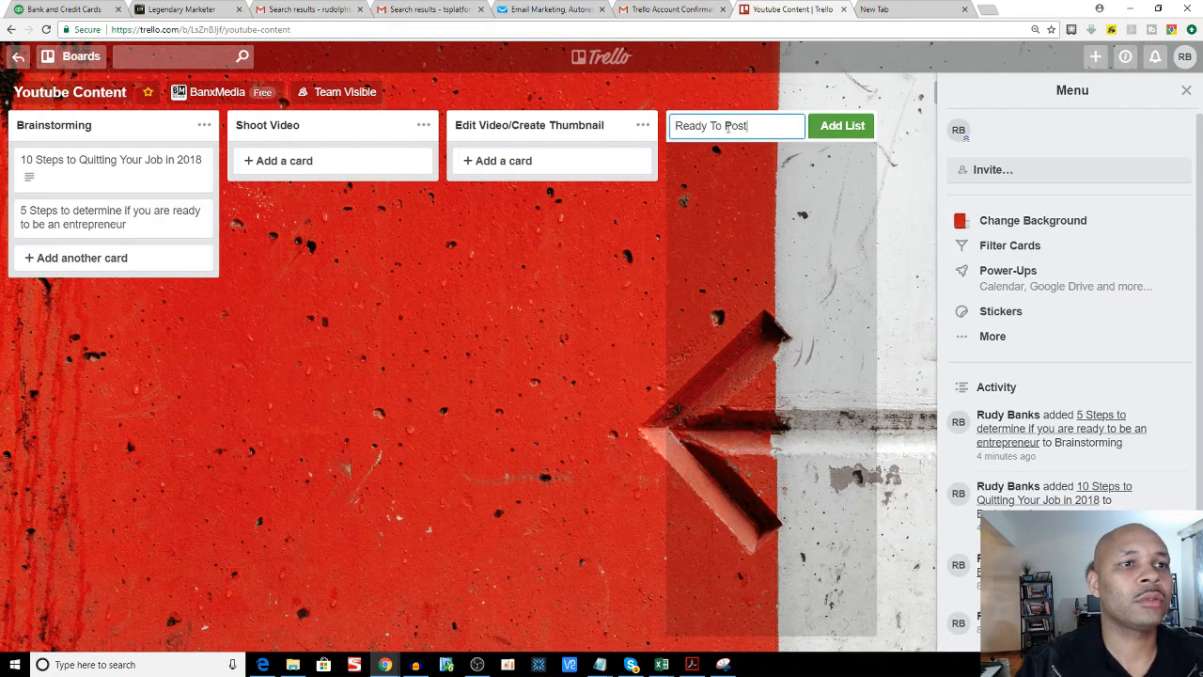
pyautogui.click(827, 132)
pyautogui.click(493, 243)
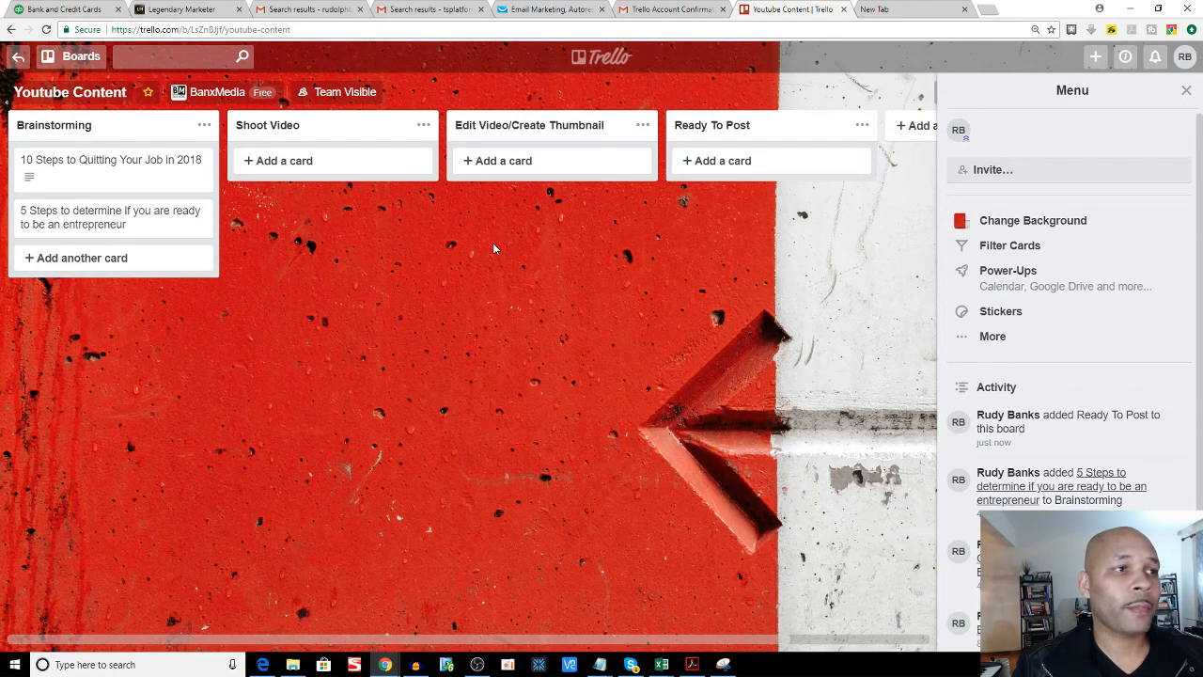
# Step: Open the BanxMedia team's Podcast Content board and add a first list titled "Brainstorming"
pyautogui.click(19, 58)
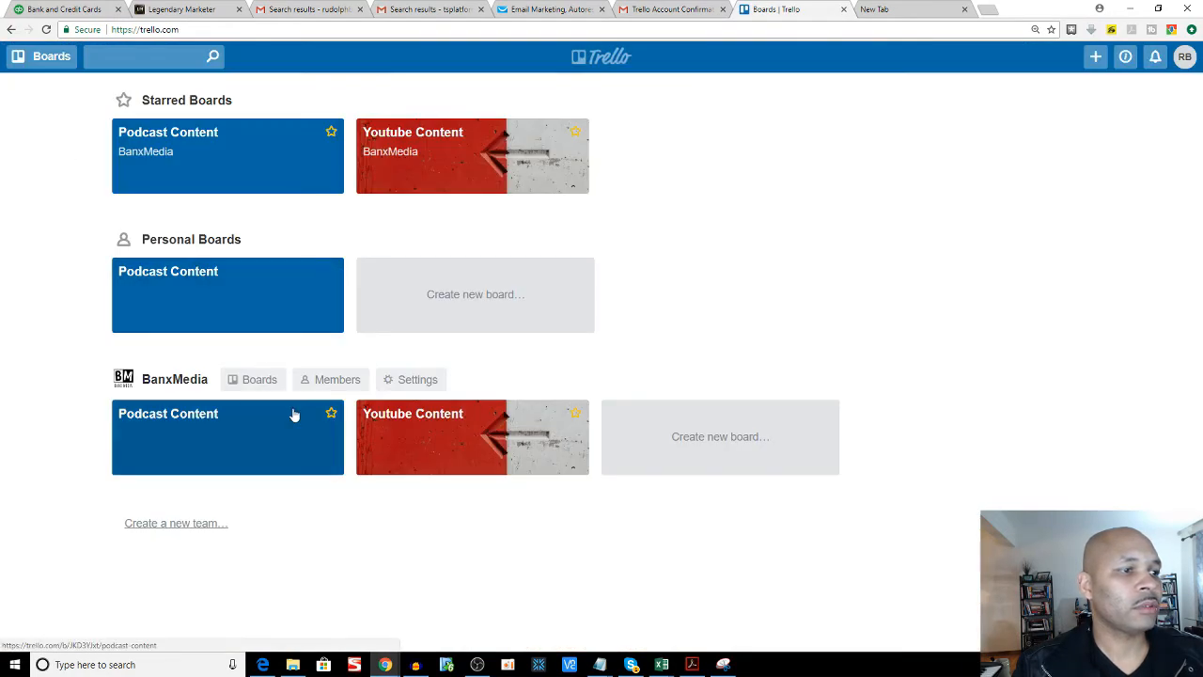
pyautogui.click(209, 419)
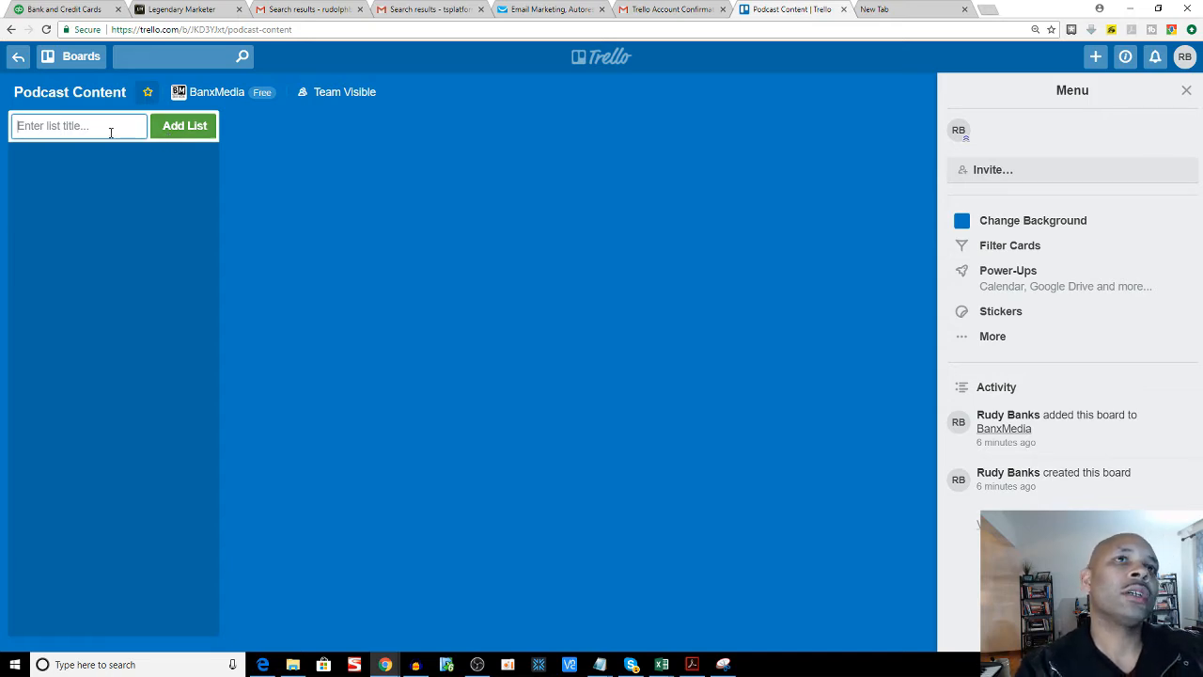
pyautogui.write('Brain')
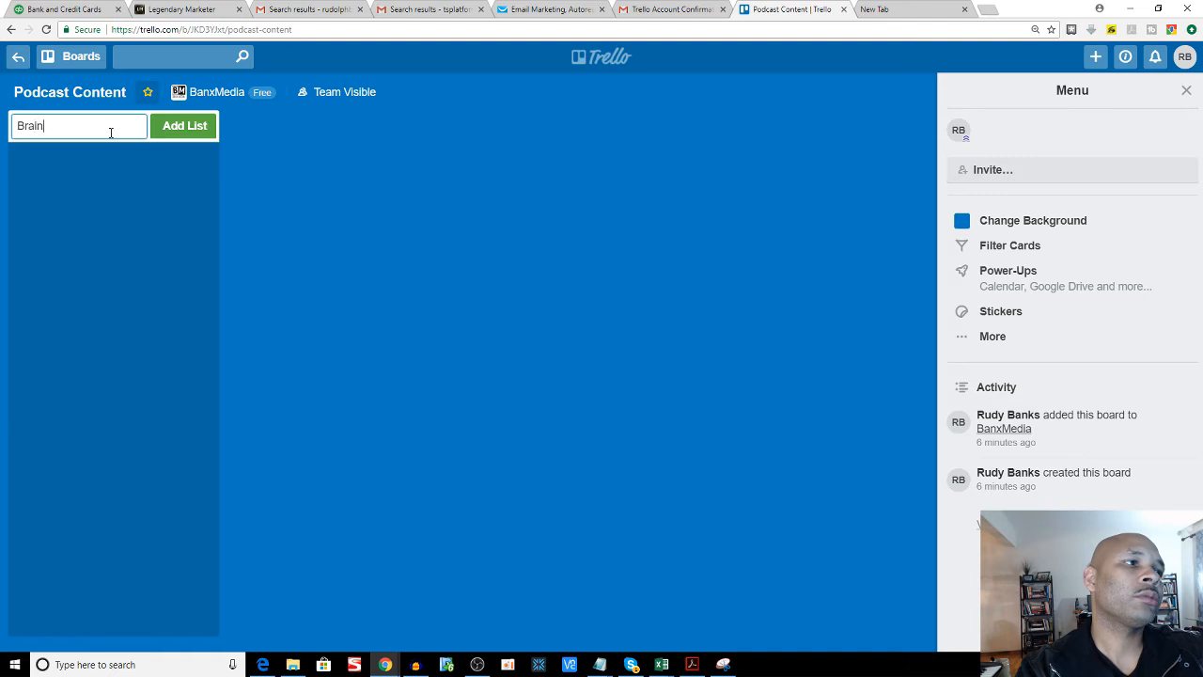
pyautogui.write('storming')
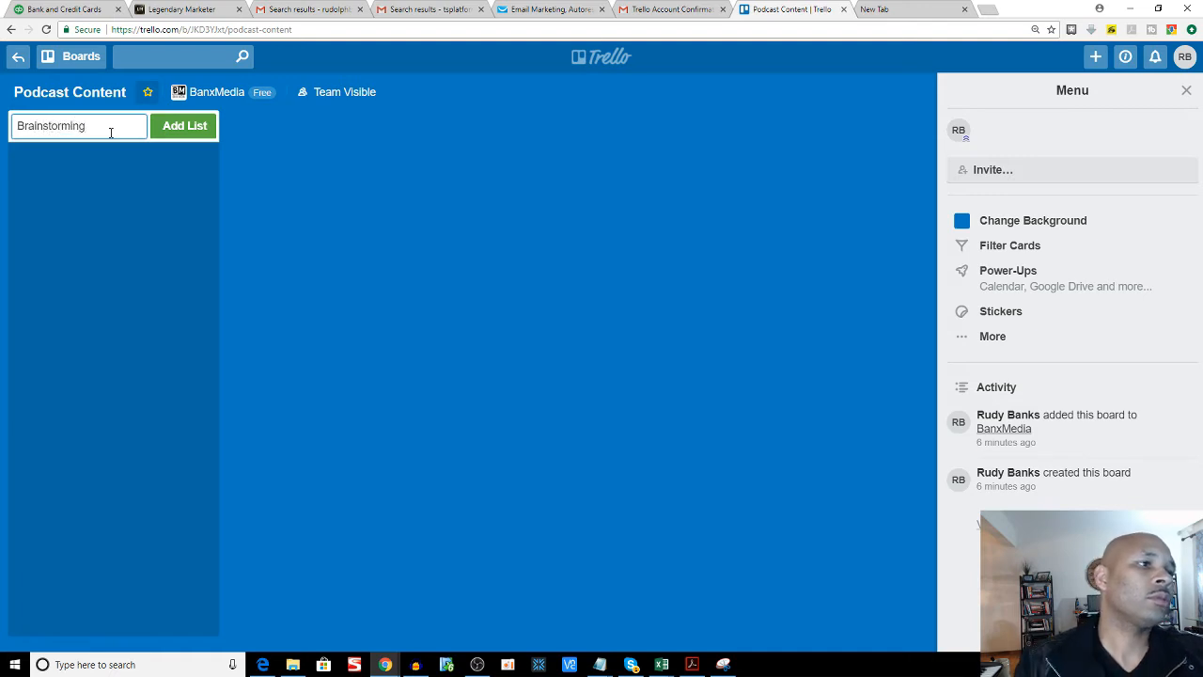
pyautogui.click(174, 132)
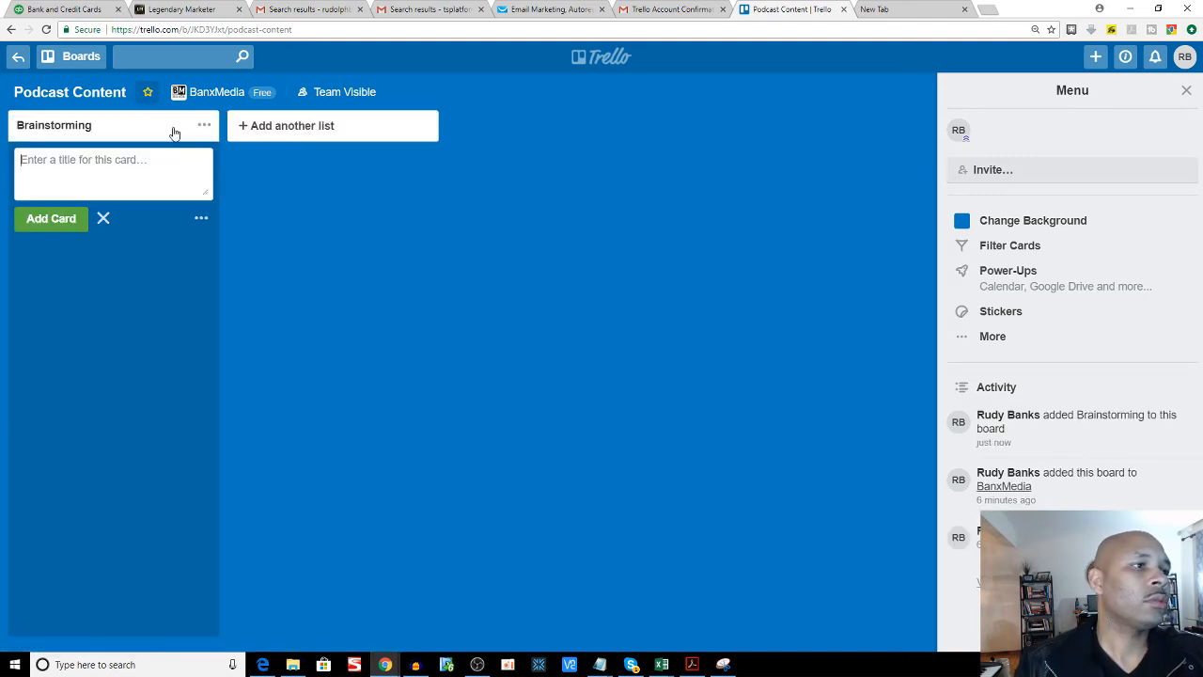
# Step: Add a new list titled "Ready to Record" to the Podcast Content board
pyautogui.click(288, 127)
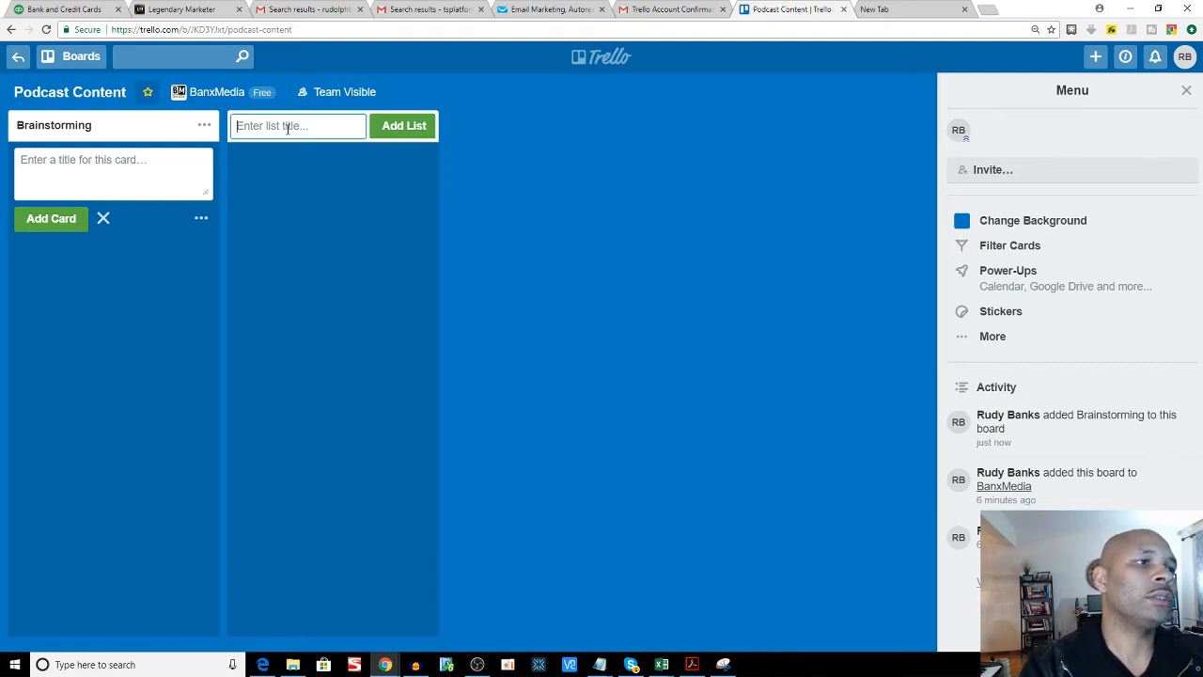
pyautogui.write('Ready')
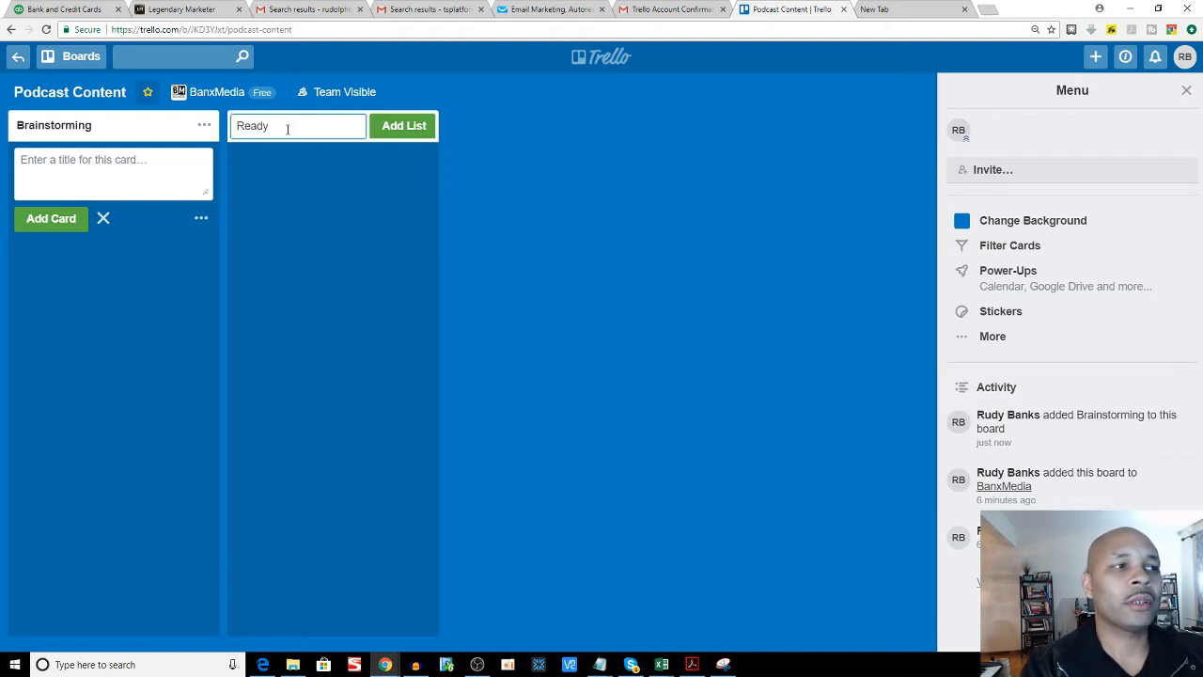
pyautogui.write(' to ')
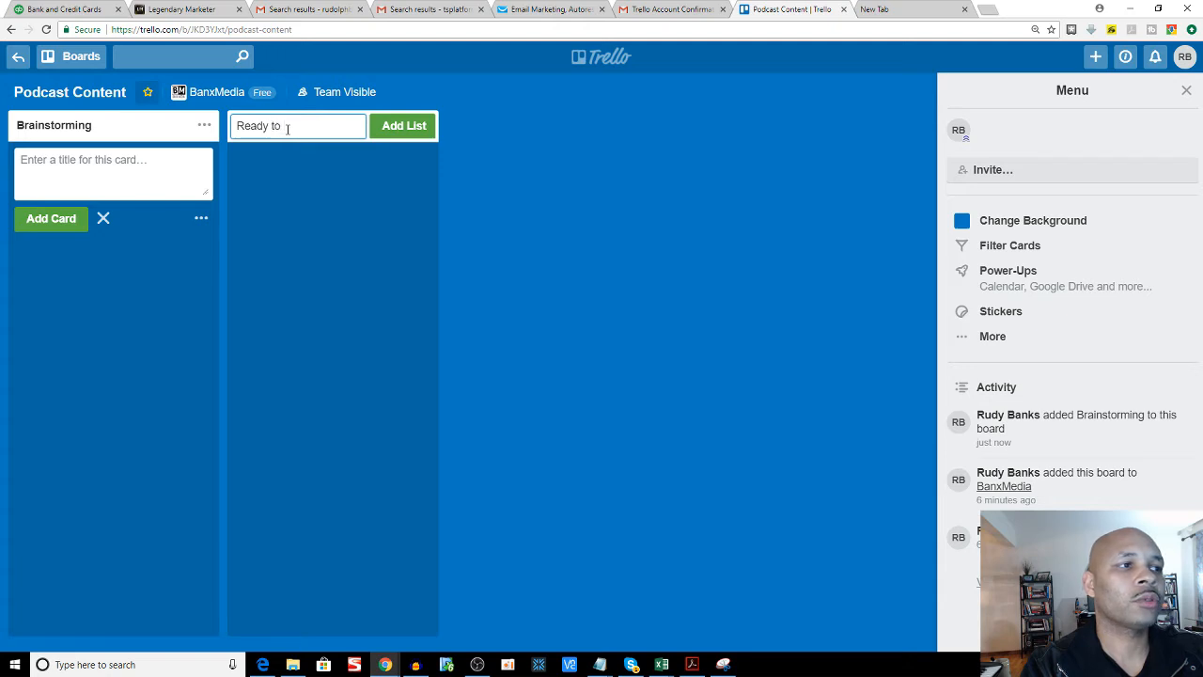
pyautogui.write('Record')
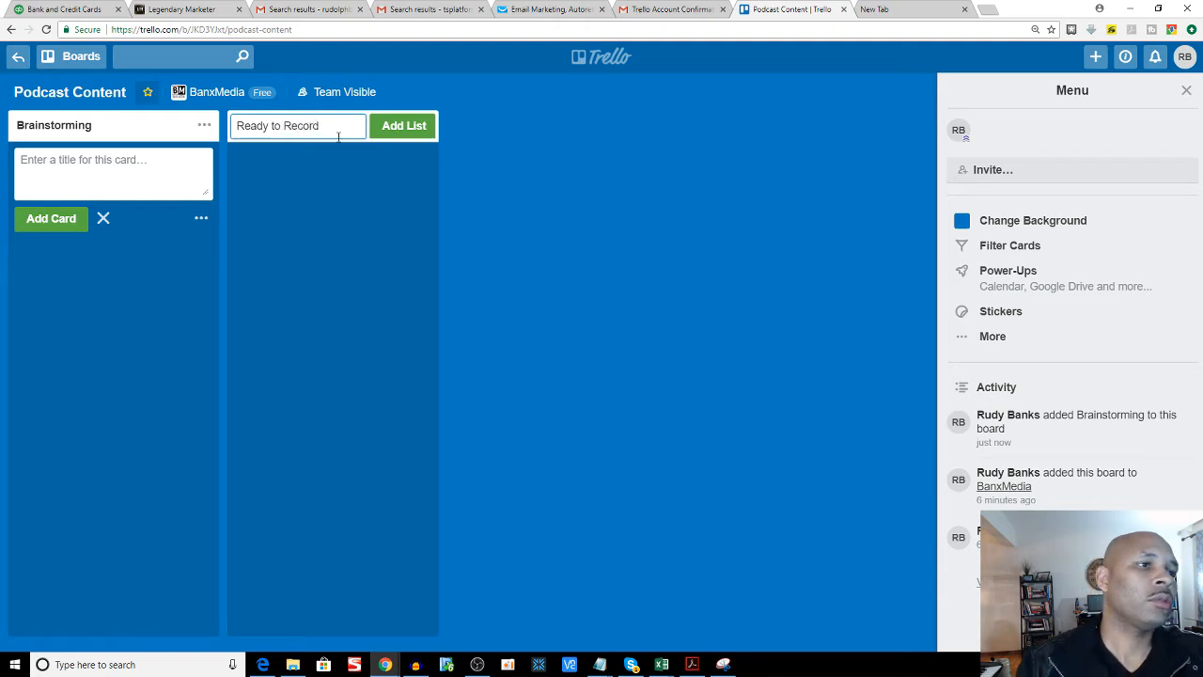
pyautogui.click(420, 132)
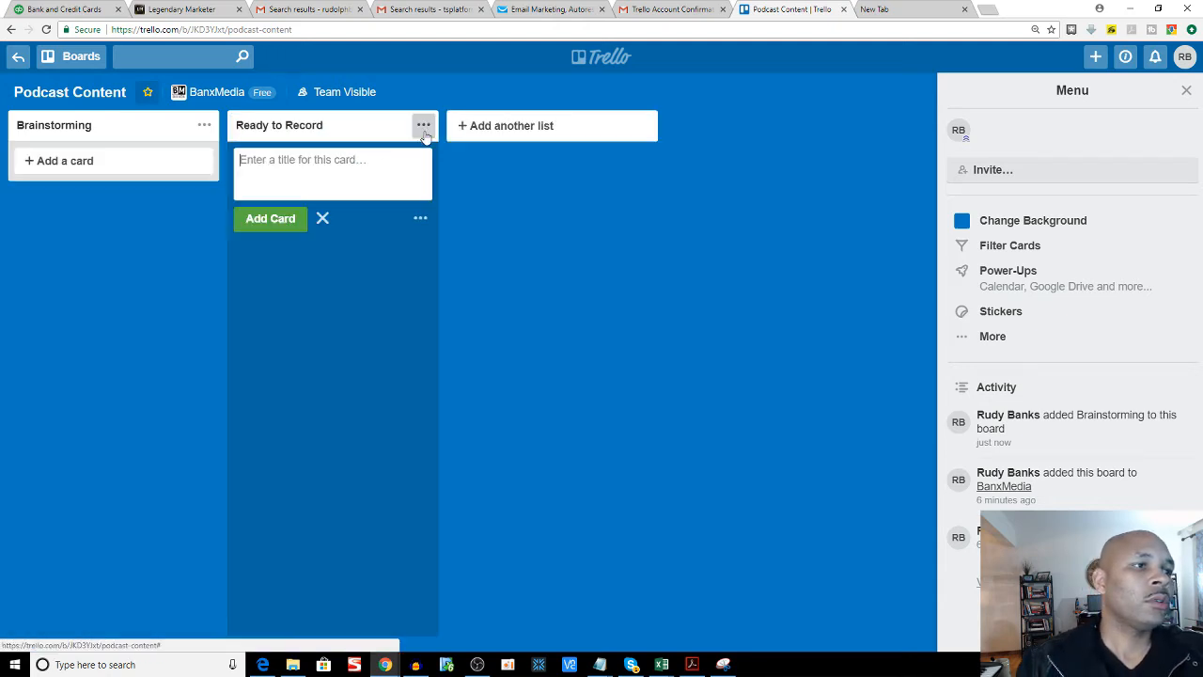
# Step: Add a new list titled "Edit Audio" to the Podcast Content board
pyautogui.click(487, 130)
pyautogui.write('Ed')
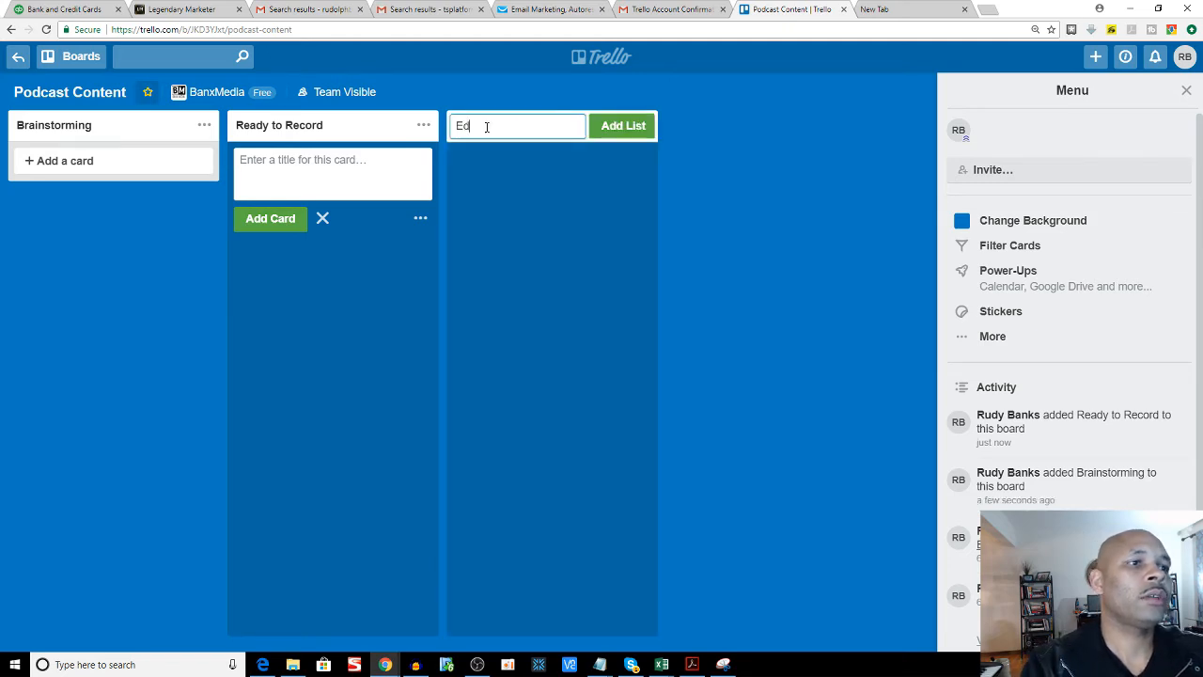
pyautogui.write('it Audio')
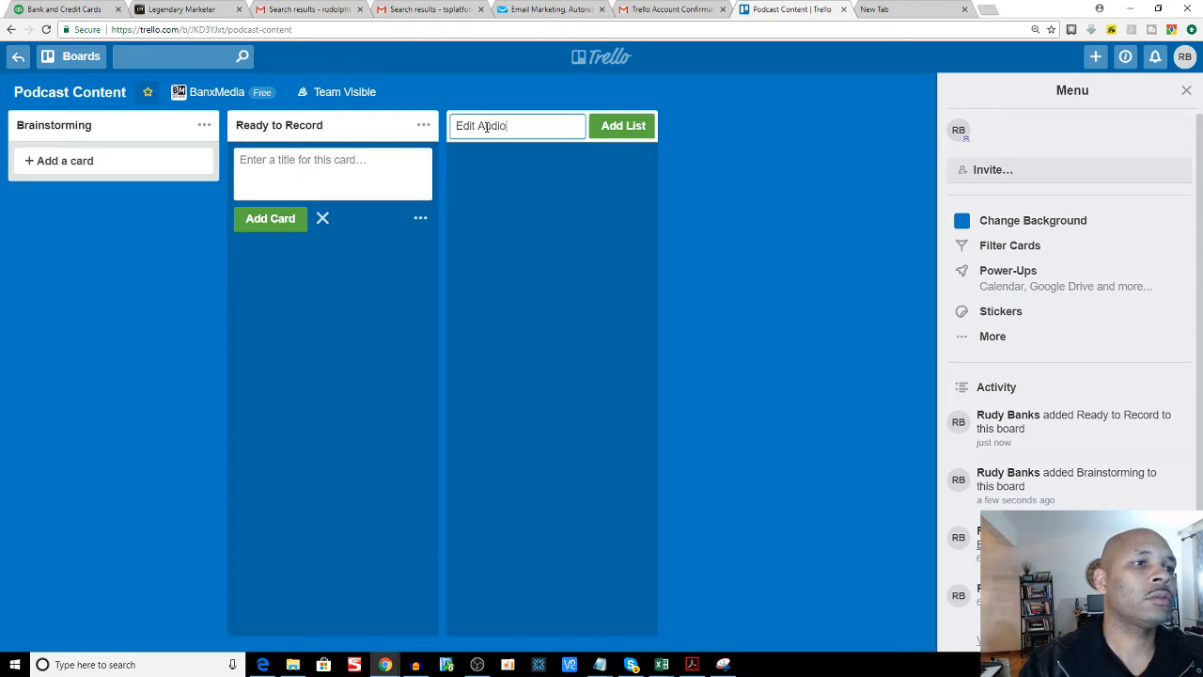
pyautogui.click(595, 137)
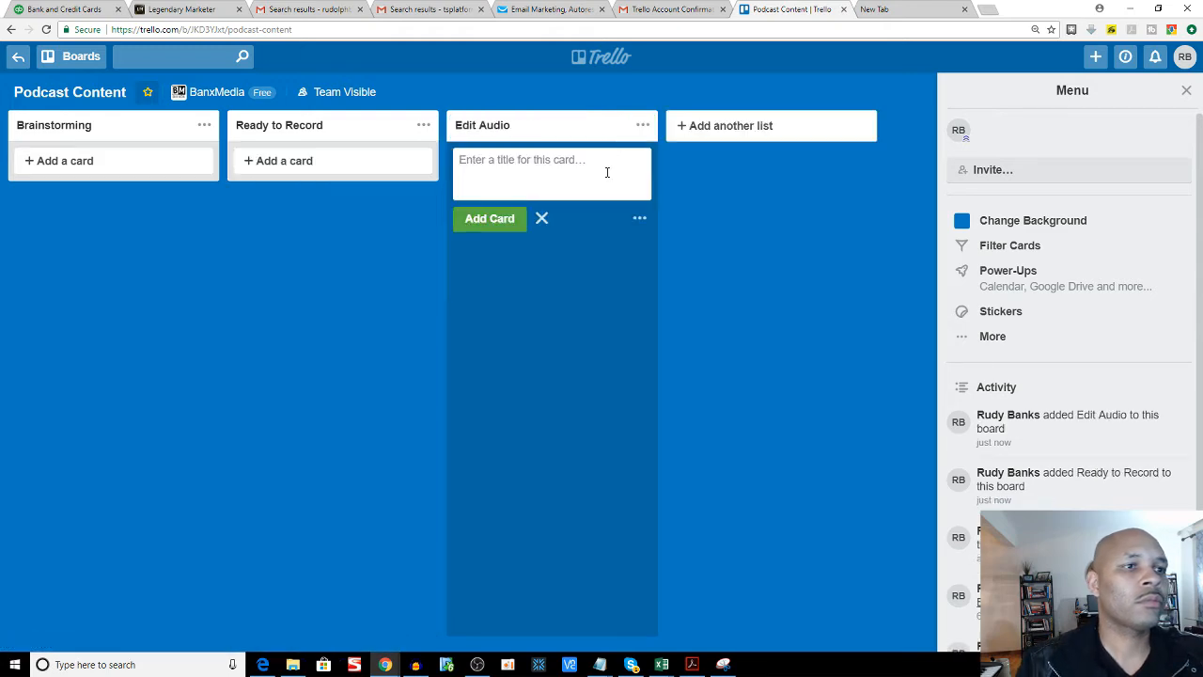
# Step: Add a new list titled "Post Audio to Anchor.FM" to the Podcast Content board
pyautogui.click(732, 131)
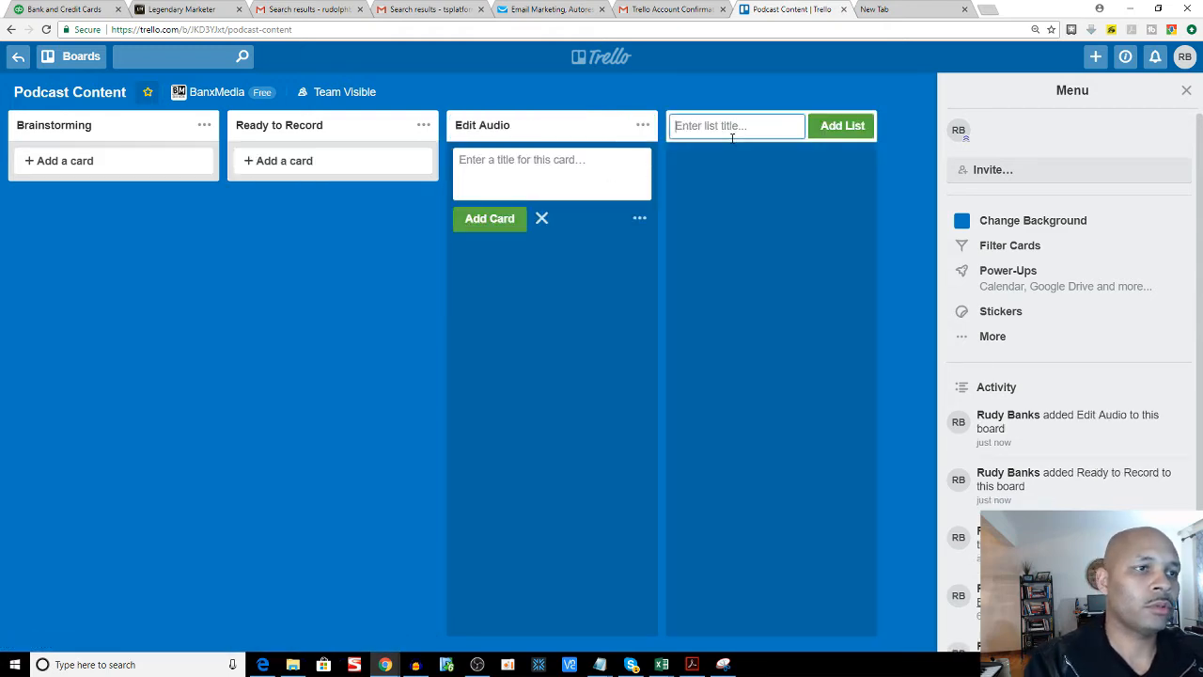
pyautogui.write('Post to ')
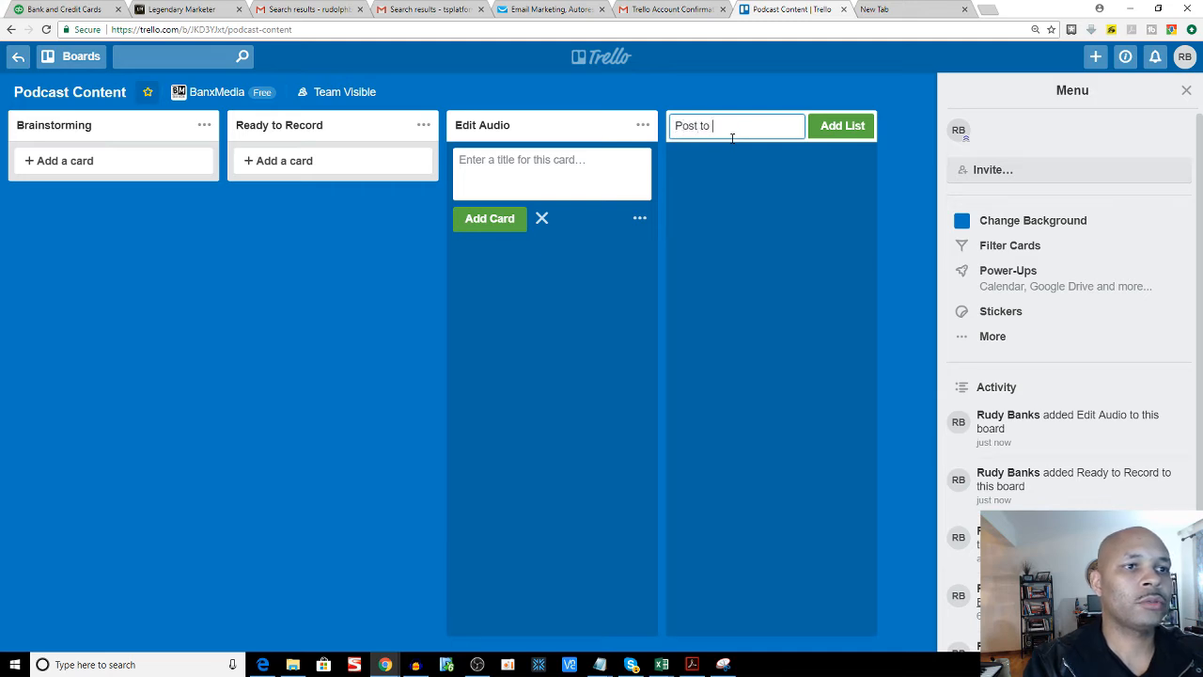
pyautogui.write('A')
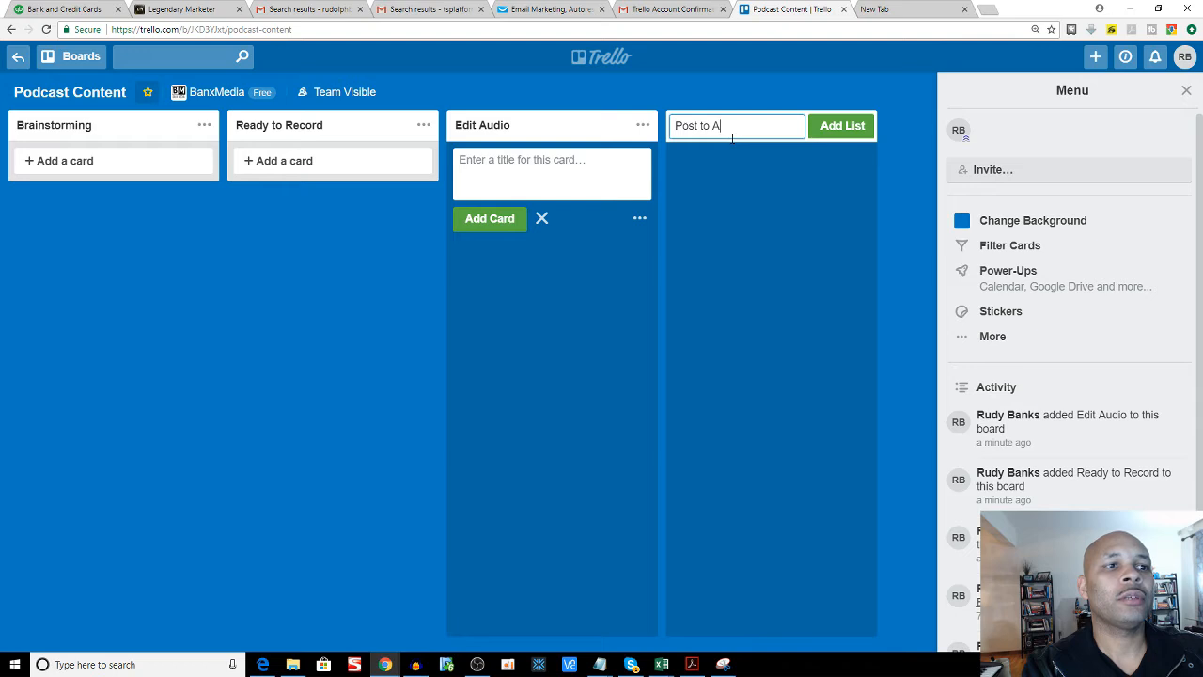
pyautogui.press('BackSpace')
pyautogui.press('BackSpace')
pyautogui.press('BackSpace')
pyautogui.press('BackSpace')
pyautogui.write('Au')
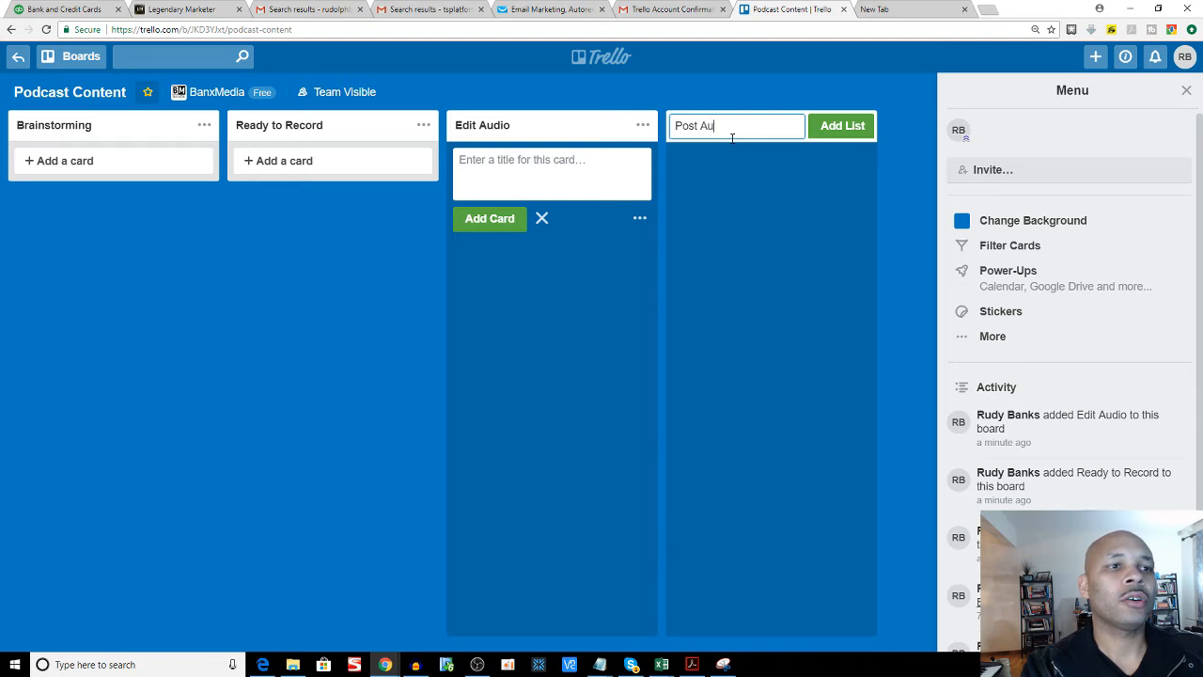
pyautogui.write('dio to Anco')
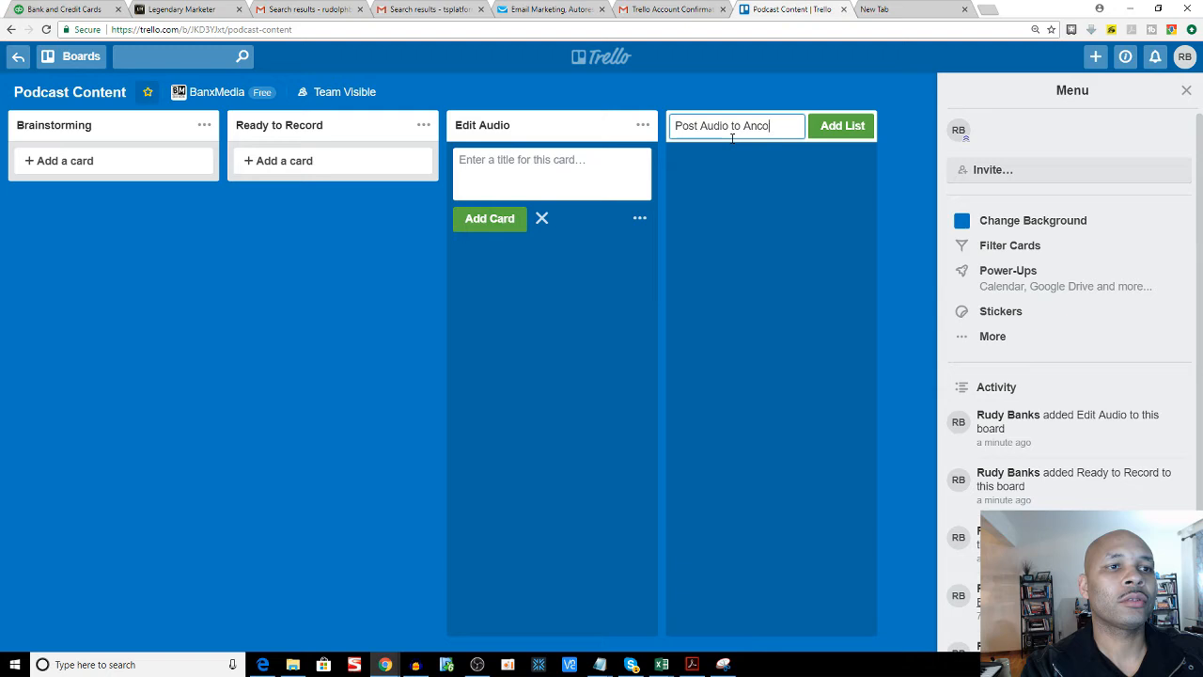
pyautogui.press('BackSpace')
pyautogui.write('hor.FM')
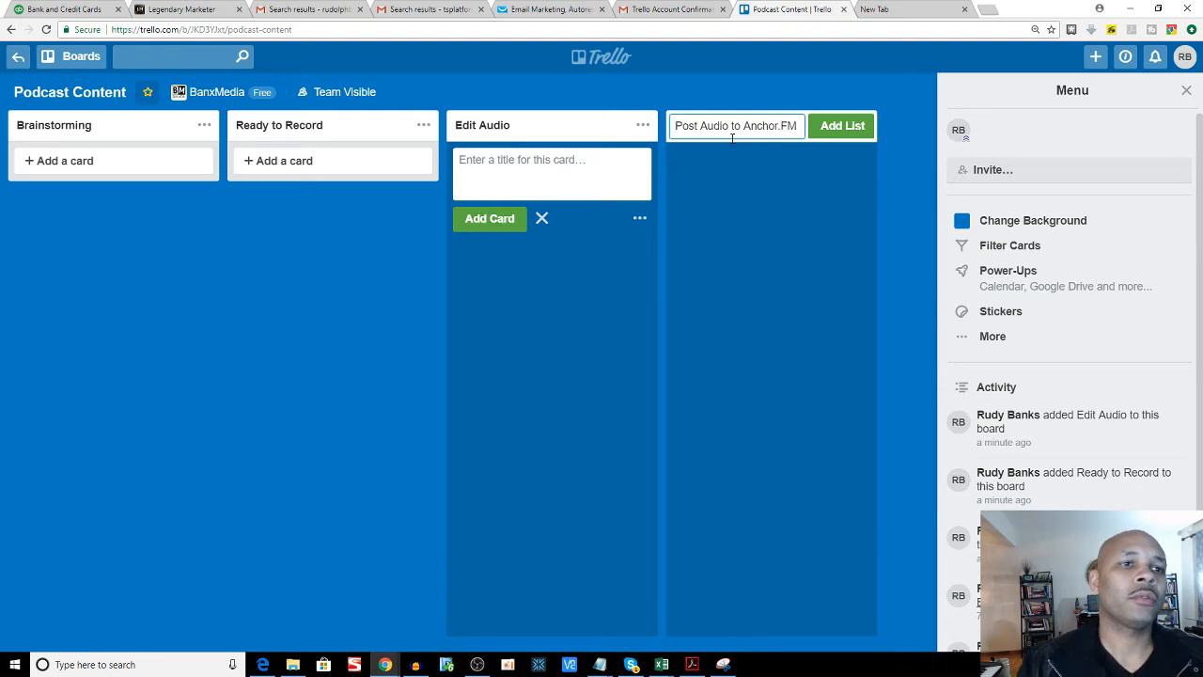
pyautogui.click(832, 126)
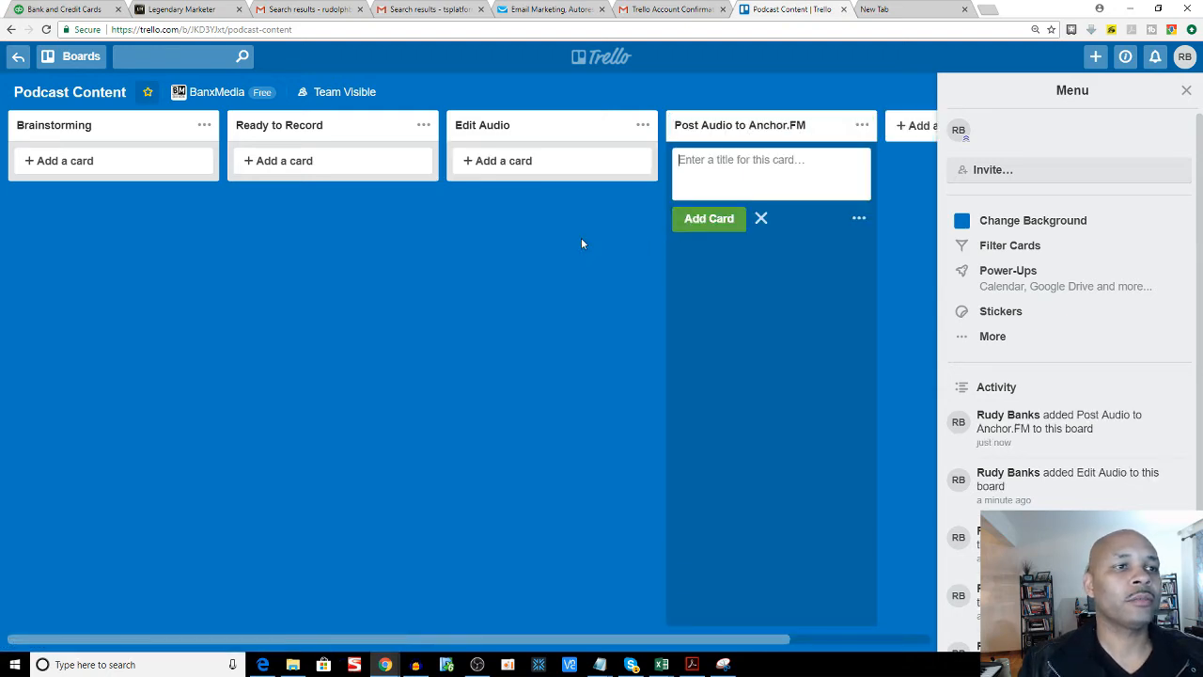
pyautogui.click(581, 240)
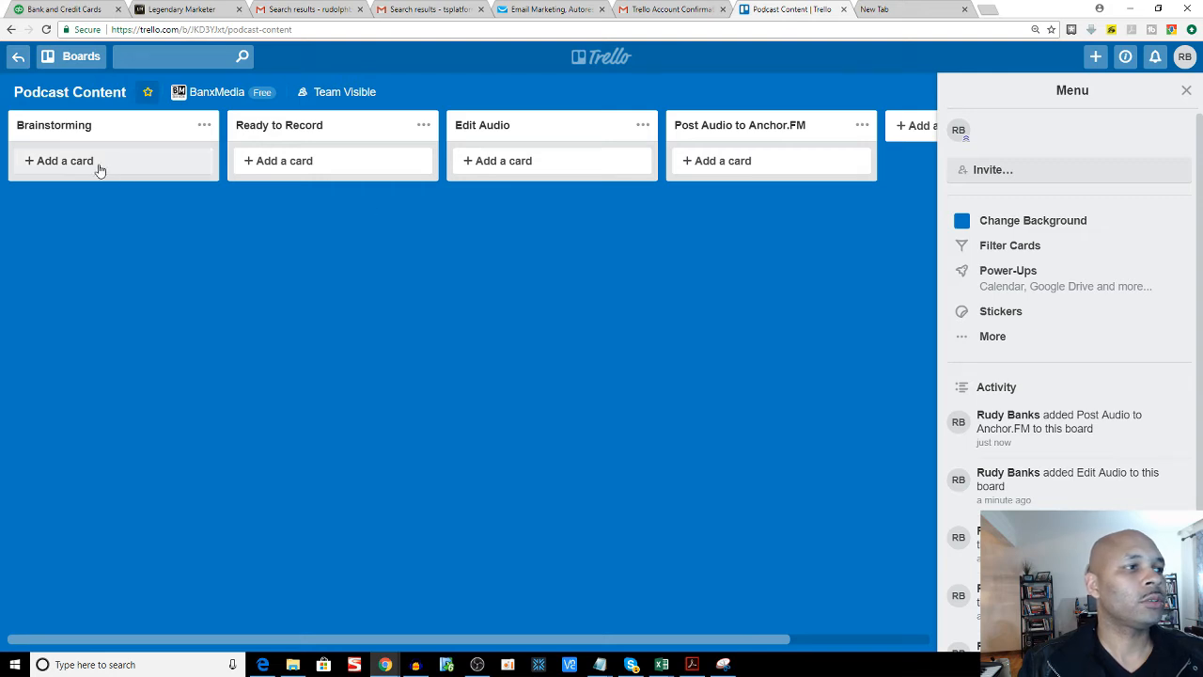
# Step: Add a card titled "5 Steps to Financial Freedom" to the Brainstorming list and hide the board menu
pyautogui.click(59, 161)
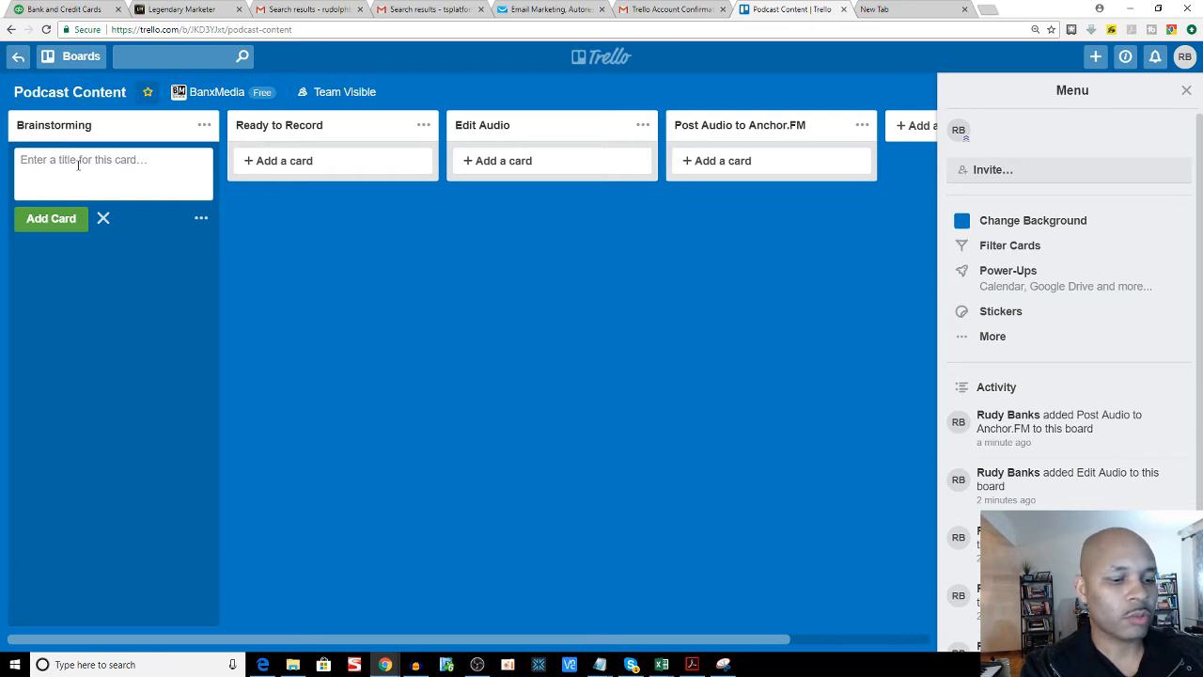
pyautogui.write('5 St')
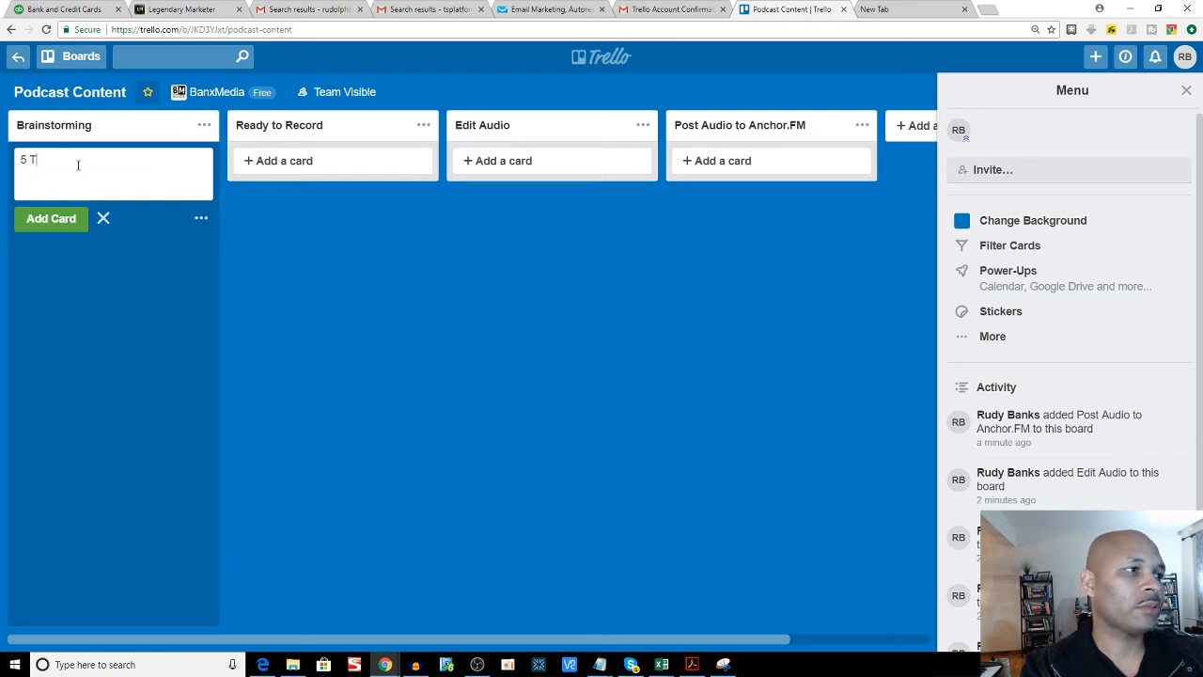
pyautogui.write('eps to ')
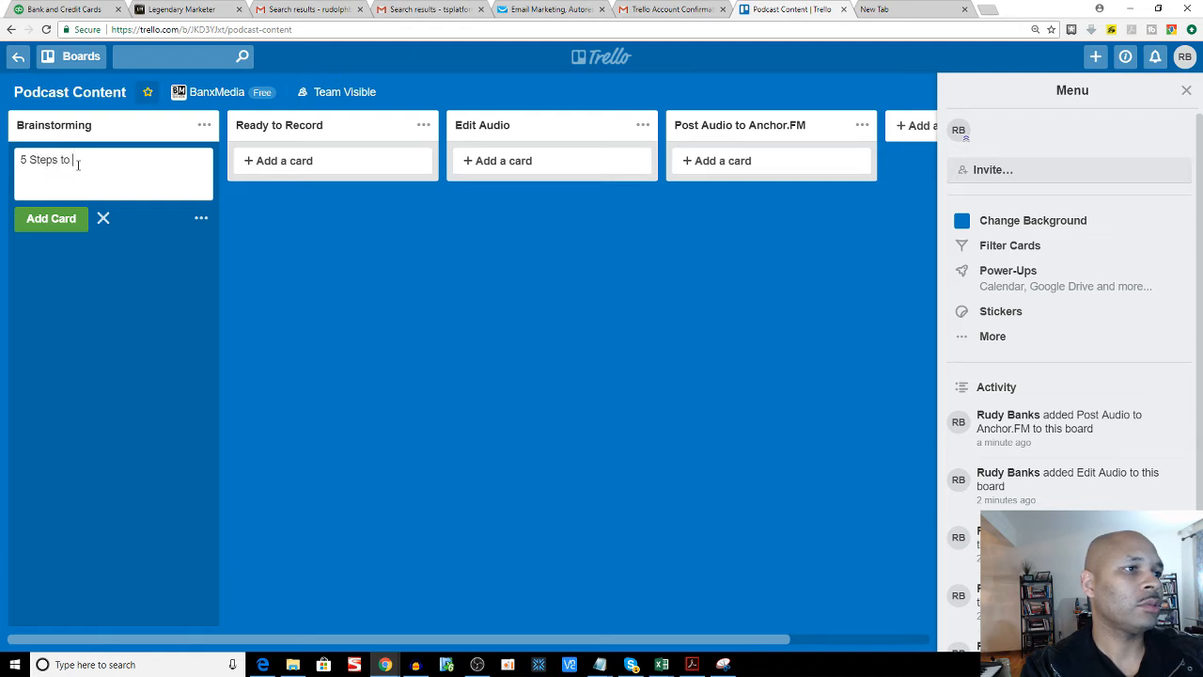
pyautogui.write('Fin')
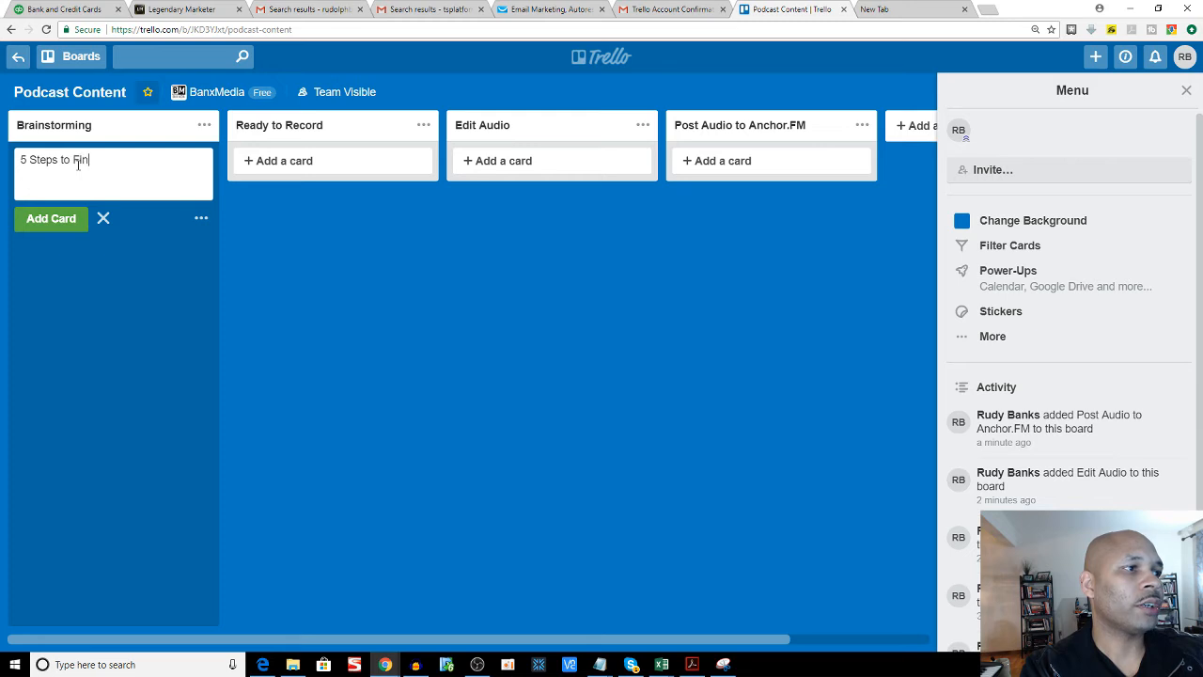
pyautogui.write('ancial Freedom')
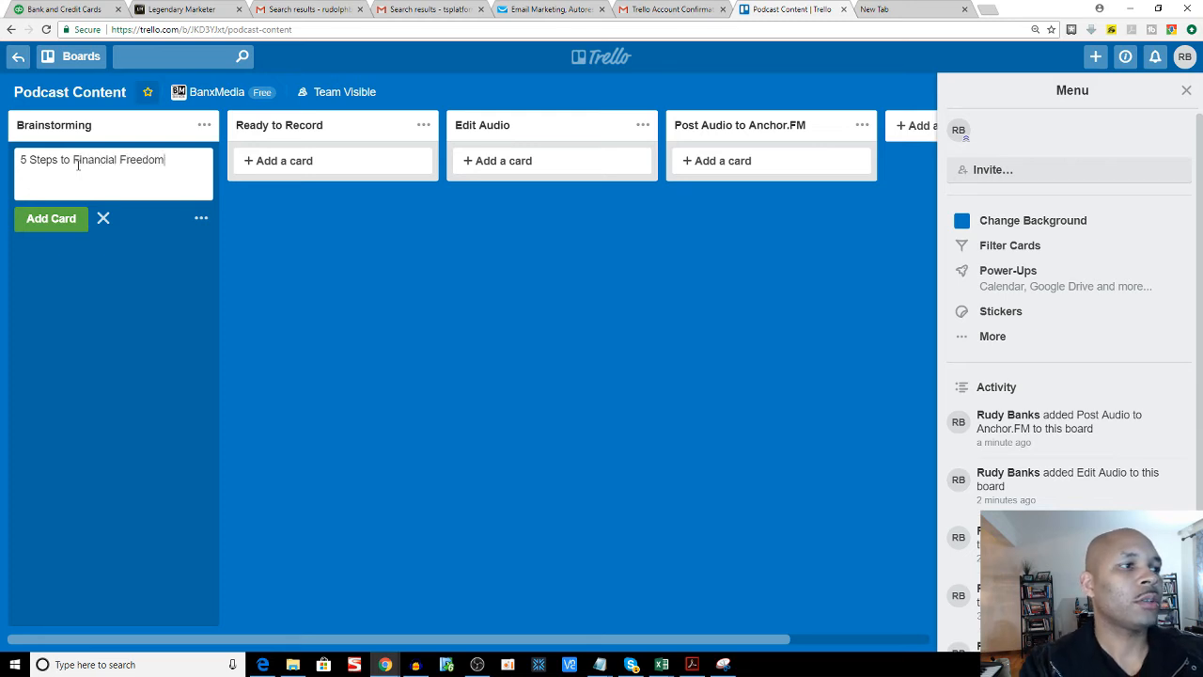
pyautogui.click(56, 219)
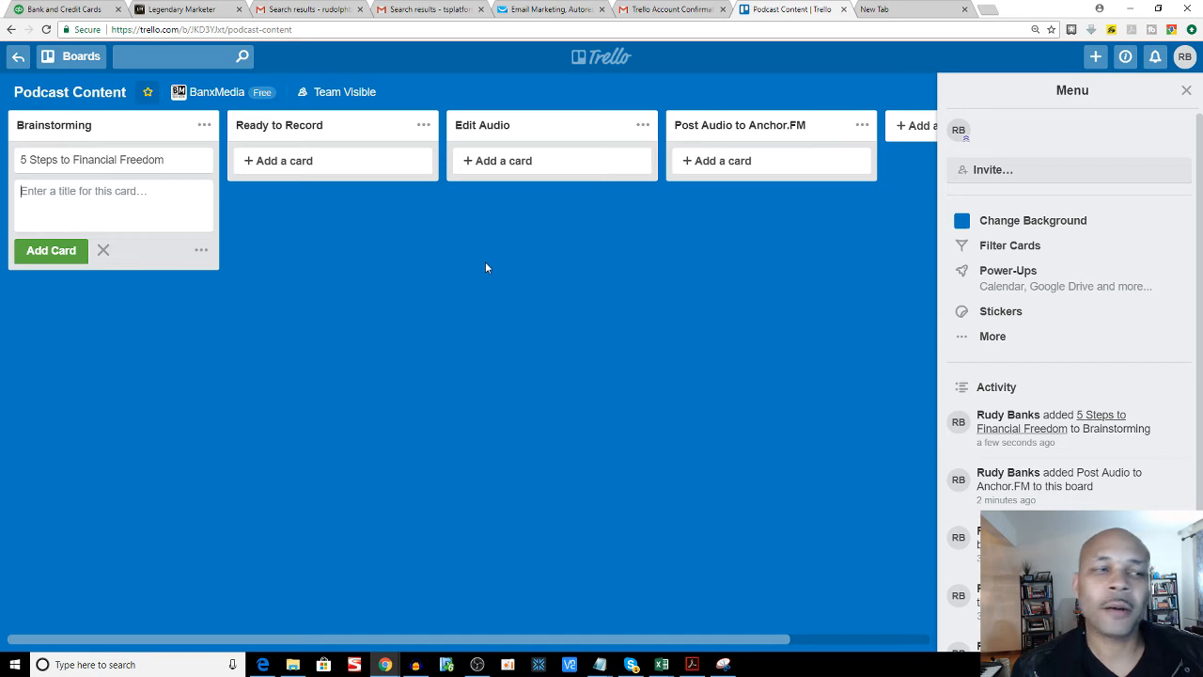
pyautogui.click(340, 199)
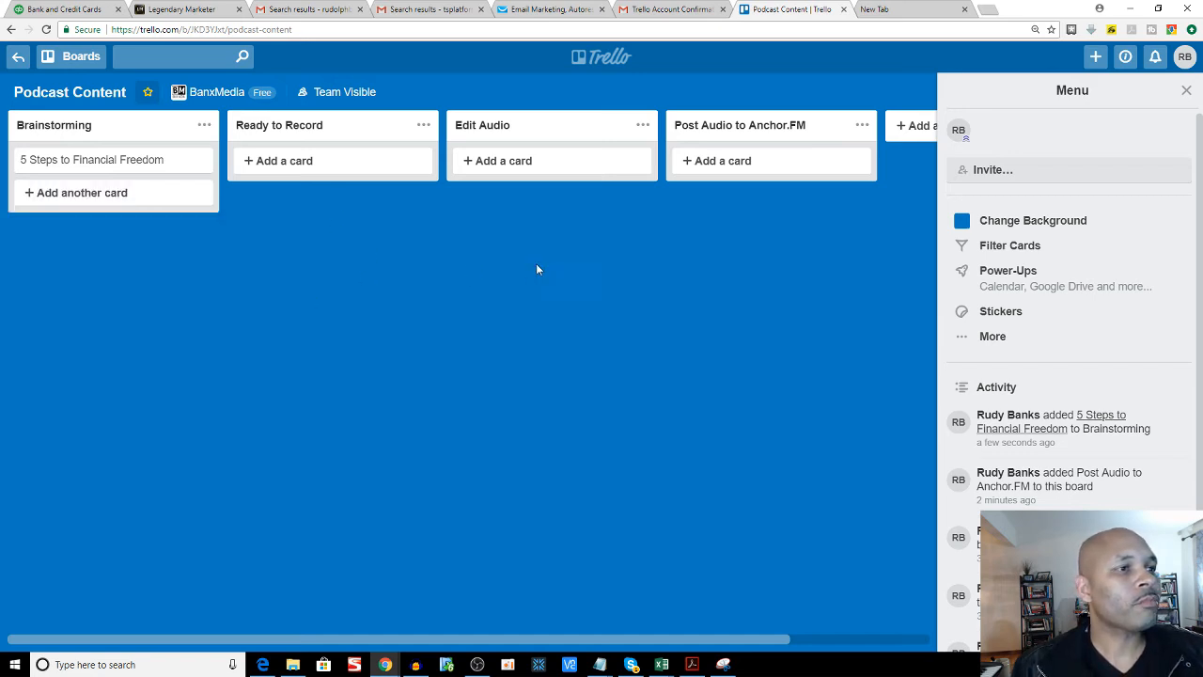
pyautogui.click(1186, 92)
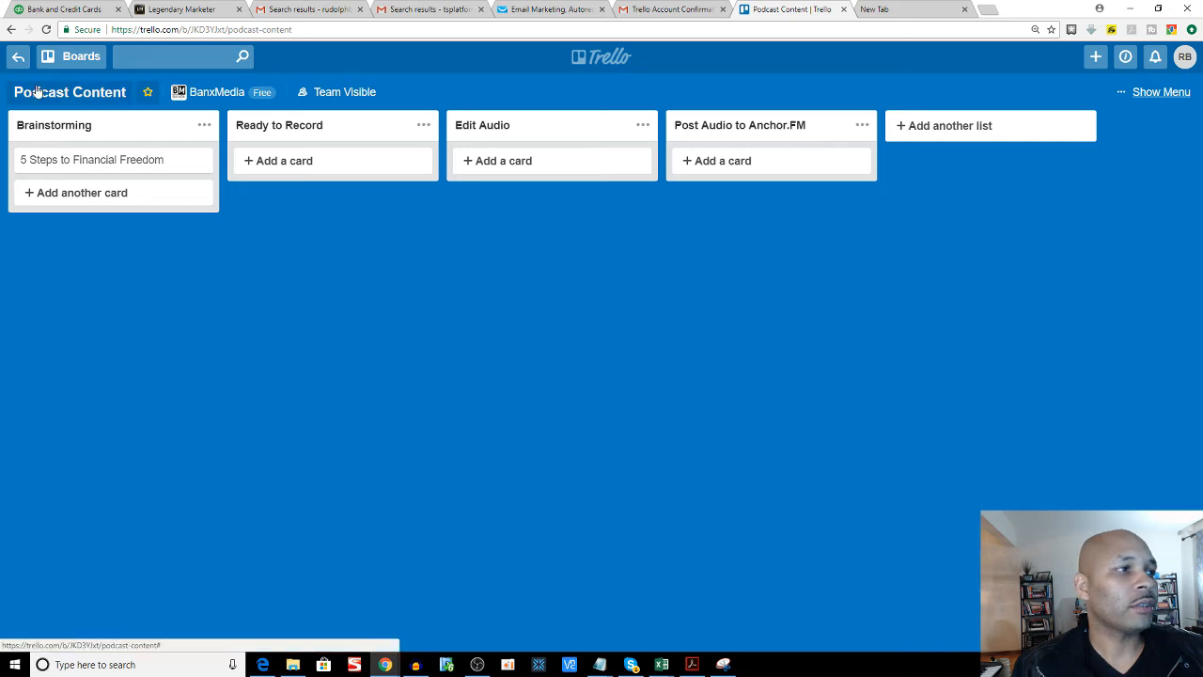
# Step: Review the boards overview and the list of boards, and reopen the BanxMedia team's Podcast Content board
pyautogui.click(19, 57)
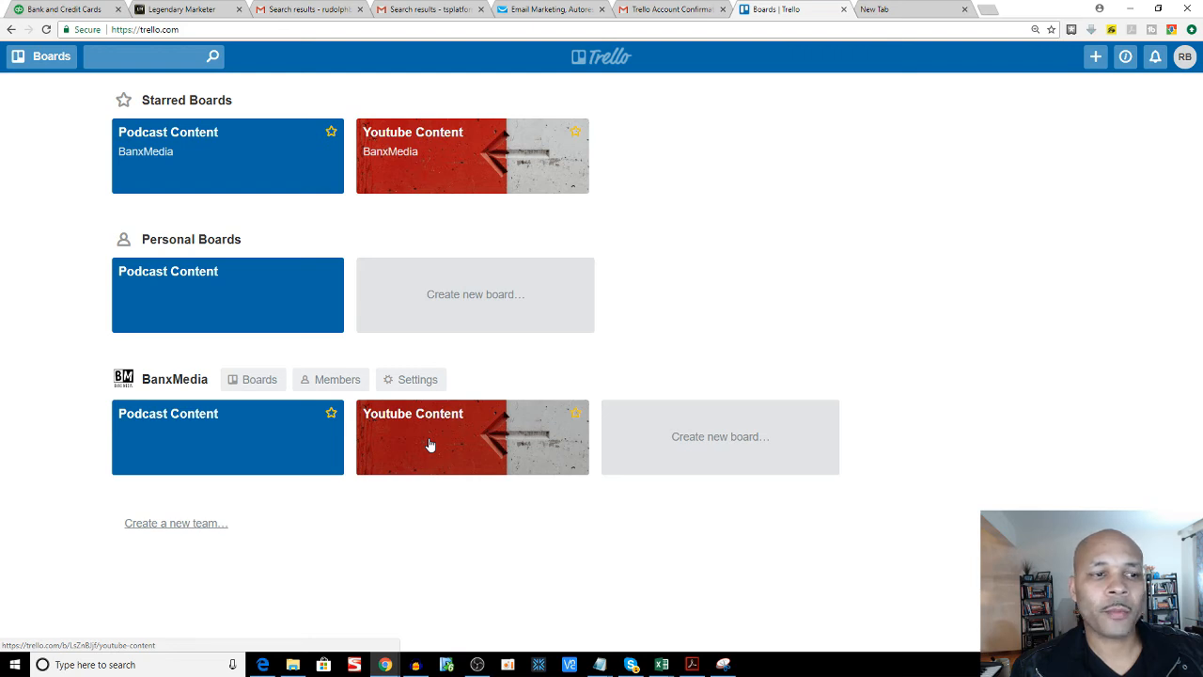
pyautogui.click(38, 60)
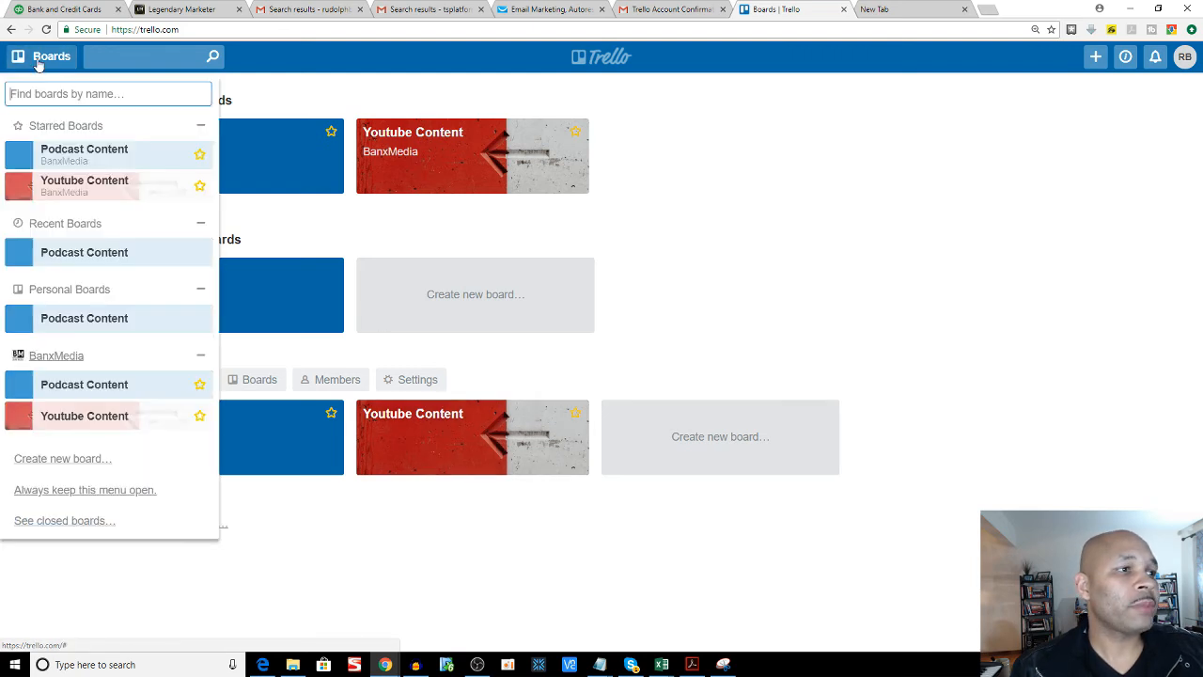
pyautogui.click(753, 198)
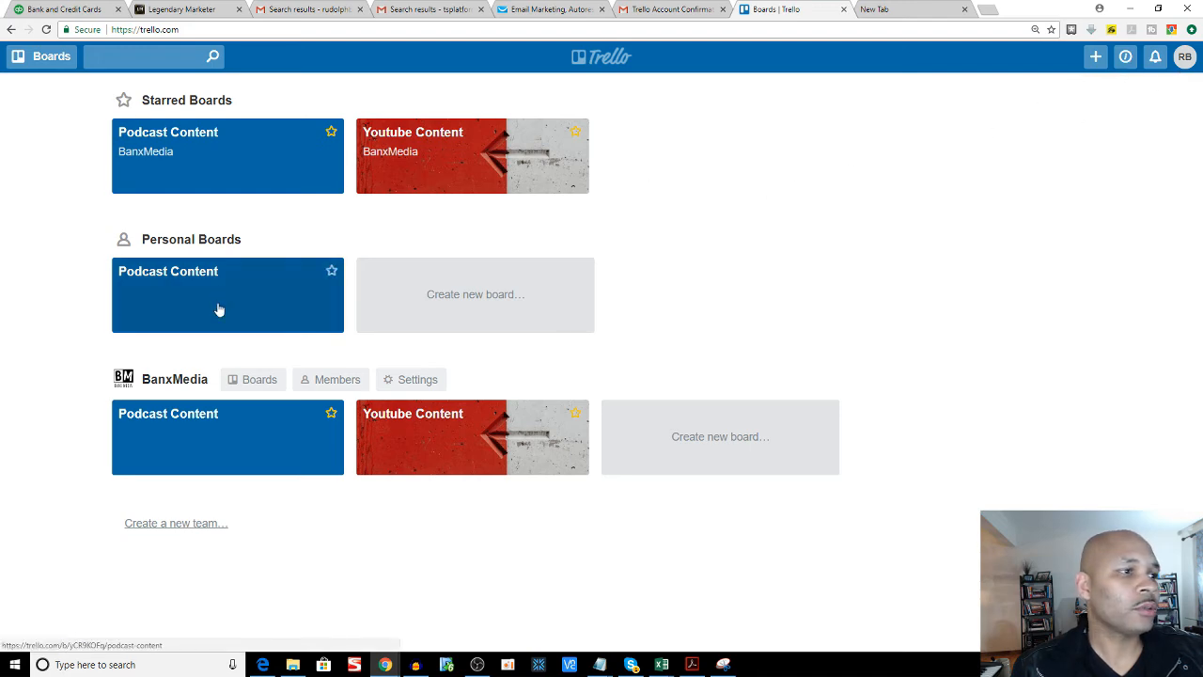
pyautogui.click(212, 420)
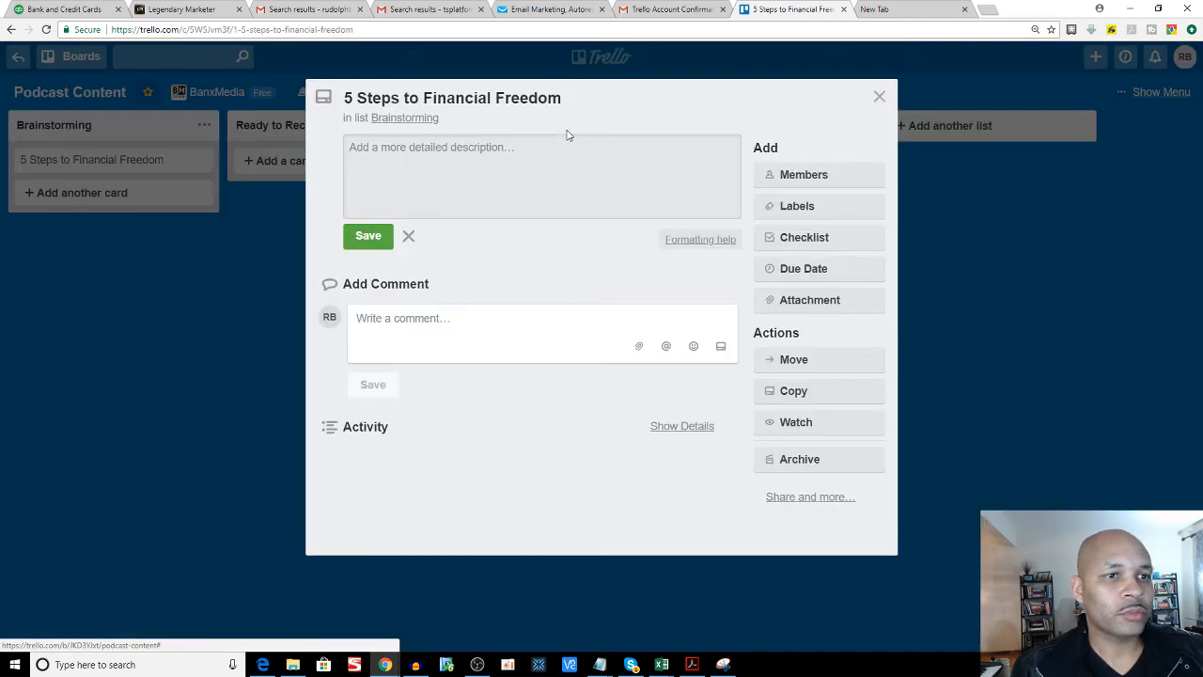
# Step: Examine the checklist, label and due date options of the "5 Steps to Financial Freedom" card, and close the card
pyautogui.click(798, 240)
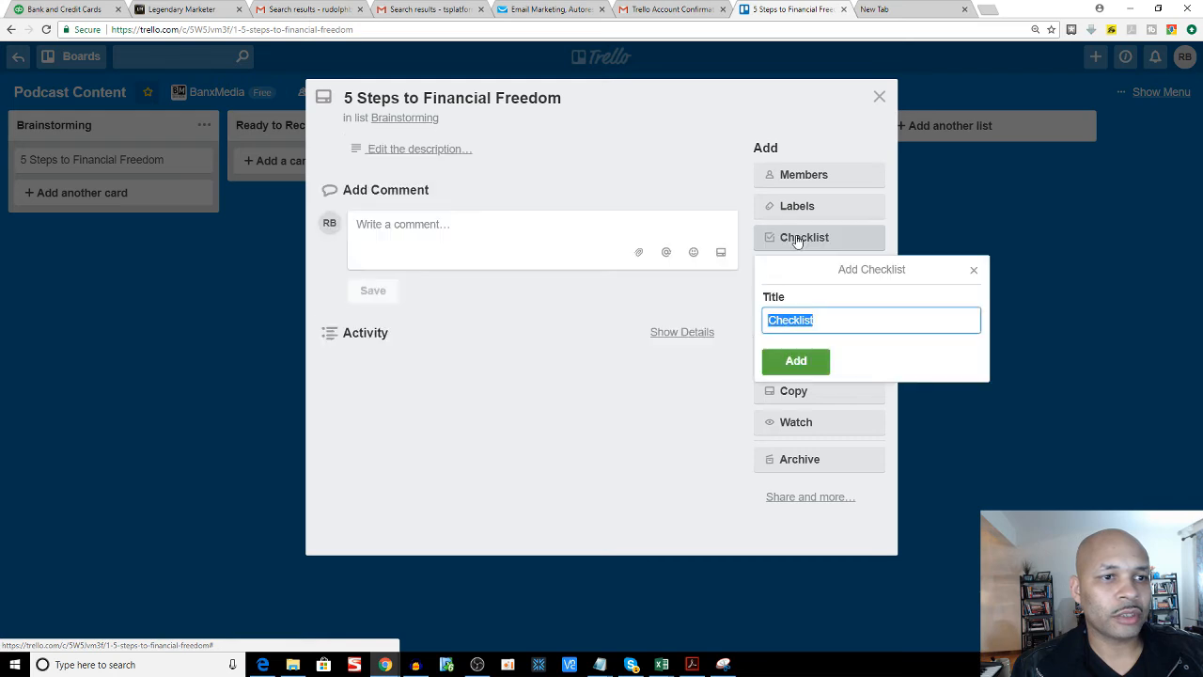
pyautogui.click(974, 273)
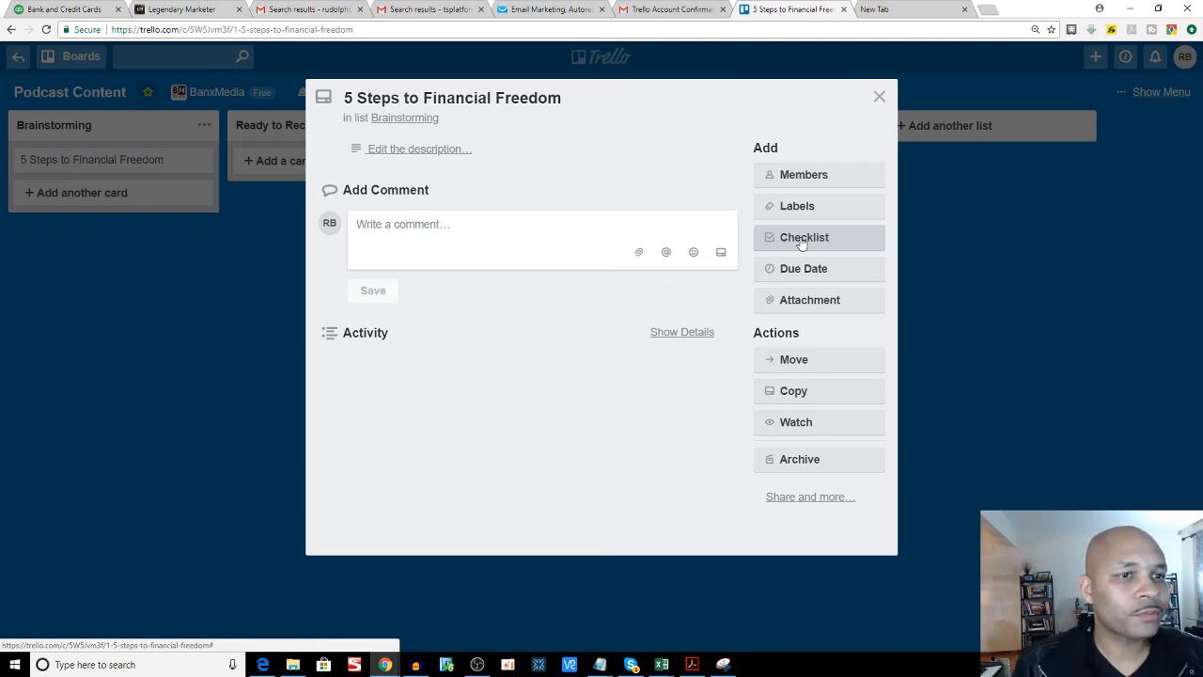
pyautogui.click(811, 211)
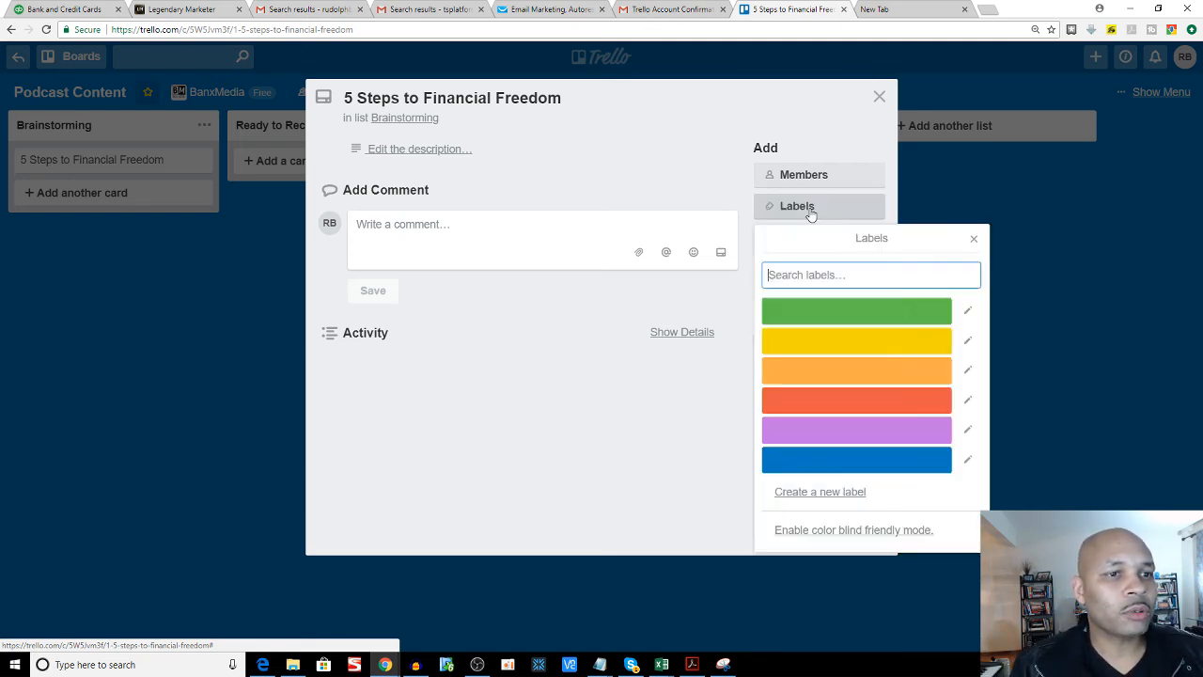
pyautogui.click(739, 189)
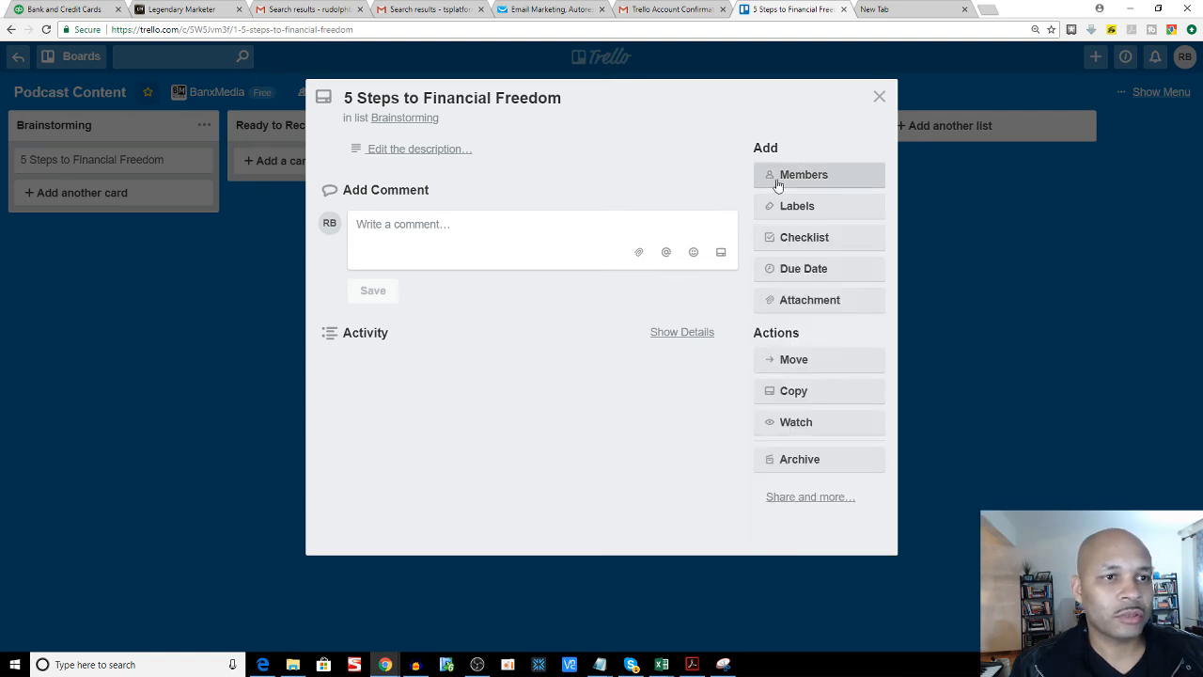
pyautogui.click(815, 278)
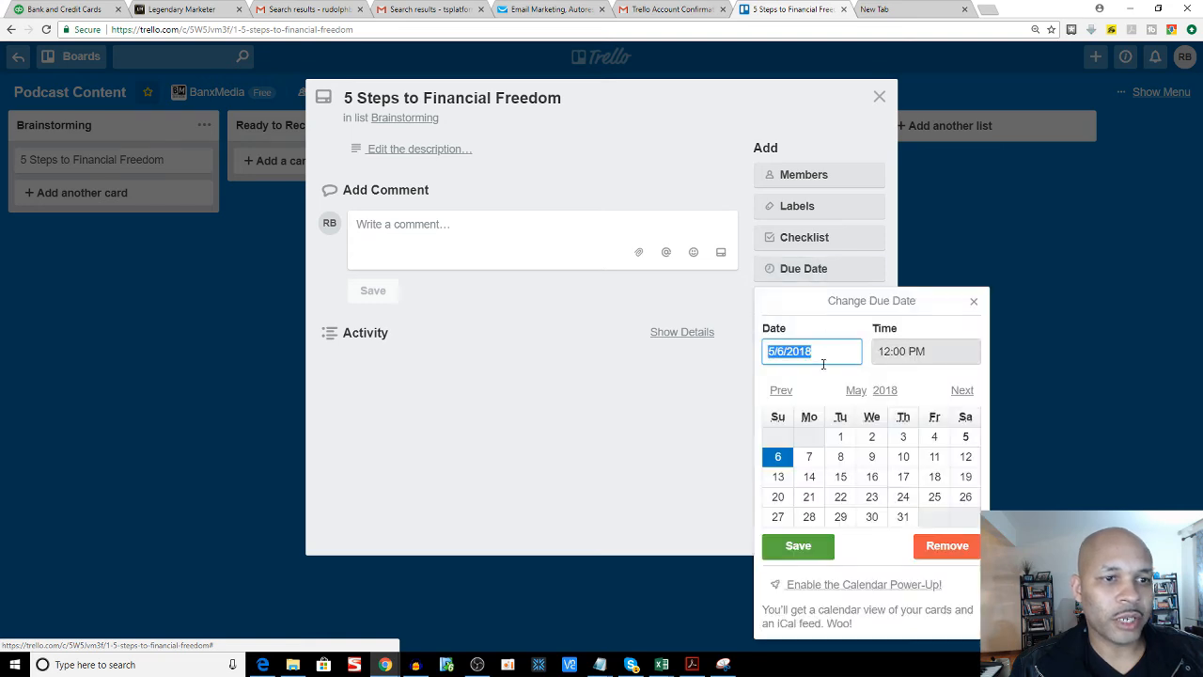
pyautogui.click(655, 363)
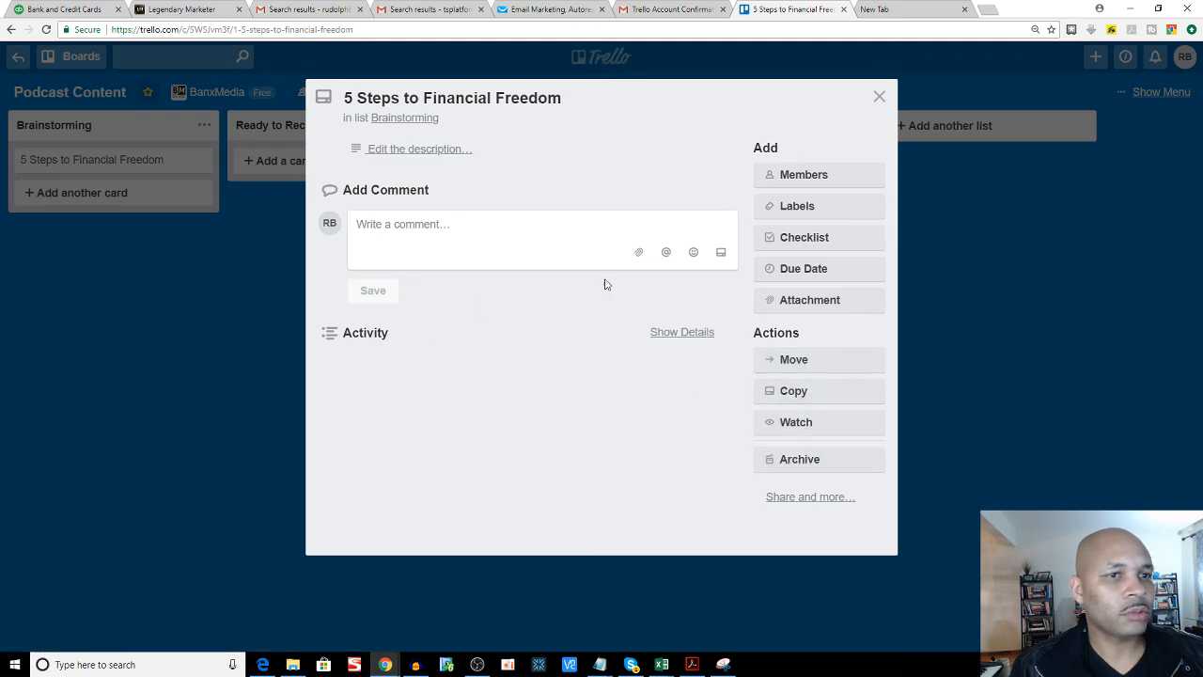
pyautogui.click(880, 97)
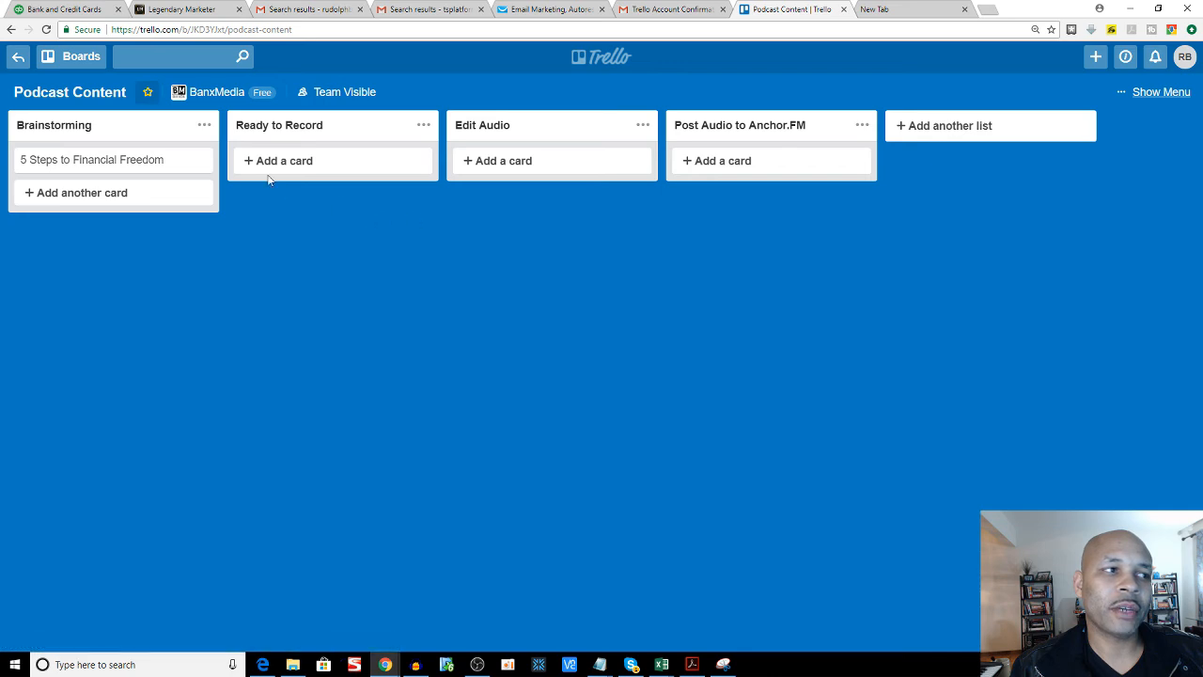
pyautogui.moveTo(139, 161)
pyautogui.mouseDown()
pyautogui.moveTo(386, 172)
pyautogui.moveTo(355, 175)
pyautogui.moveTo(596, 150)
pyautogui.moveTo(667, 163)
pyautogui.moveTo(125, 150)
pyautogui.moveTo(116, 161)
pyautogui.mouseUp()
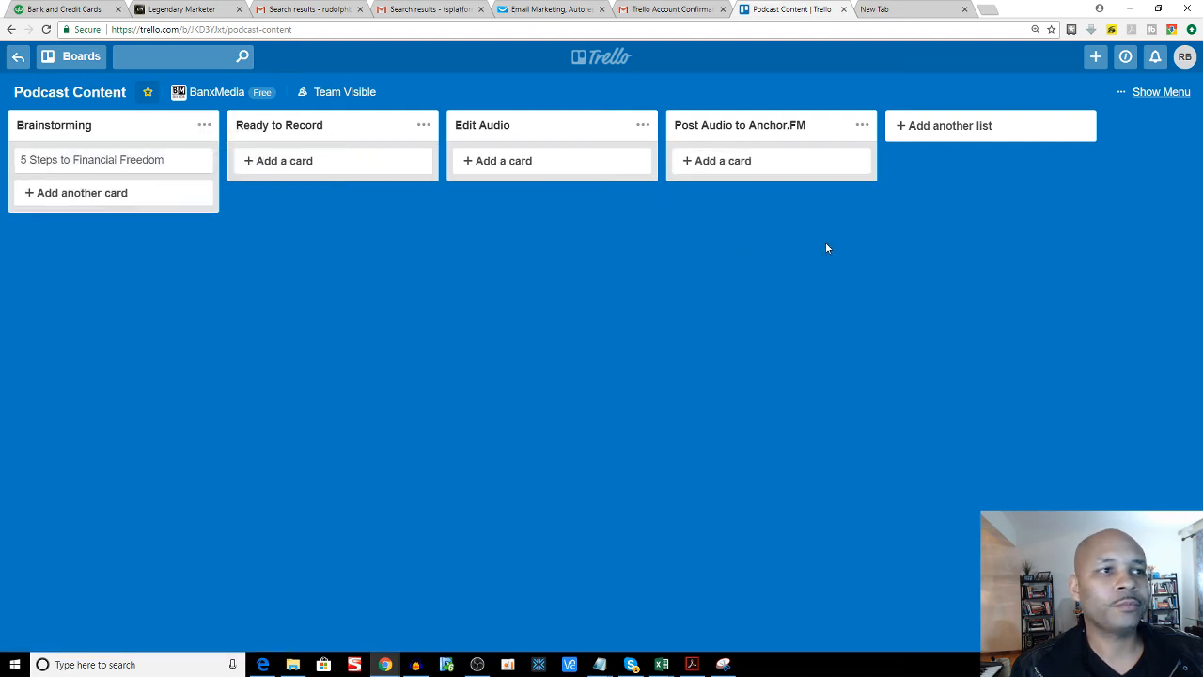
pyautogui.click(1156, 93)
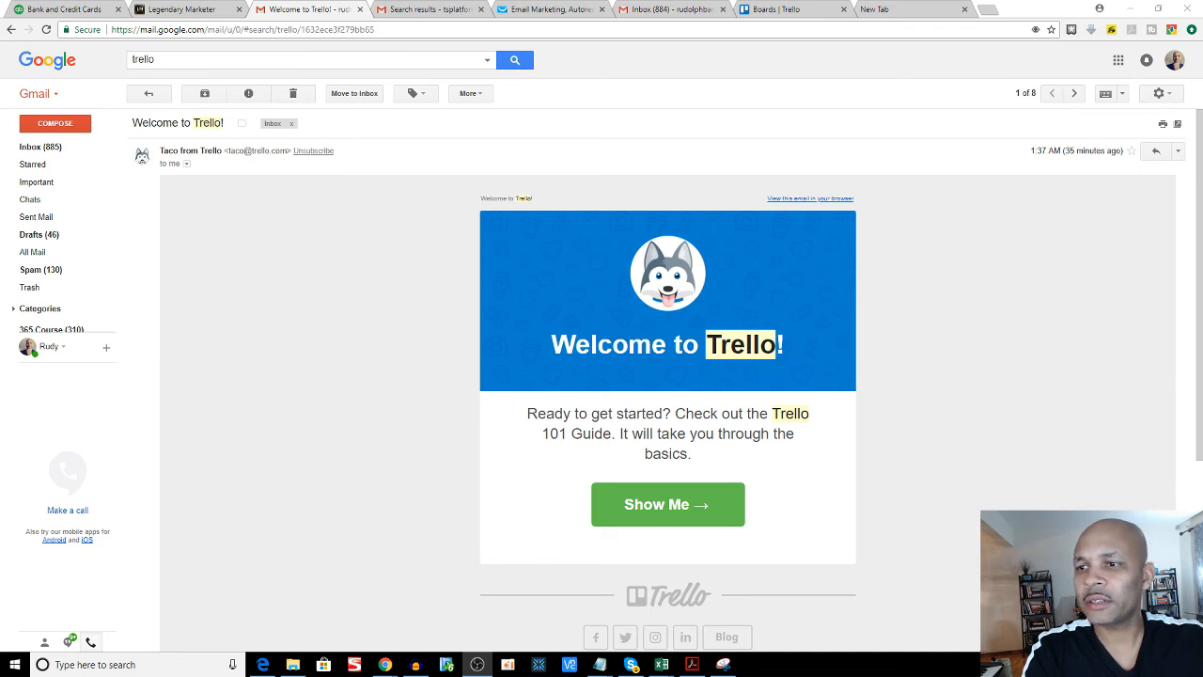
# Step: Open the Trello 101 guide from the Welcome to Trello email in Gmail and start its overview video
pyautogui.click(669, 508)
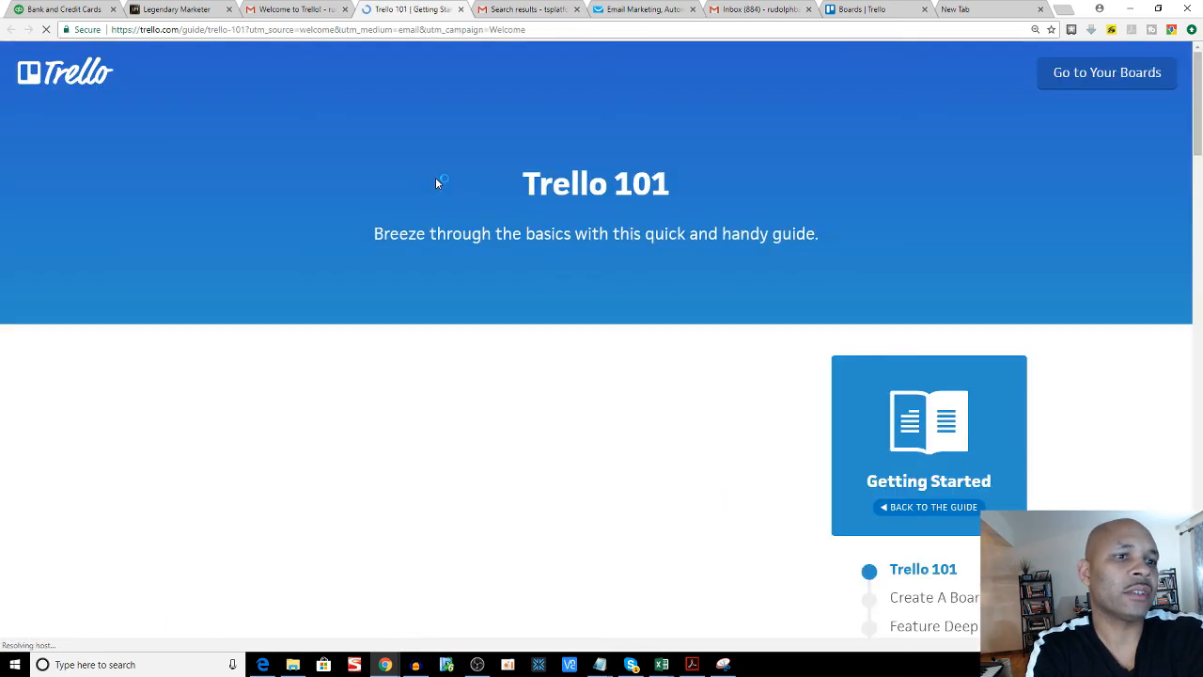
pyautogui.scroll(-3, 435, 184)
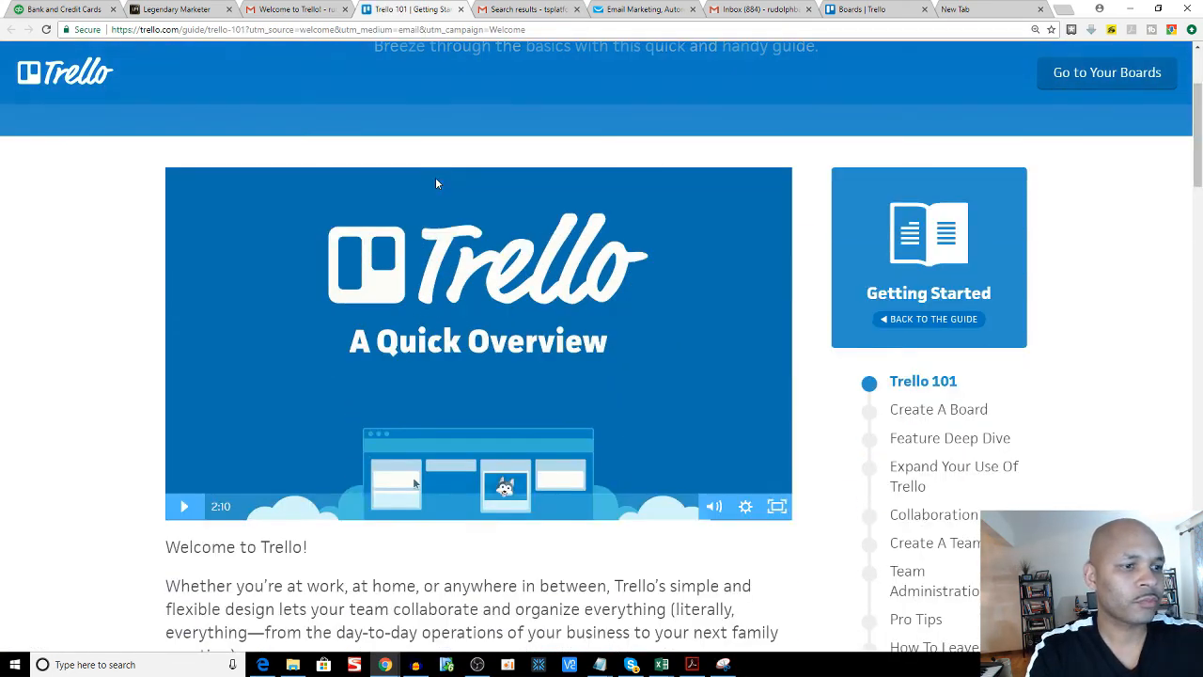
pyautogui.click(185, 433)
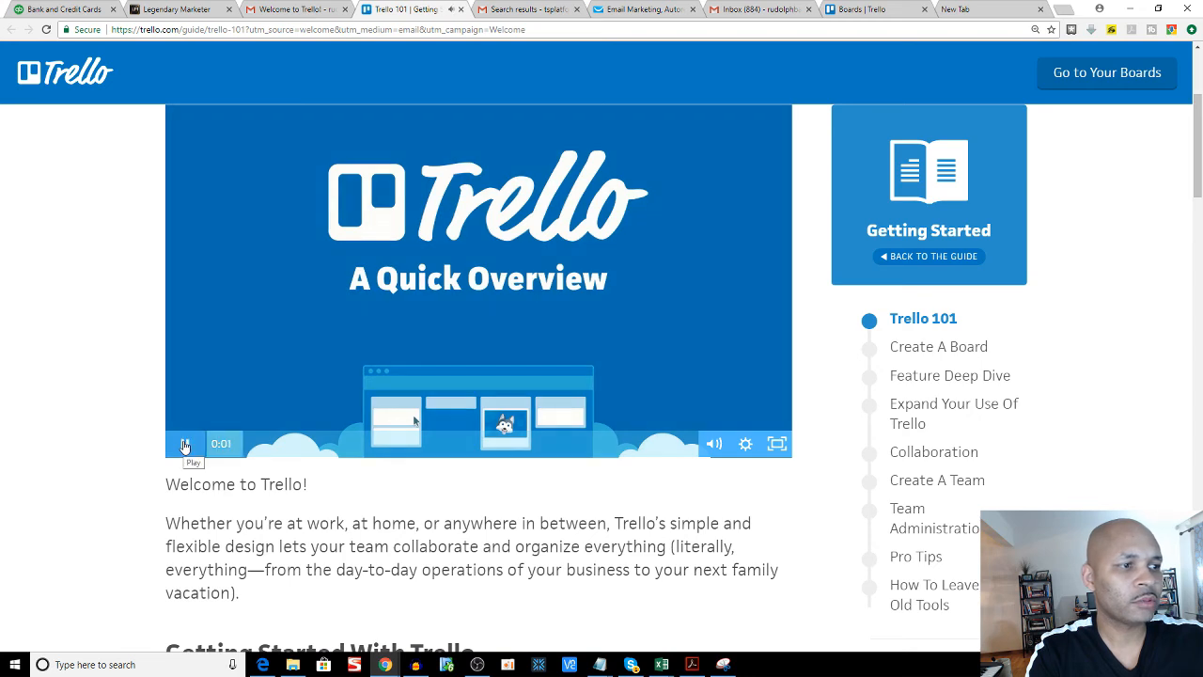
# Step: Skim the Trello overview video by skipping ahead to its closing links, and pause it at about 1:59
pyautogui.click(233, 448)
pyautogui.click(269, 450)
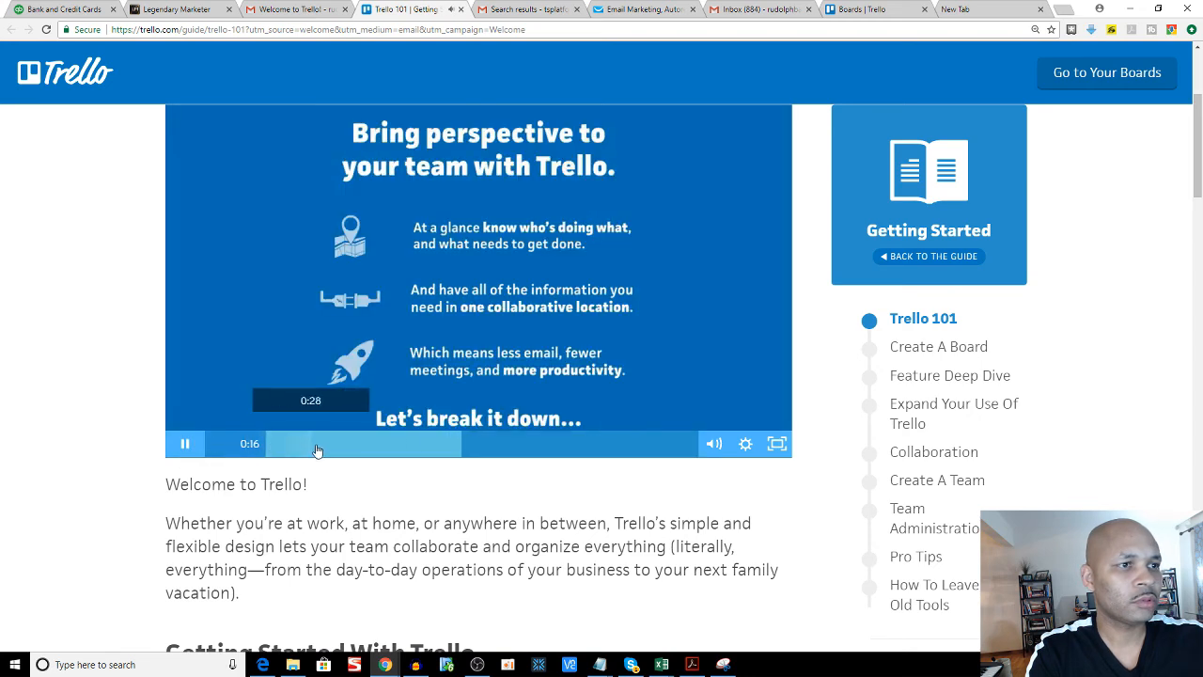
pyautogui.click(318, 452)
pyautogui.click(376, 454)
pyautogui.click(423, 456)
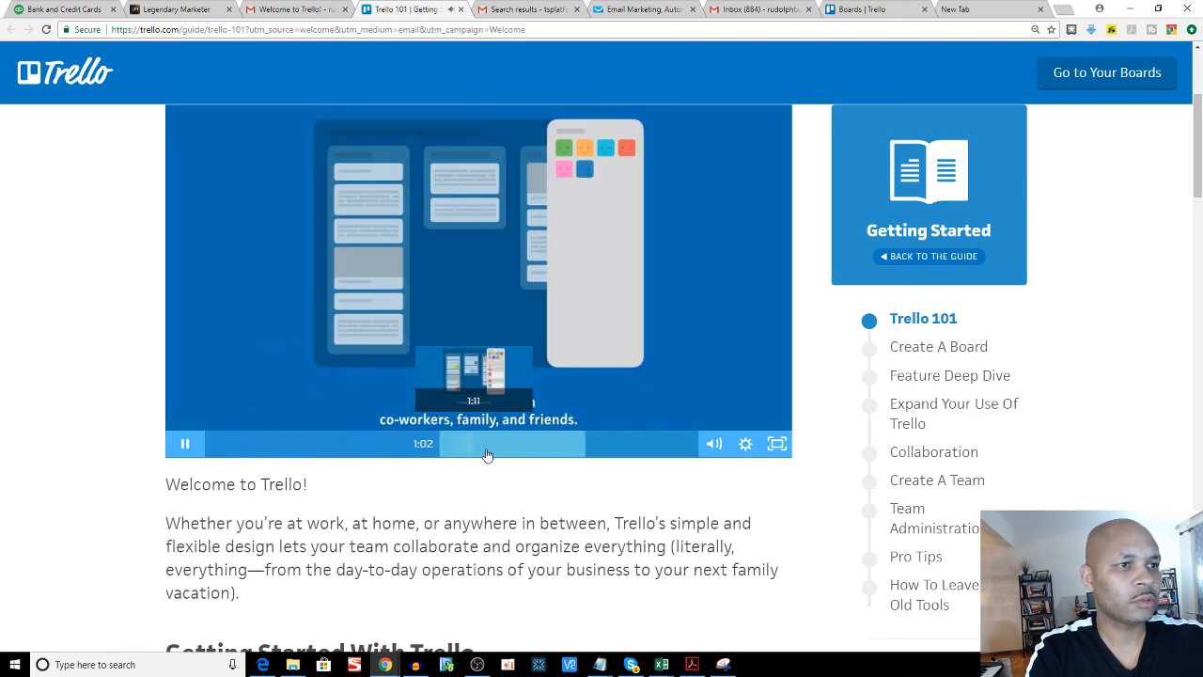
pyautogui.click(487, 457)
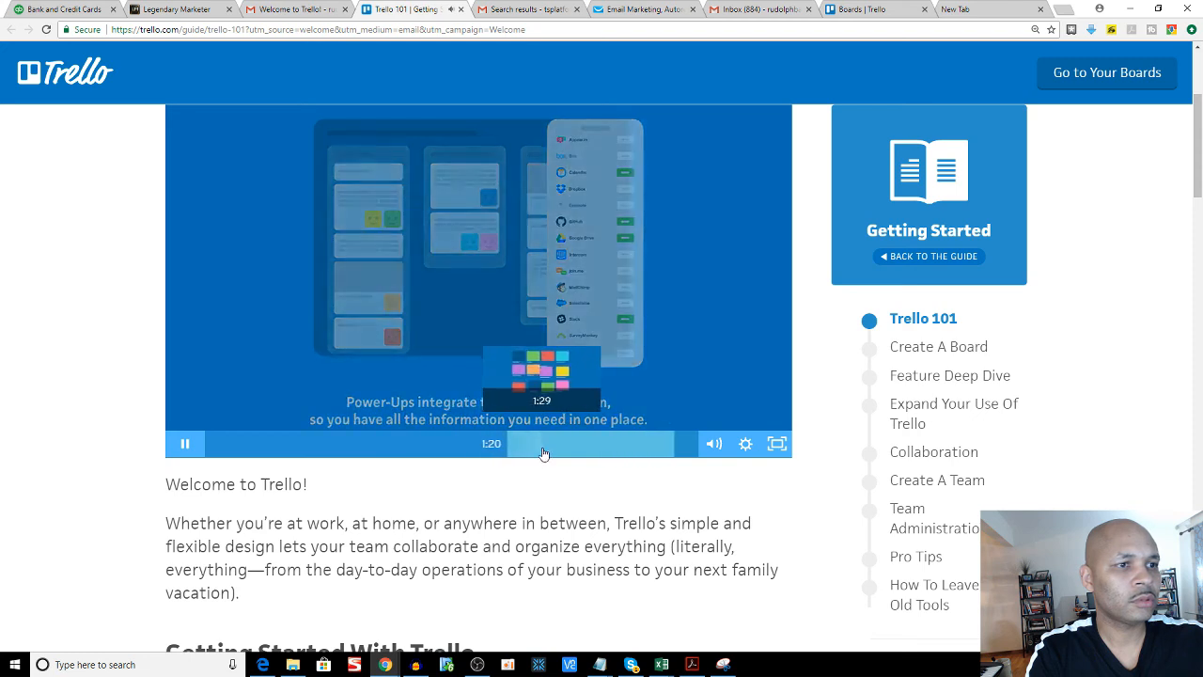
pyautogui.click(543, 460)
pyautogui.click(589, 452)
pyautogui.click(620, 452)
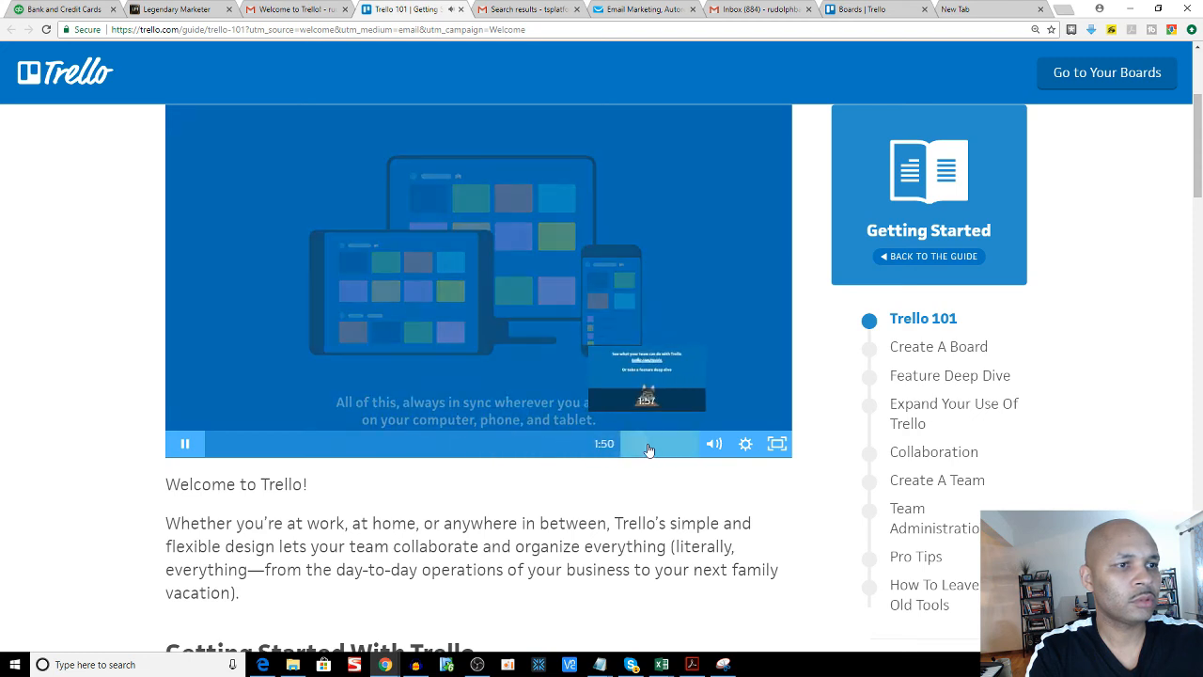
pyautogui.click(648, 451)
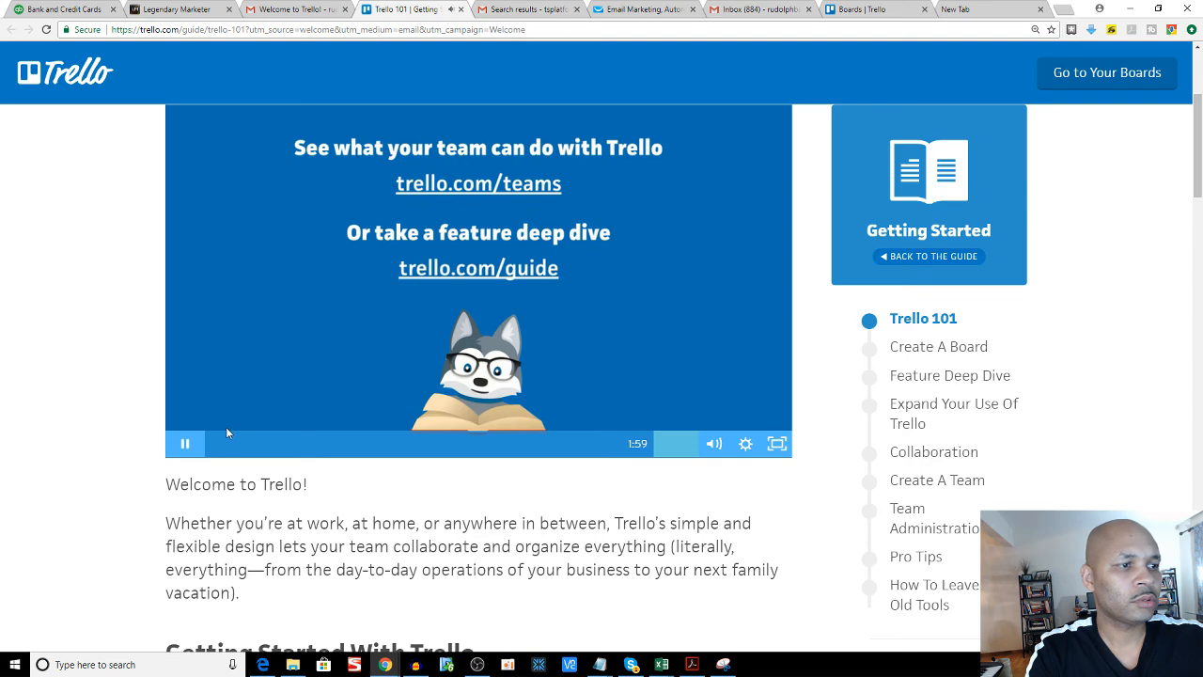
pyautogui.click(403, 328)
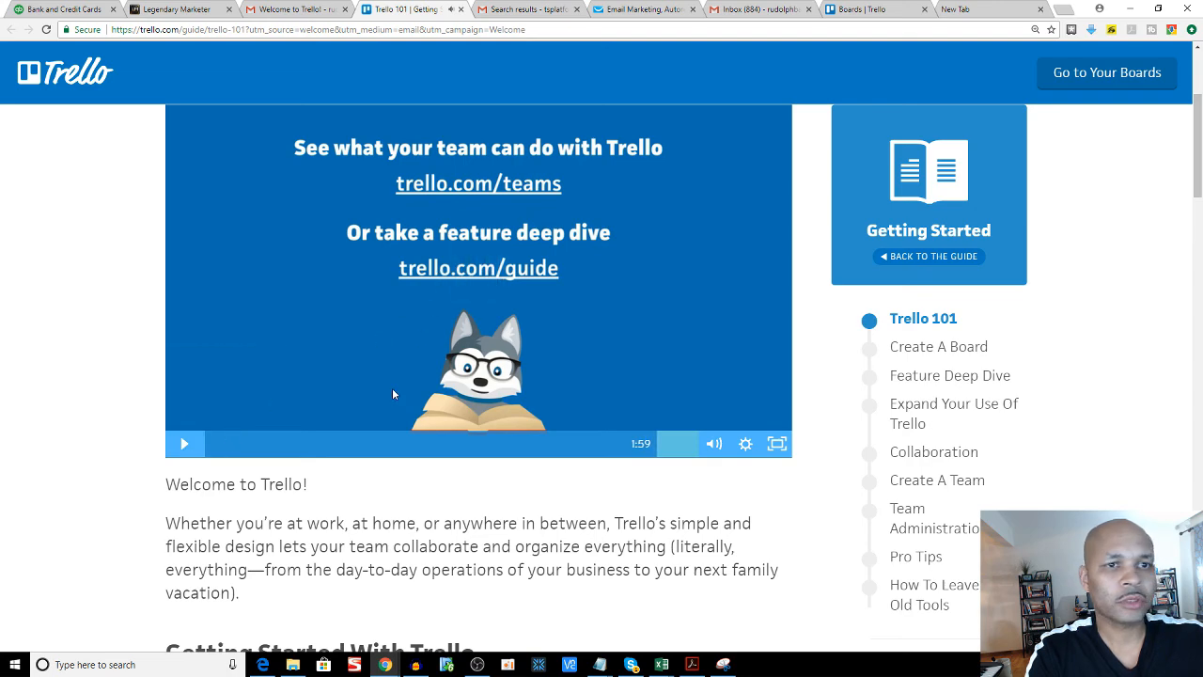
# Step: Open the guide's Create A Board topic and look over its introduction
pyautogui.scroll(-1, 618, 352)
pyautogui.scroll(-1, 915, 255)
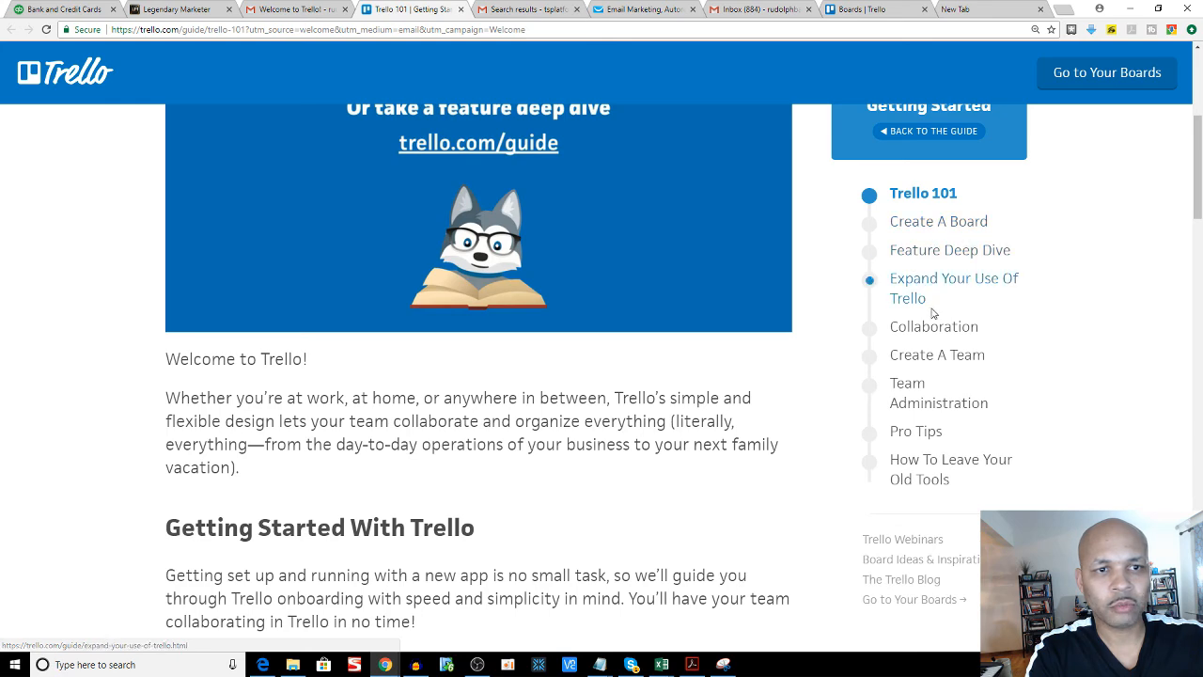
pyautogui.click(937, 223)
pyautogui.scroll(-3, 910, 270)
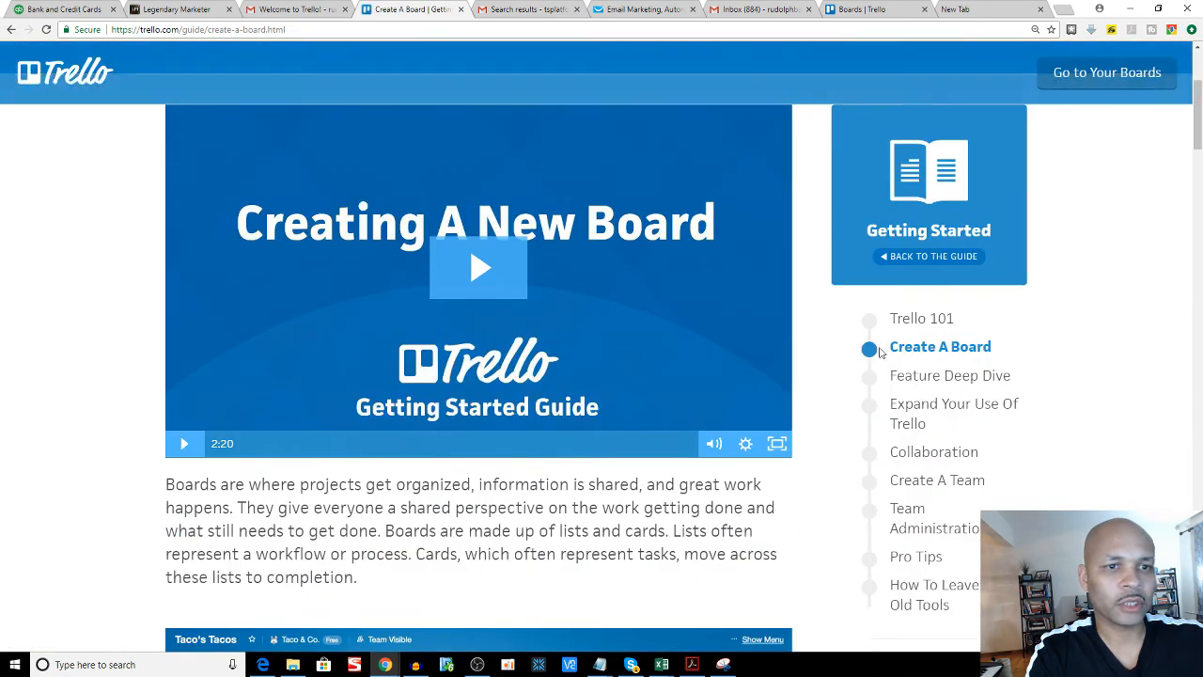
# Step: Open the Feature Deep Dive topic and read through its card back section on descriptions, comments and the Add tools
pyautogui.click(908, 378)
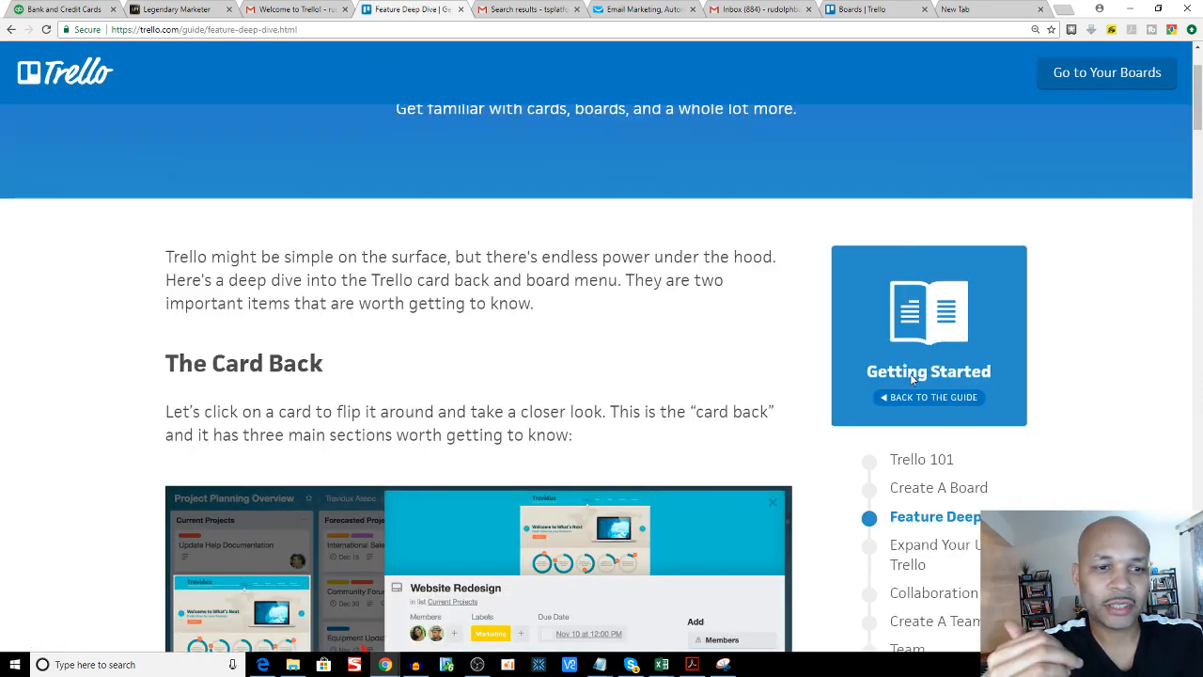
pyautogui.scroll(-3, 484, 329)
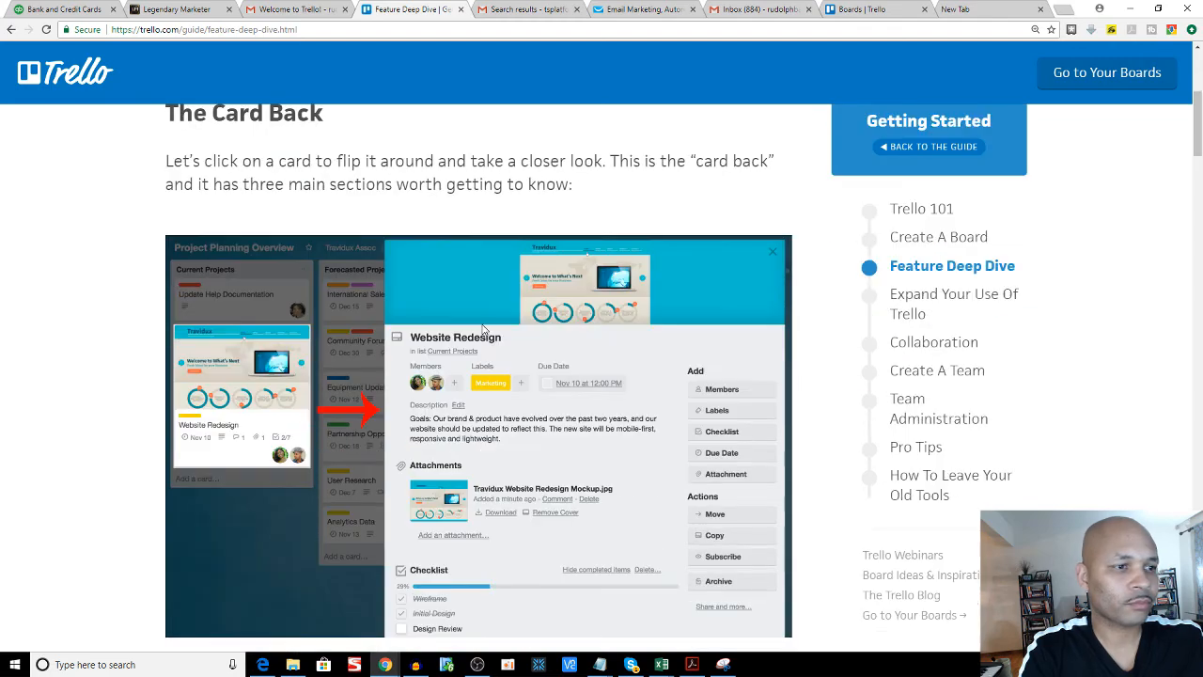
pyautogui.scroll(-2, 491, 339)
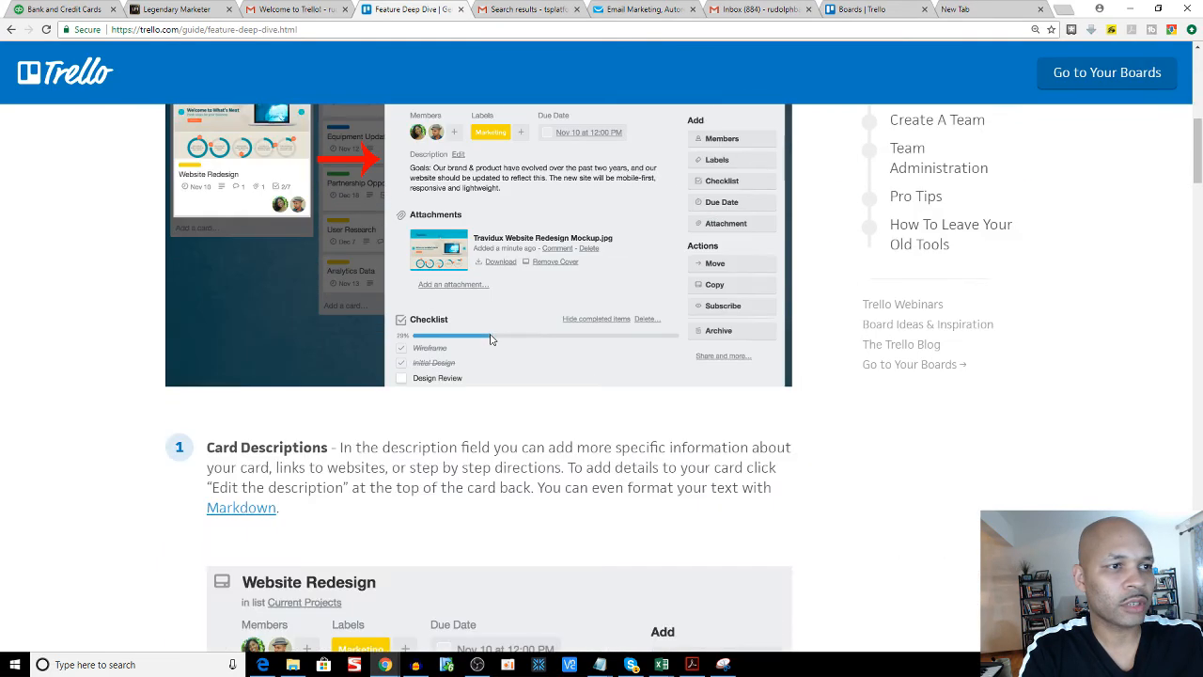
pyautogui.scroll(-3, 489, 339)
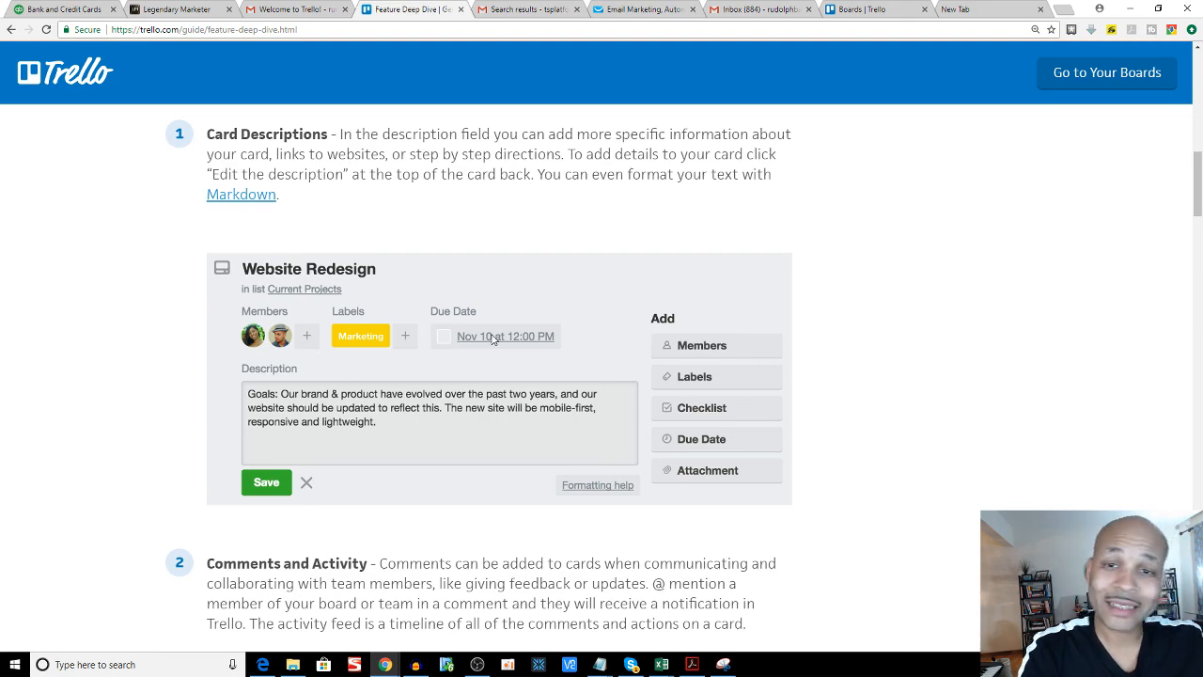
pyautogui.scroll(-10, 483, 330)
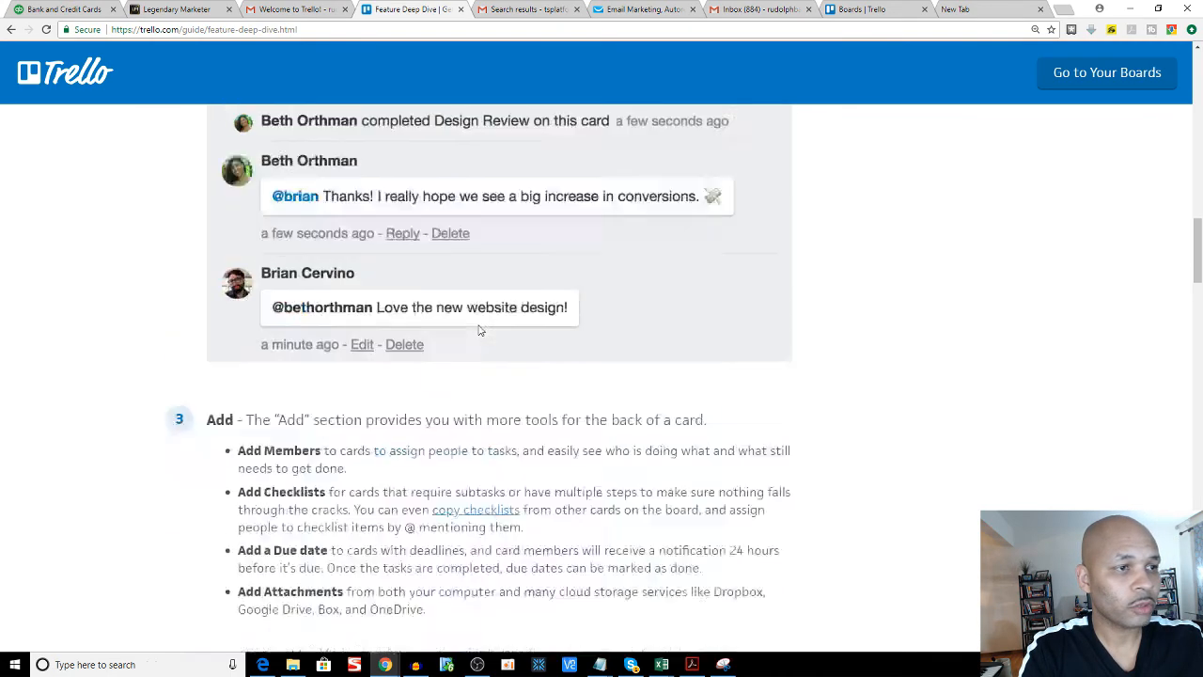
pyautogui.scroll(20, 646, 317)
pyautogui.scroll(-4, 686, 317)
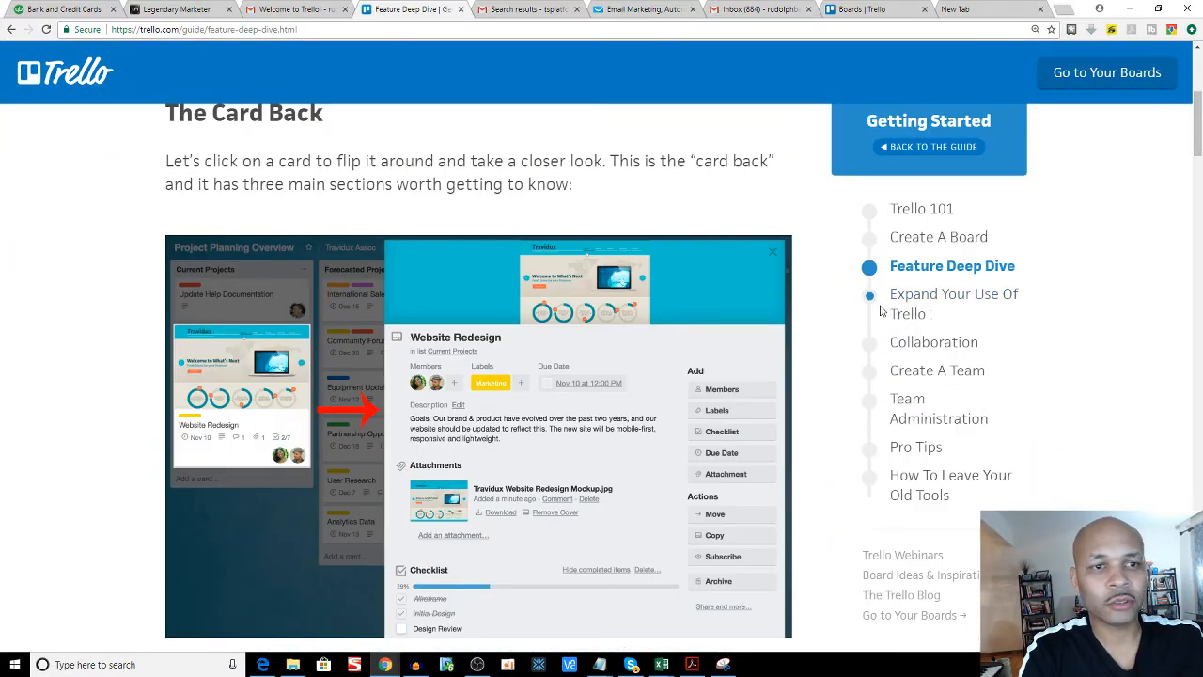
# Step: Open the Pro Tips topic and review its sections on keyboard shortcuts, importing items and marking cards as done
pyautogui.scroll(-1, 912, 315)
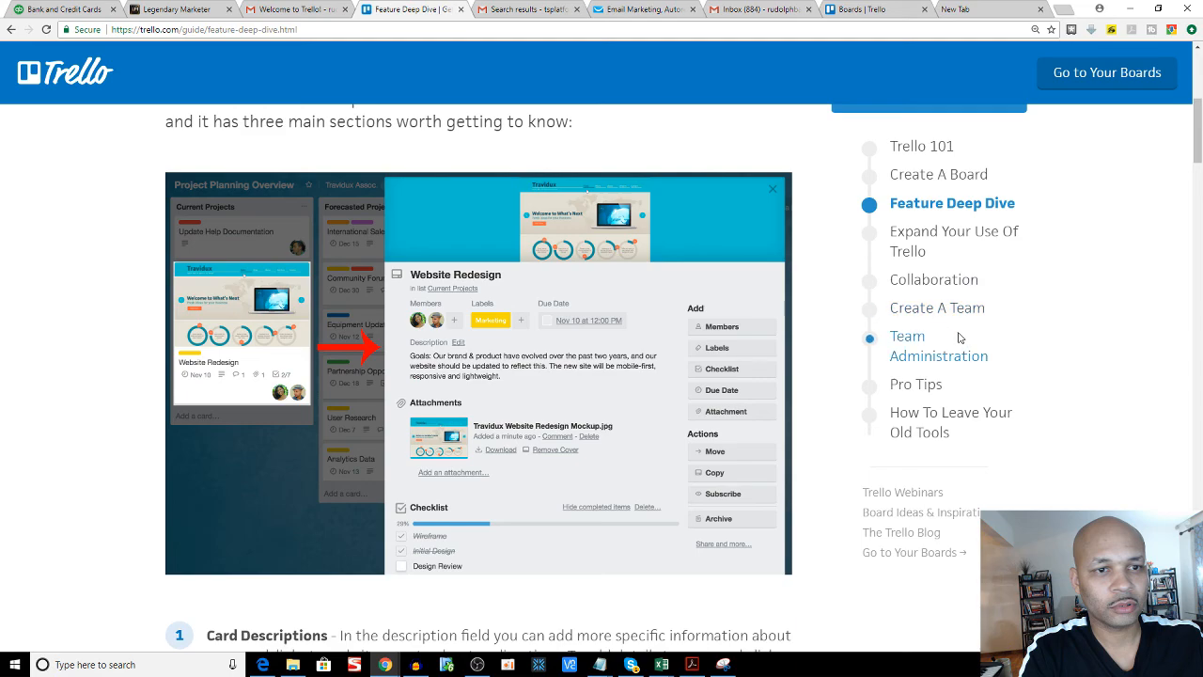
pyautogui.scroll(-1, 959, 336)
pyautogui.click(930, 329)
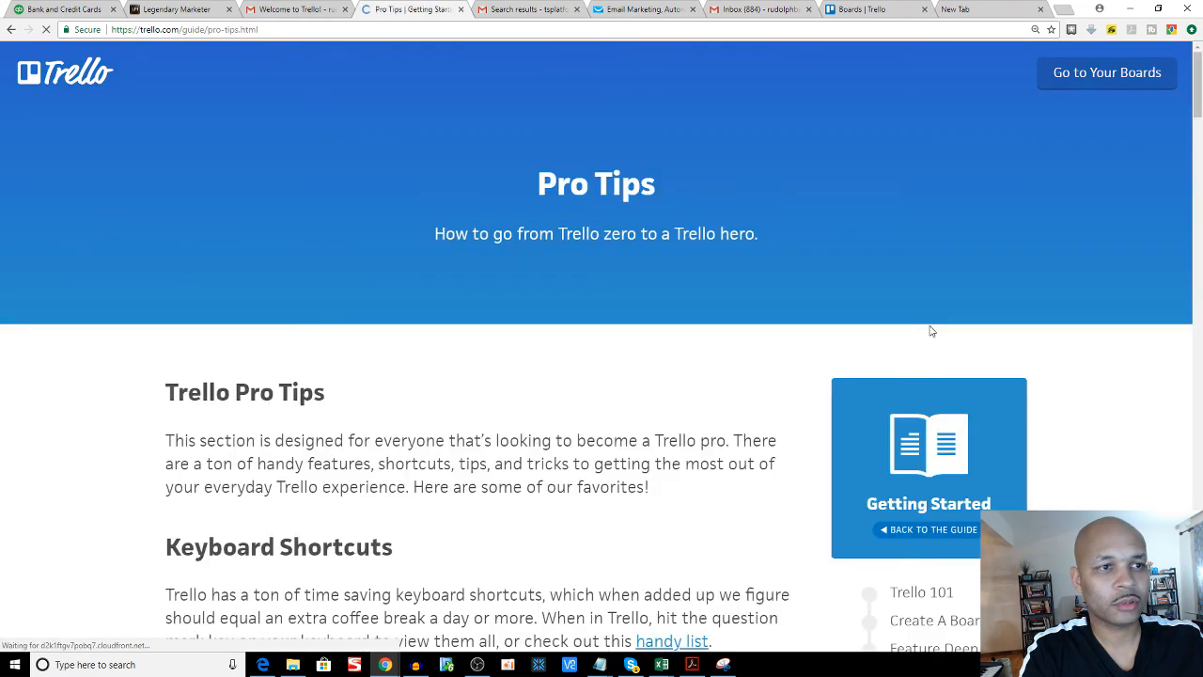
pyautogui.scroll(-4, 866, 341)
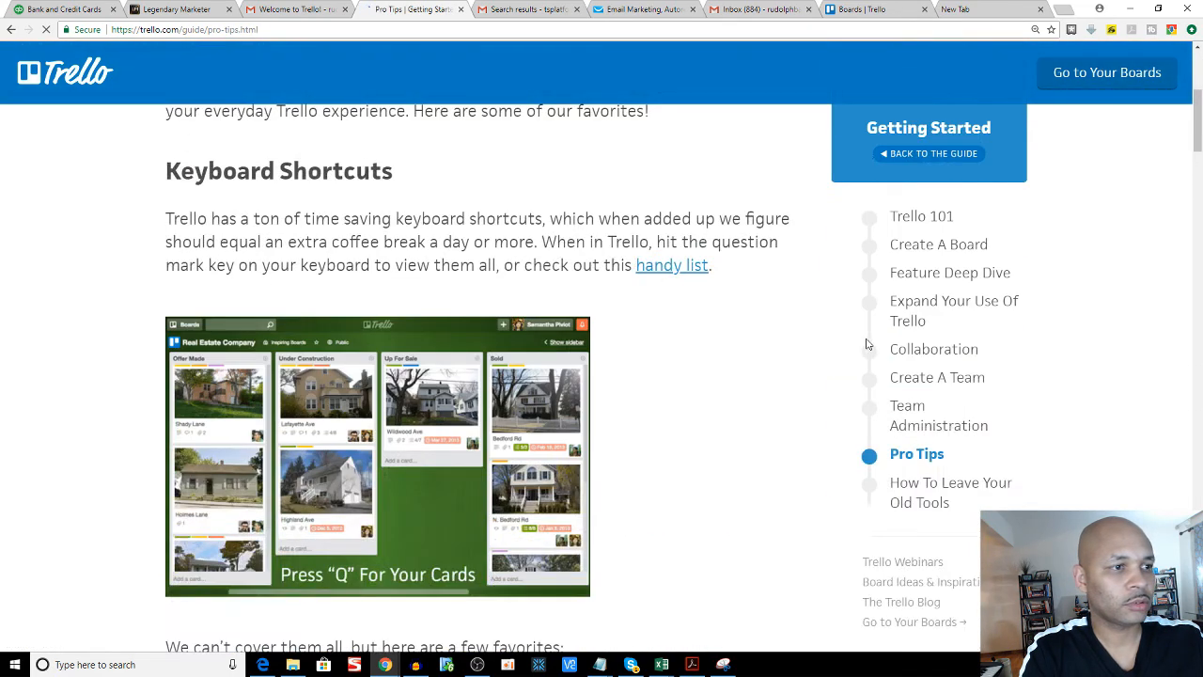
pyautogui.scroll(-1, 866, 344)
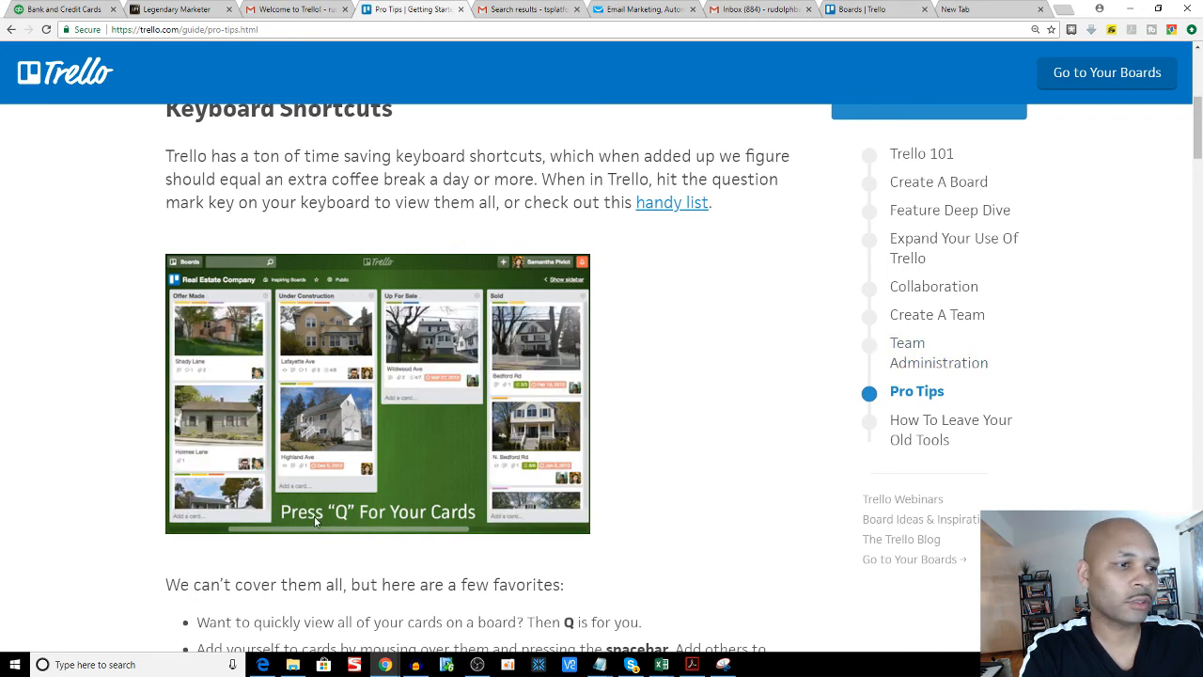
pyautogui.scroll(2, 315, 517)
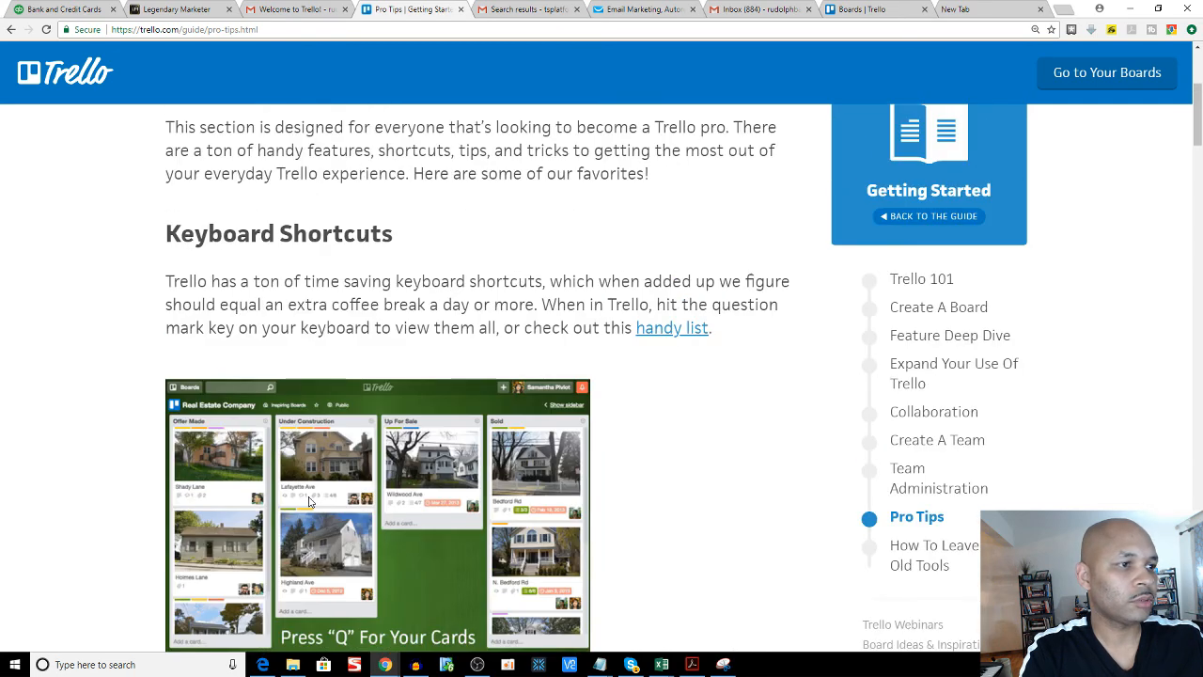
pyautogui.scroll(-6, 354, 424)
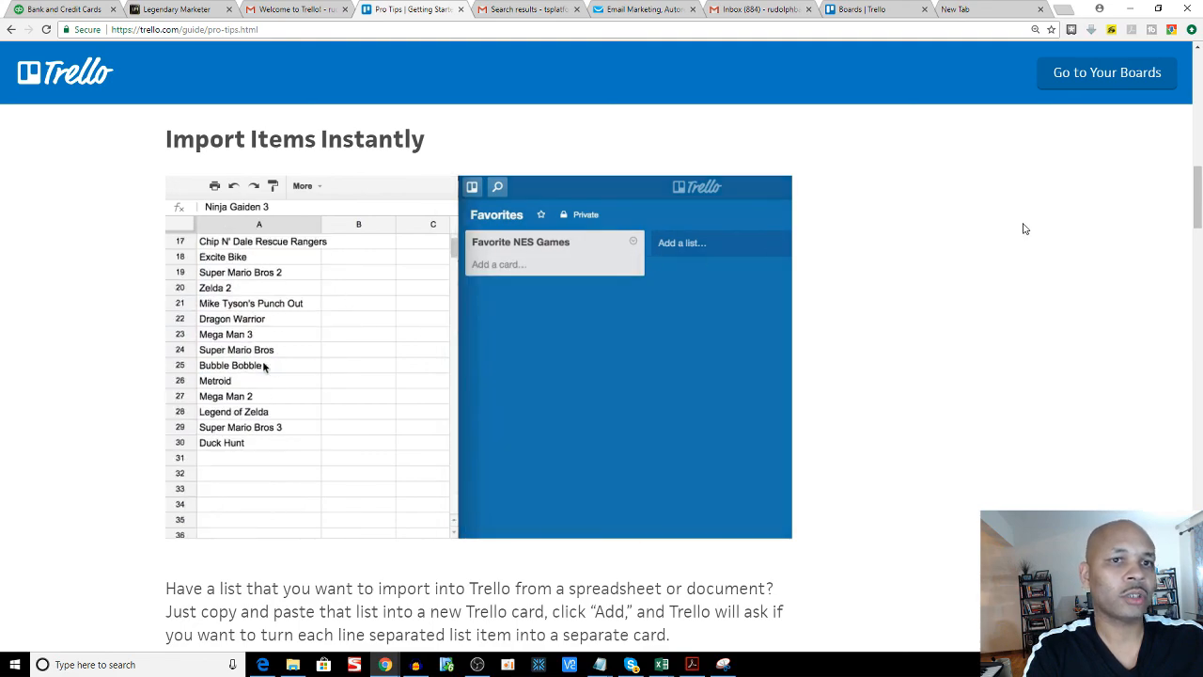
pyautogui.scroll(-7, 983, 238)
pyautogui.scroll(-5, 977, 246)
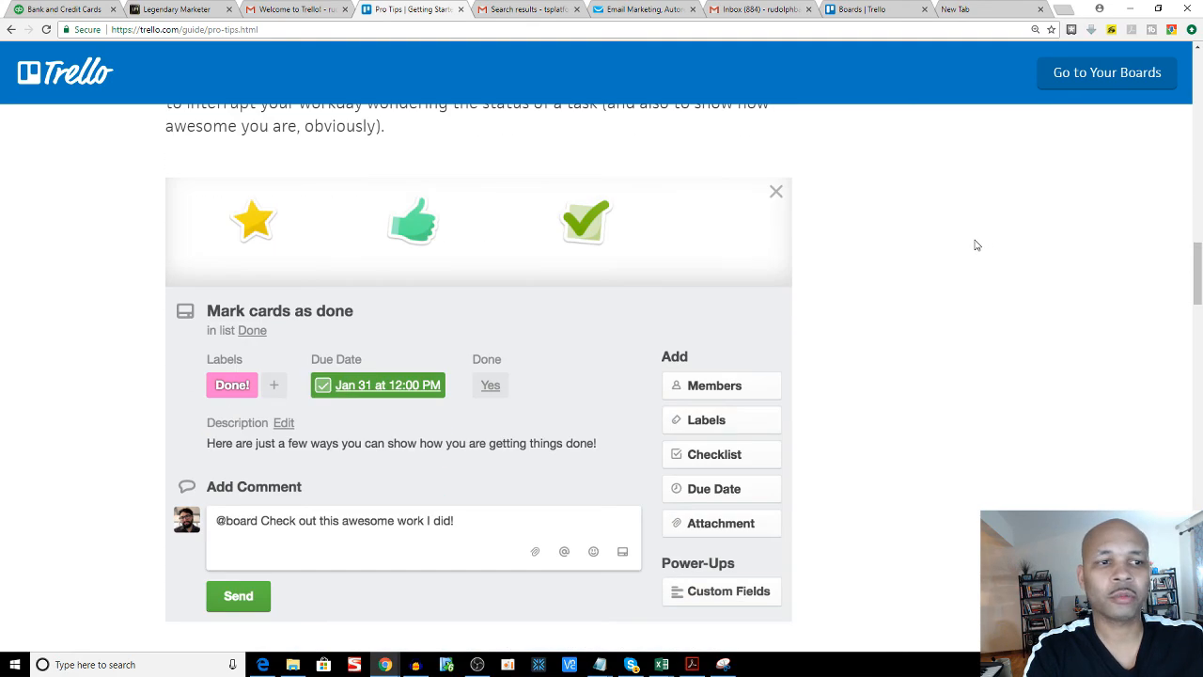
pyautogui.scroll(17, 975, 245)
pyautogui.scroll(3, 951, 181)
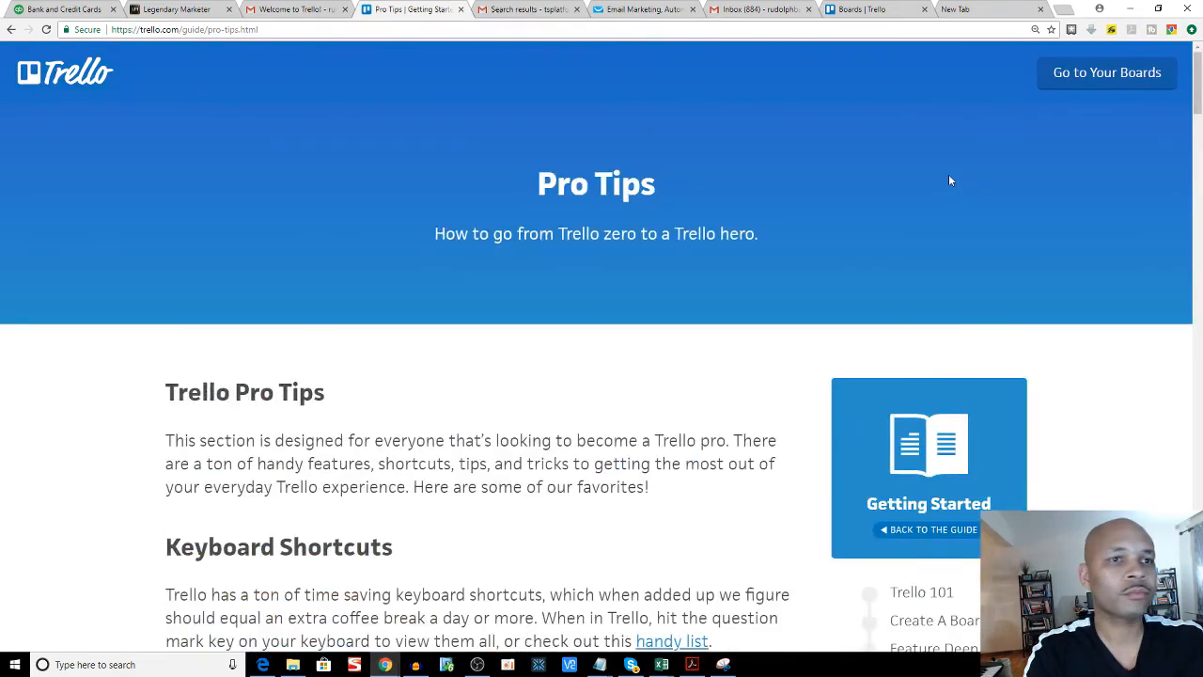
# Step: Open the How To Leave Your Old Tools topic and skim its tips for switching a team to Trello
pyautogui.scroll(-9, 741, 253)
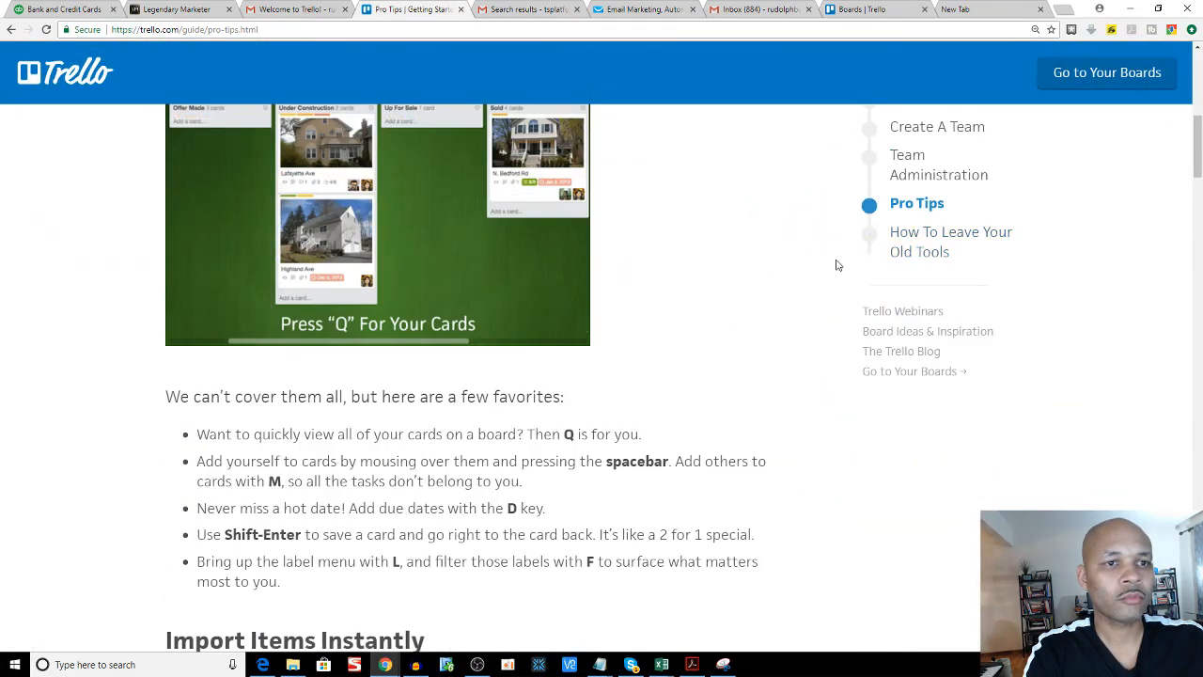
pyautogui.click(873, 249)
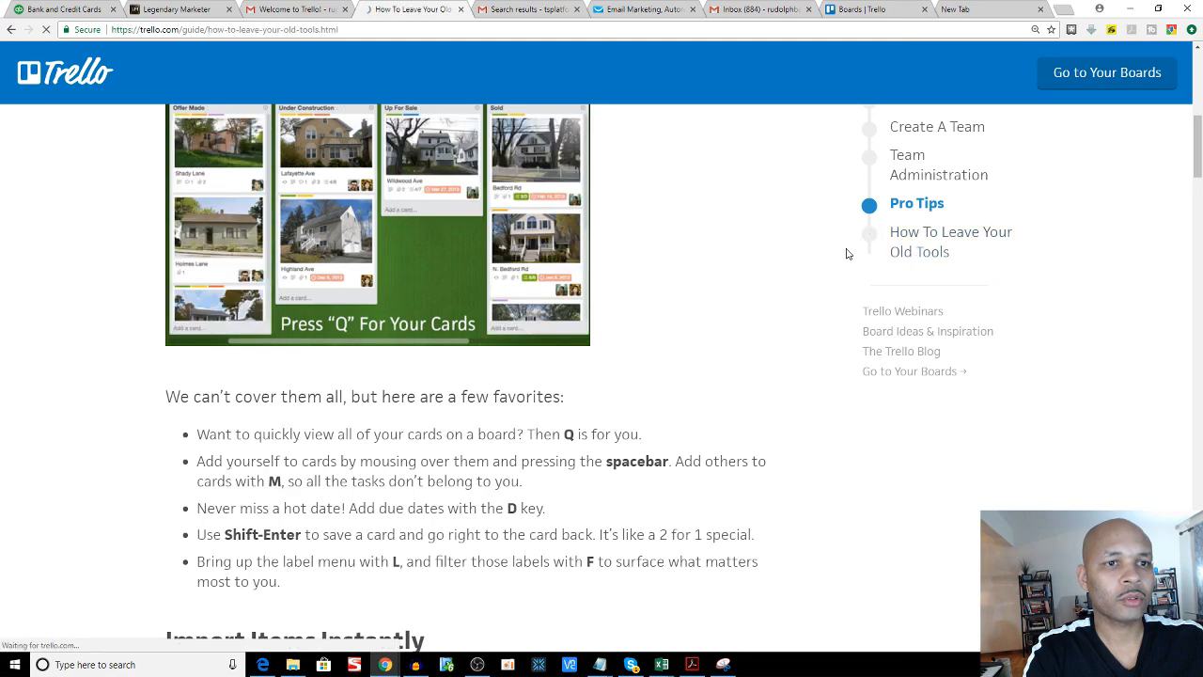
pyautogui.scroll(-3, 750, 276)
pyautogui.scroll(-1, 749, 276)
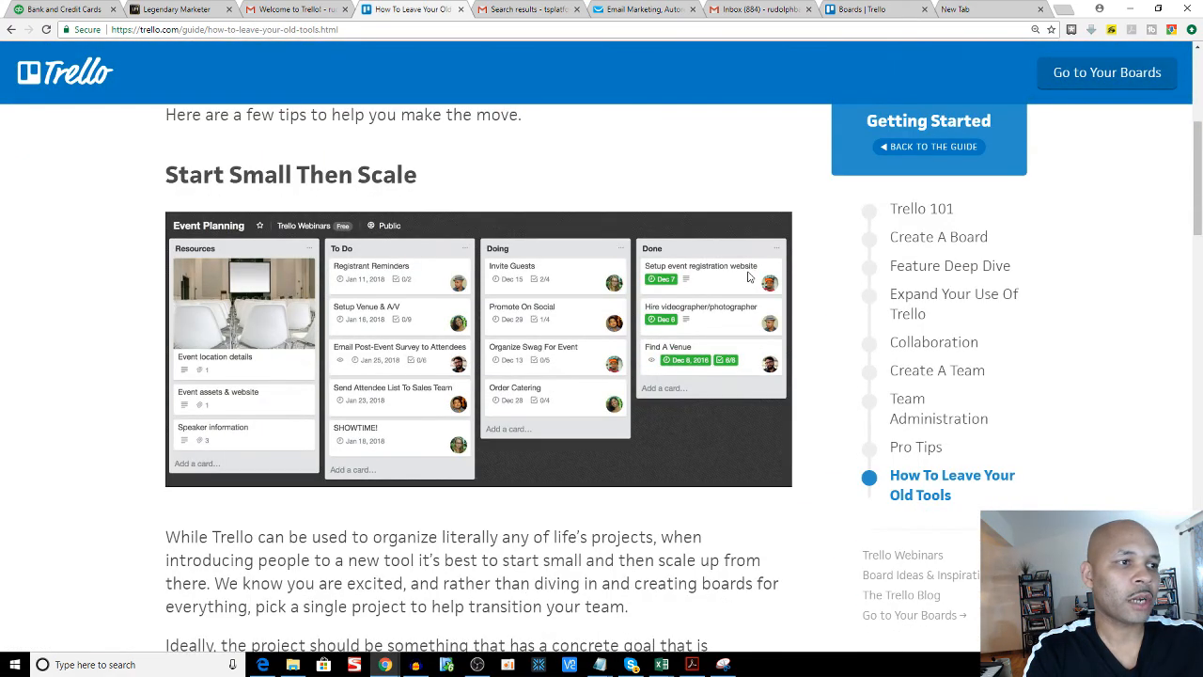
pyautogui.scroll(-10, 749, 277)
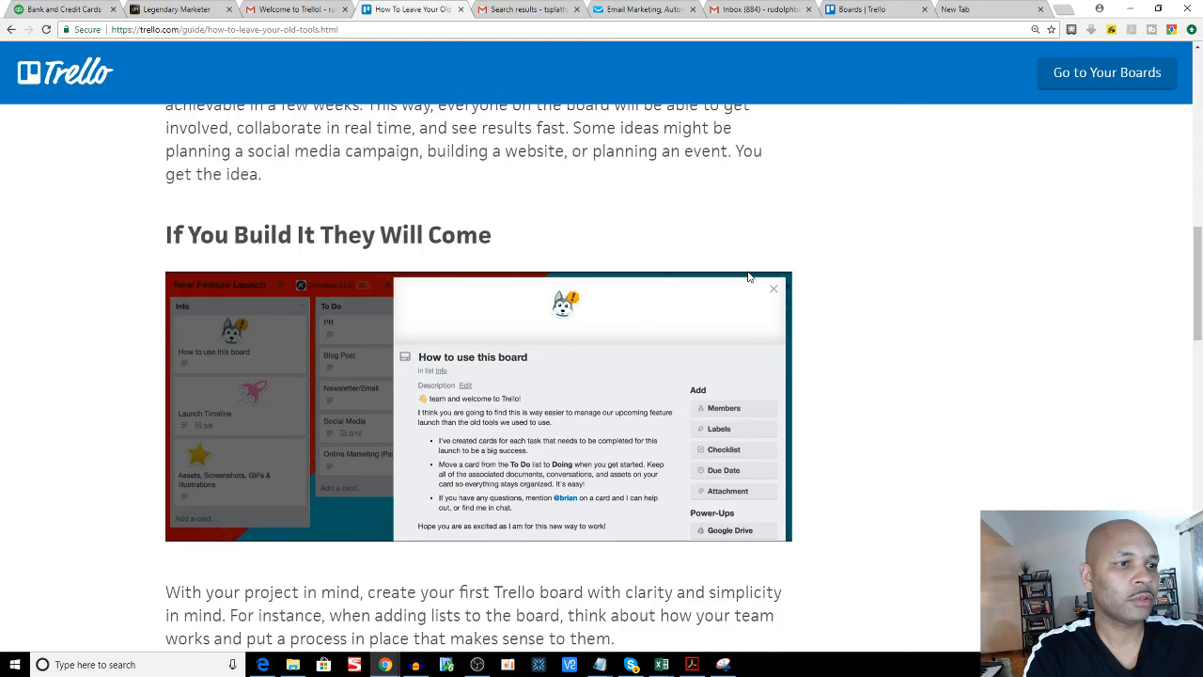
pyautogui.scroll(-9, 749, 277)
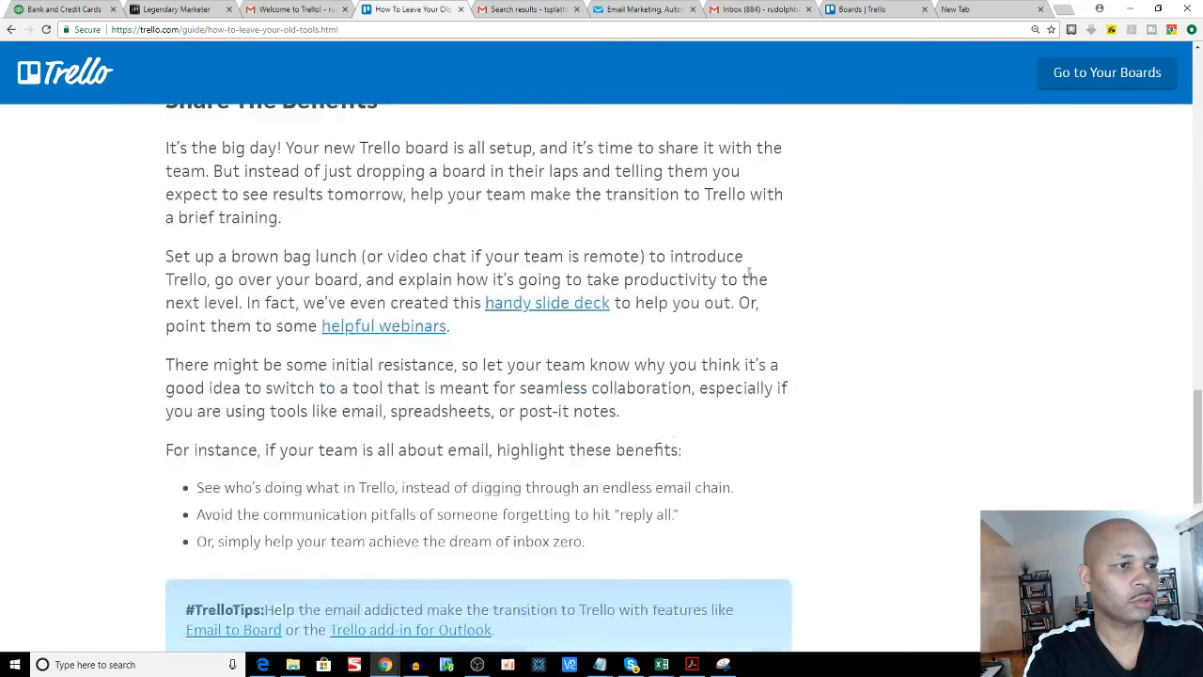
pyautogui.scroll(-7, 749, 274)
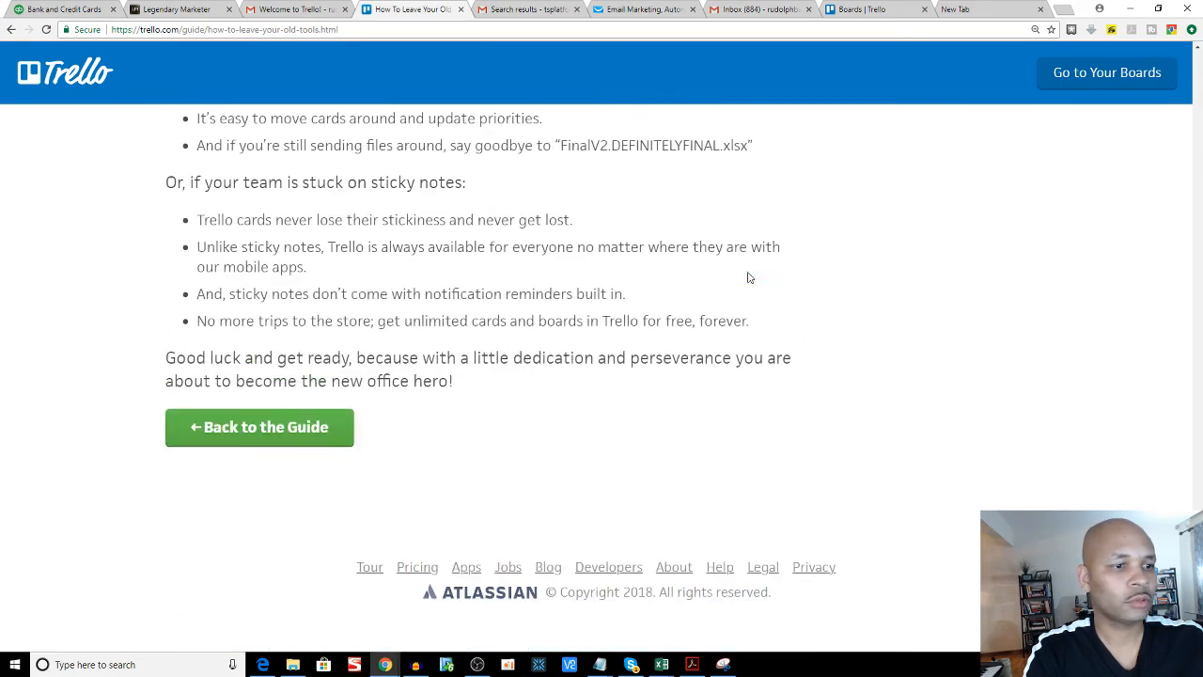
pyautogui.scroll(20, 749, 278)
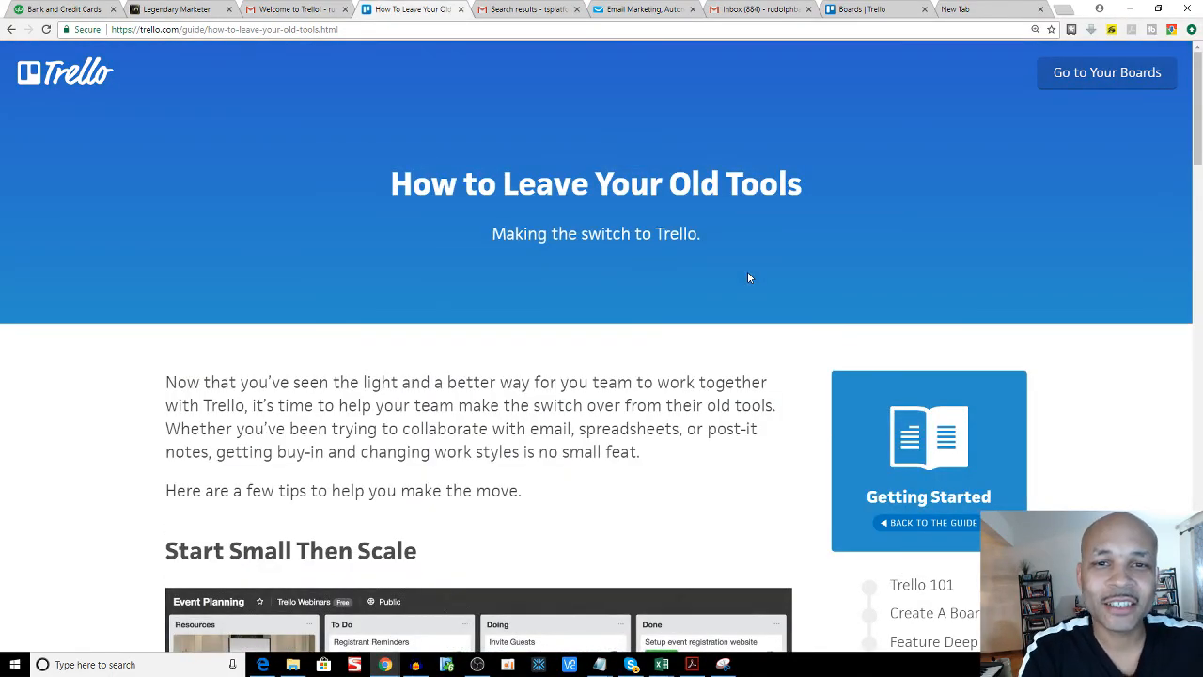
# Step: Return to the Getting Started With Trello guide page, highlight its web address, and look over the topic overview
pyautogui.scroll(-4, 750, 277)
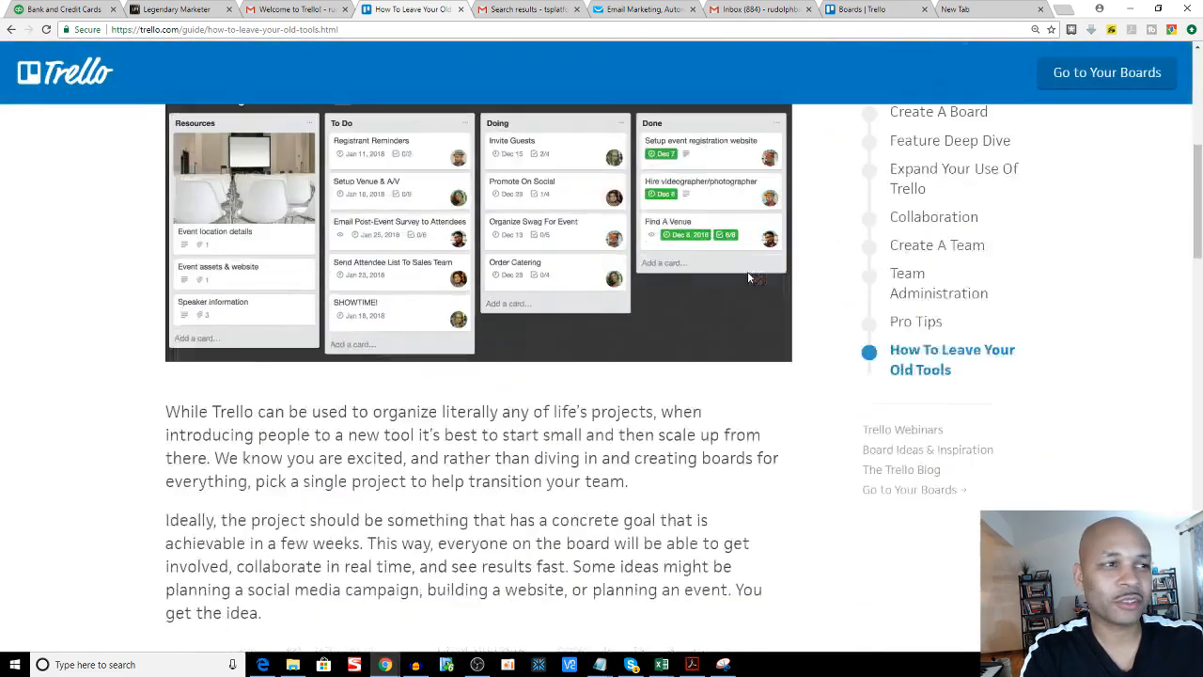
pyautogui.scroll(3, 749, 278)
pyautogui.click(921, 403)
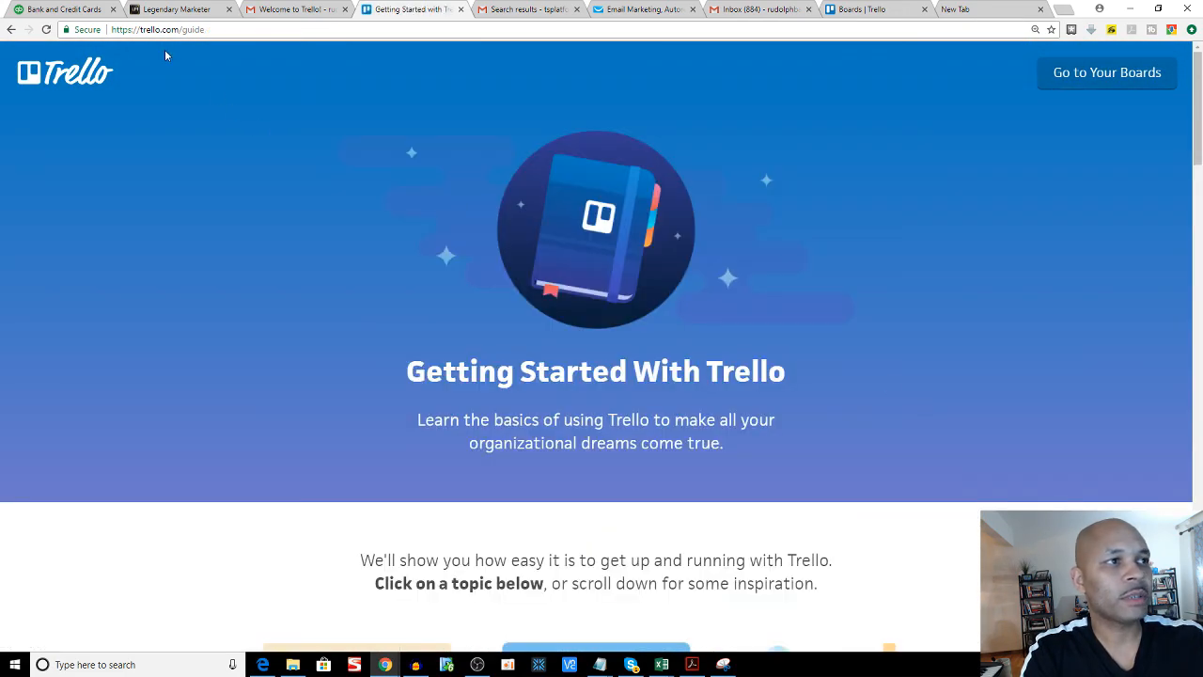
pyautogui.moveTo(213, 29); pyautogui.dragTo(103, 39)
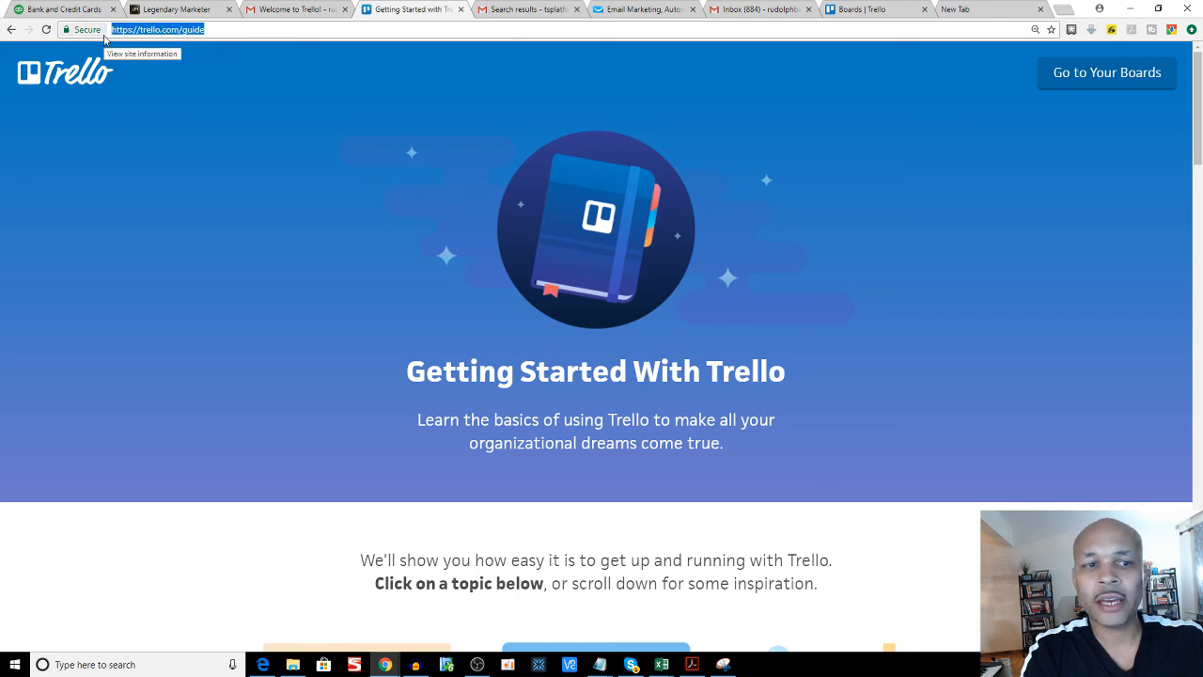
pyautogui.scroll(-8, 658, 310)
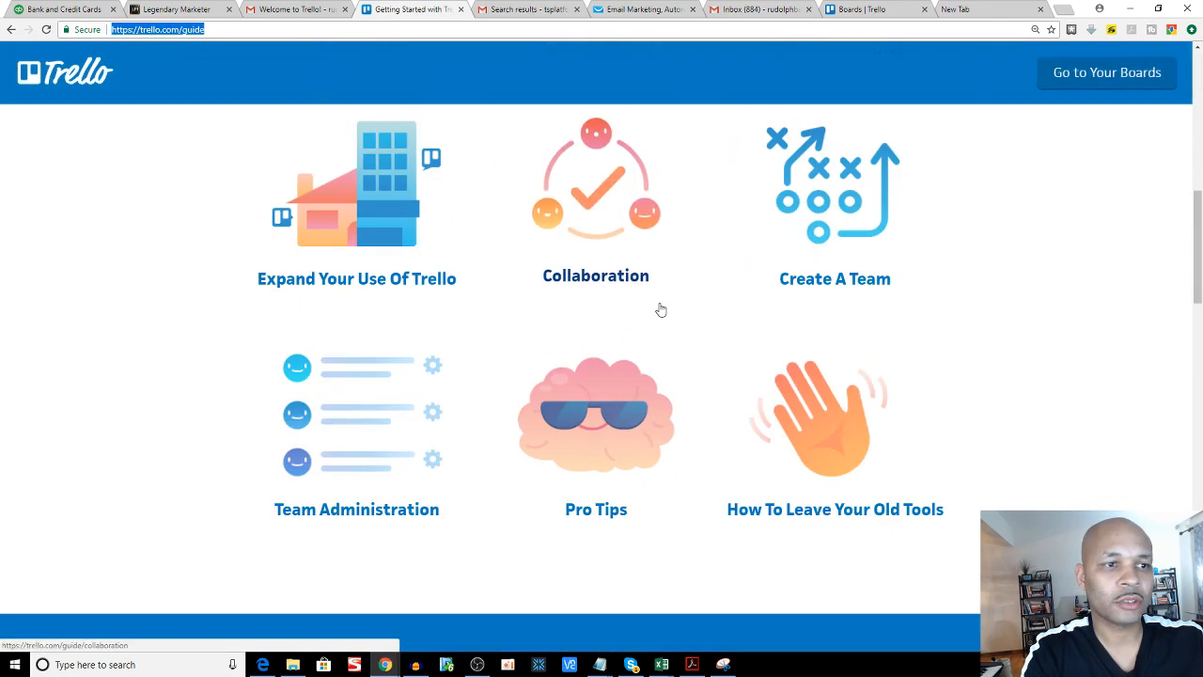
pyautogui.scroll(-3, 658, 398)
pyautogui.scroll(6, 822, 397)
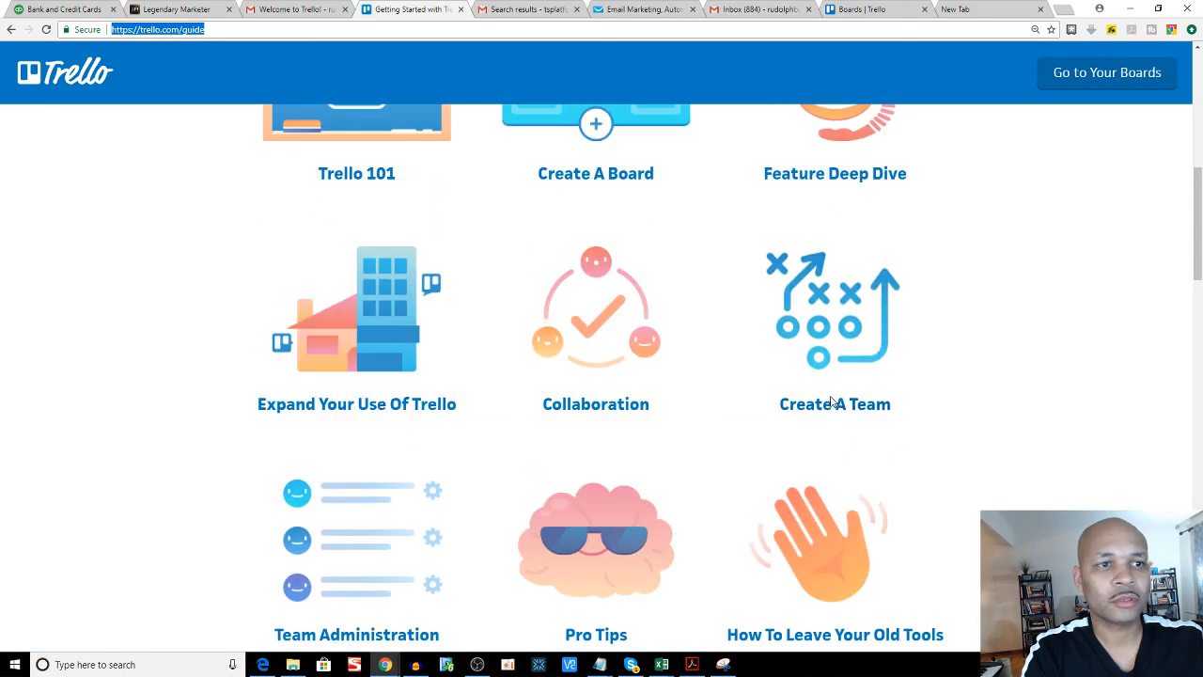
pyautogui.scroll(1, 834, 402)
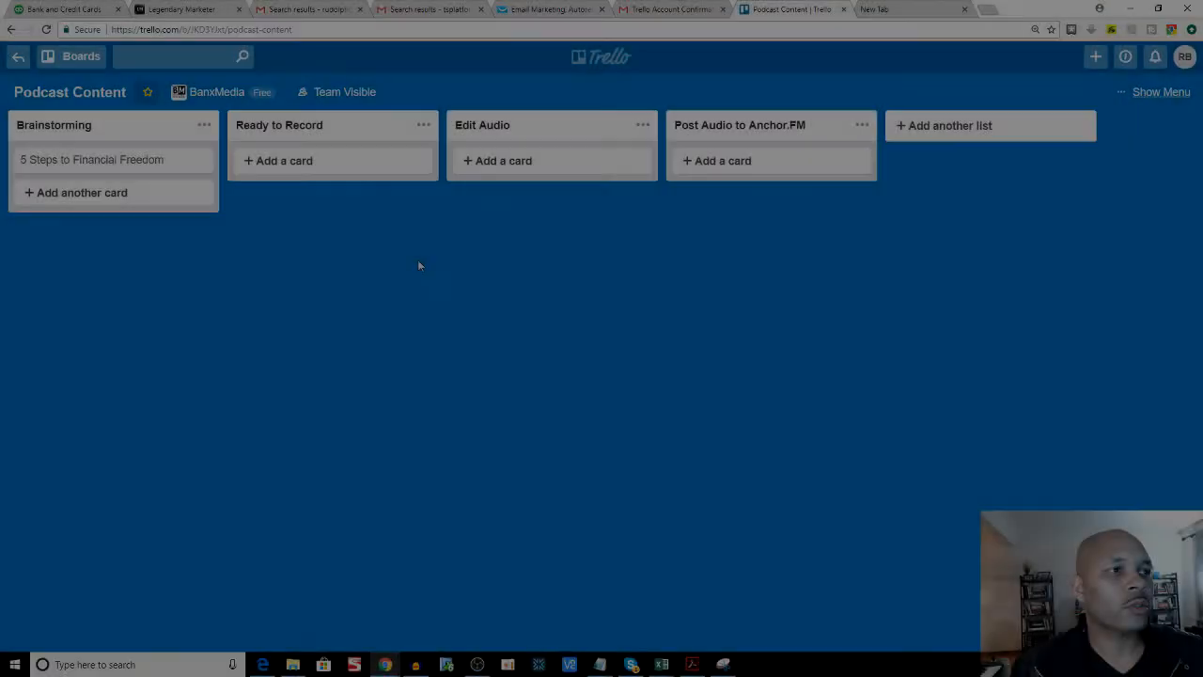